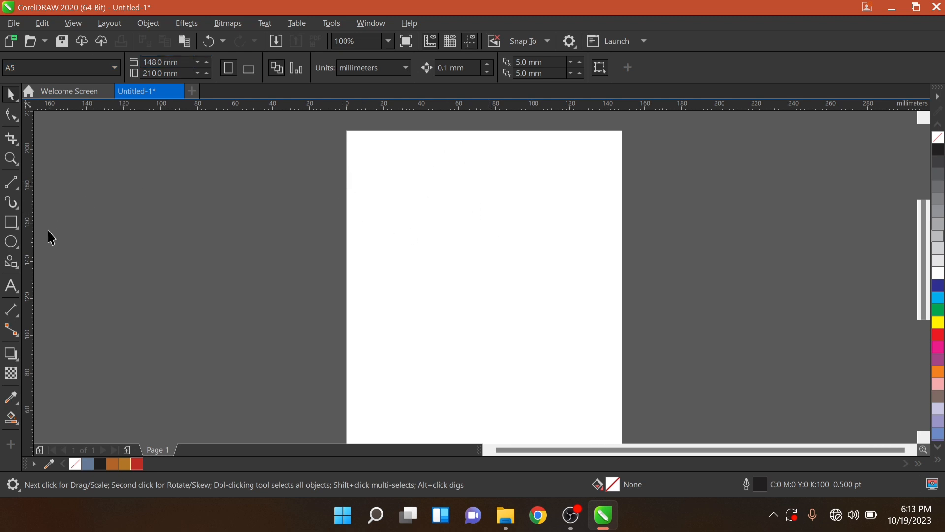
# Step: Create a page-frame rectangle covering the whole 148 by 210 mm page
pyautogui.doubleClick(12, 221)
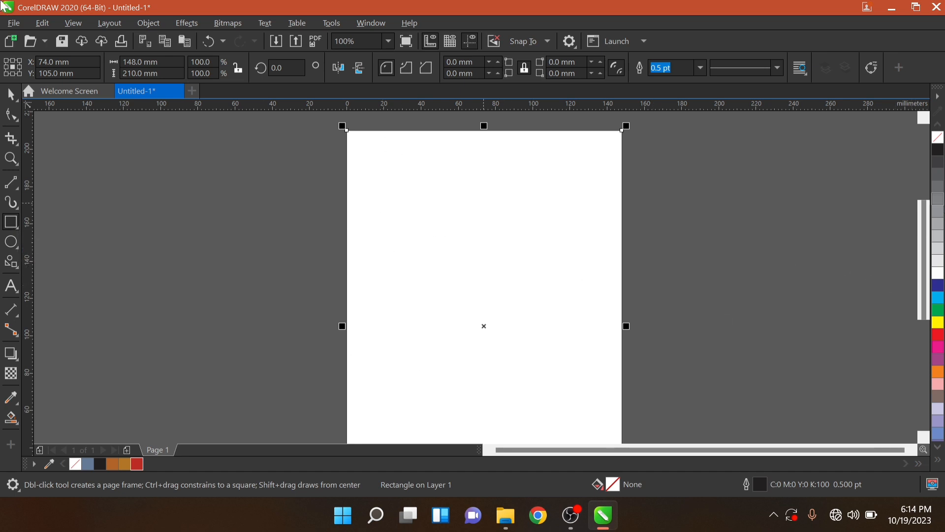
pyautogui.click(10, 95)
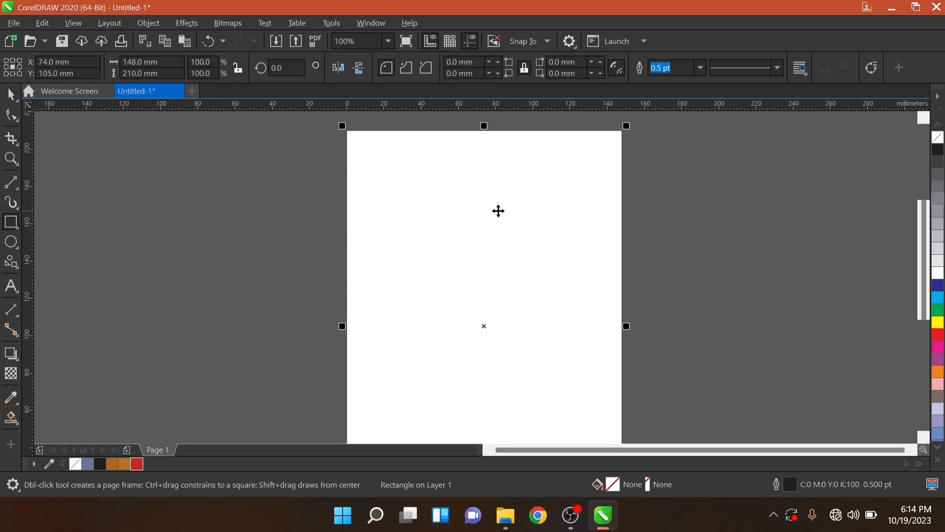
pyautogui.click(748, 174)
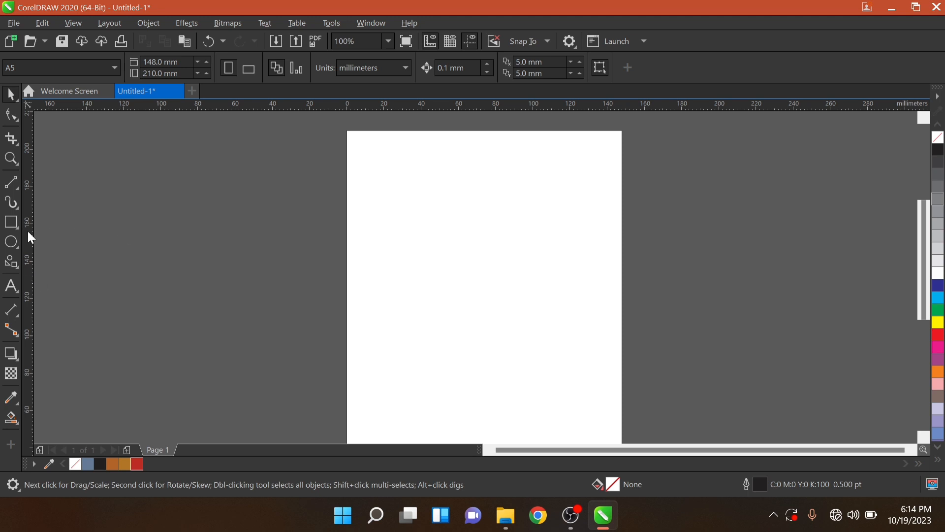
# Step: Draw a circle, shrink it to about 52 mm across, and add a concentric copy enlarged to about 120 mm
pyautogui.click(11, 241)
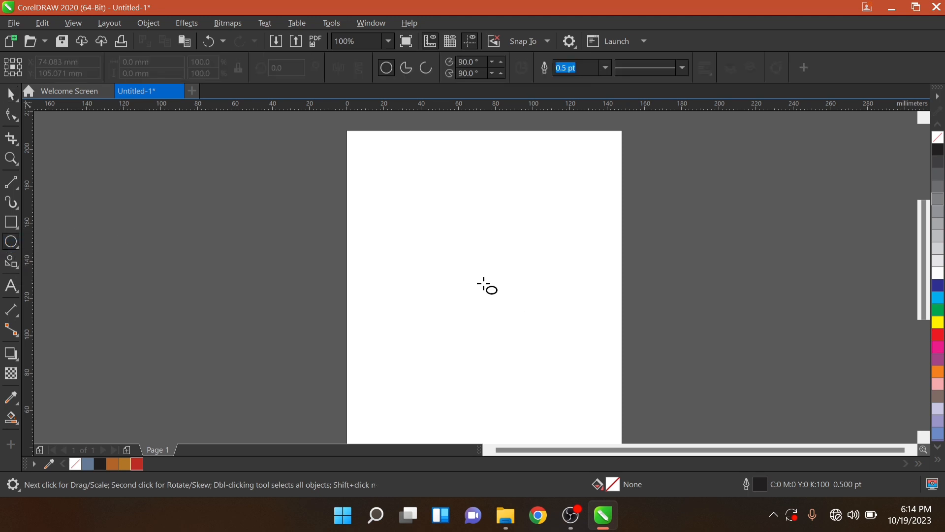
pyautogui.moveTo(359, 227); pyautogui.dragTo(423, 354)
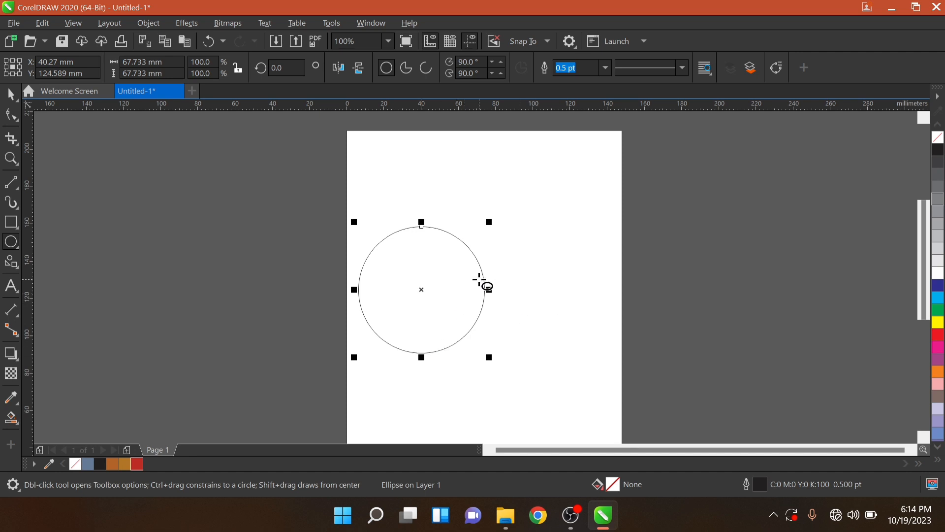
pyautogui.press('space')
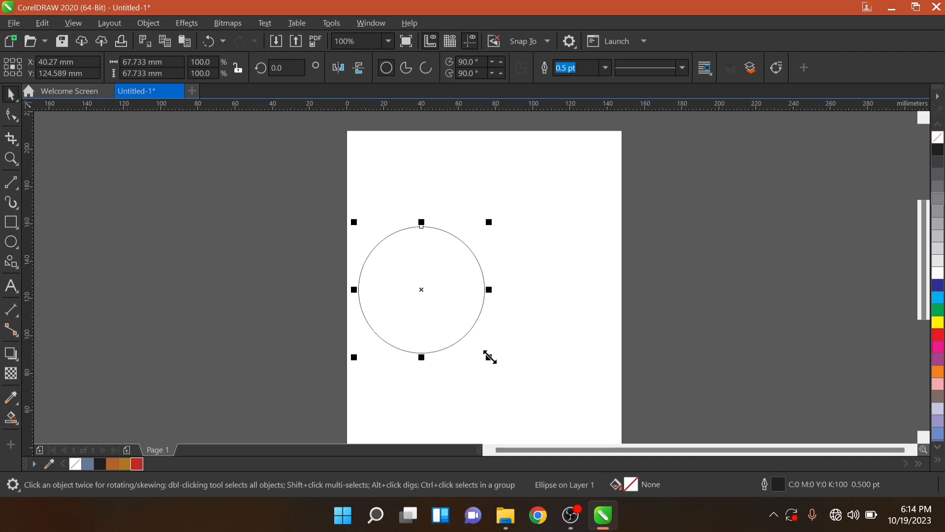
pyautogui.moveTo(489, 359); pyautogui.dragTo(536, 425)
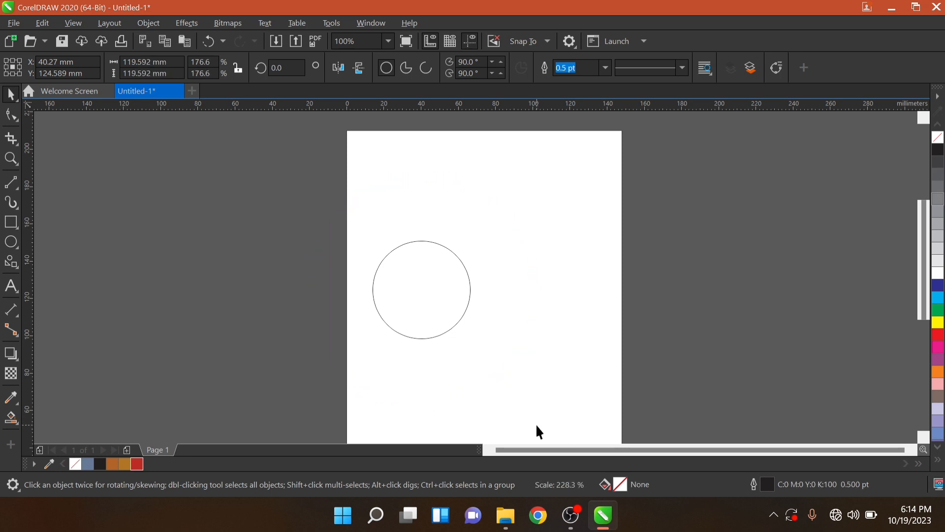
pyautogui.click(499, 243)
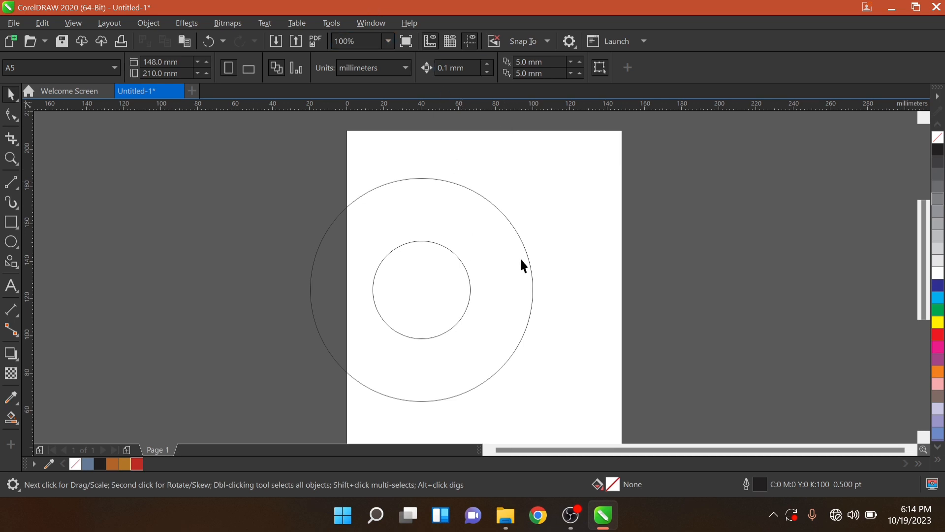
# Step: Draw a trapezoid common shape about 65 by 61 mm over the upper part of the two circles
pyautogui.click(16, 266)
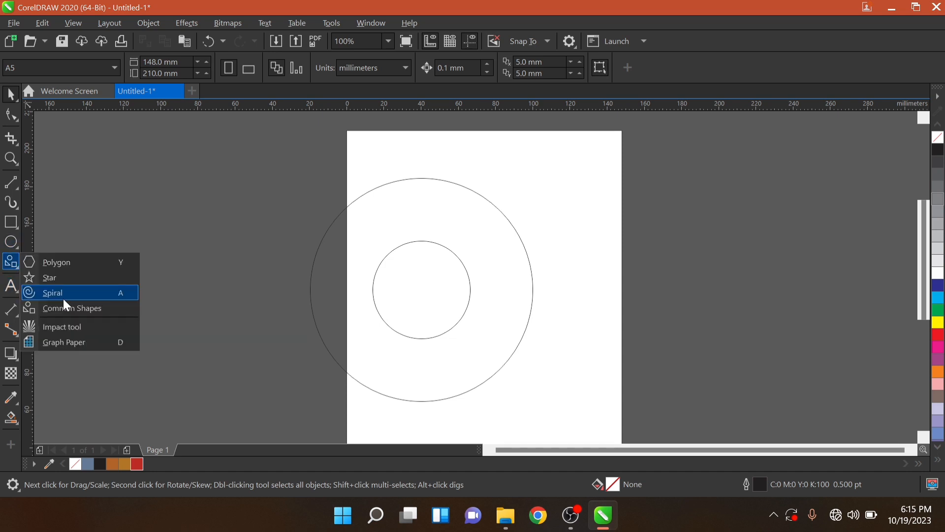
pyautogui.click(61, 308)
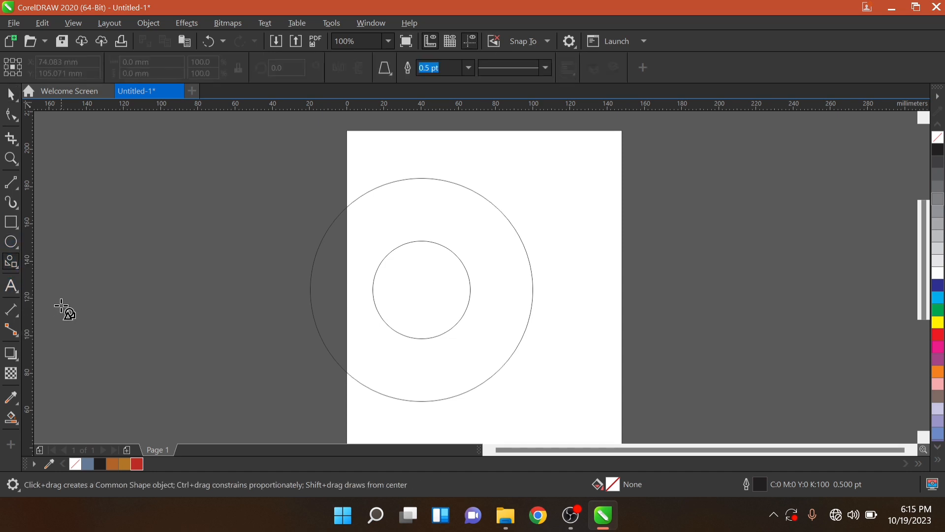
pyautogui.click(387, 74)
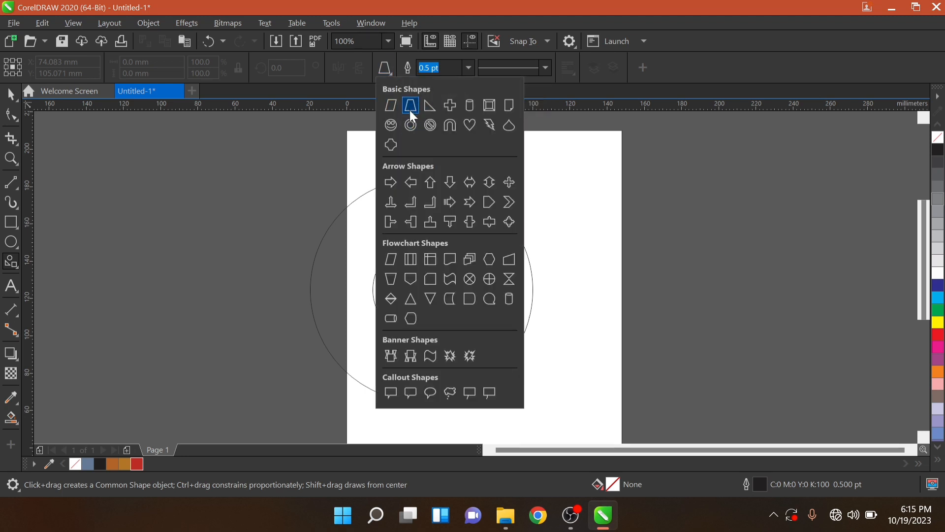
pyautogui.click(410, 111)
pyautogui.moveTo(383, 161); pyautogui.dragTo(490, 265)
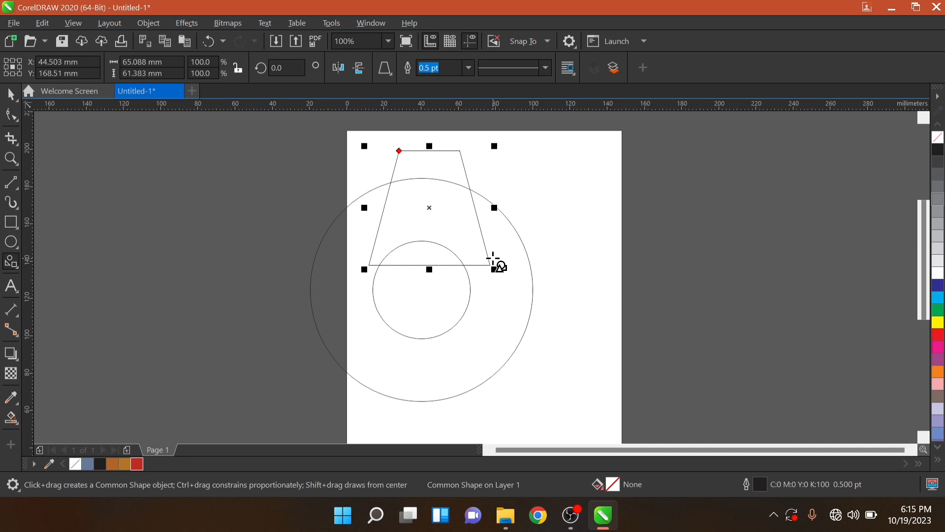
pyautogui.press('space')
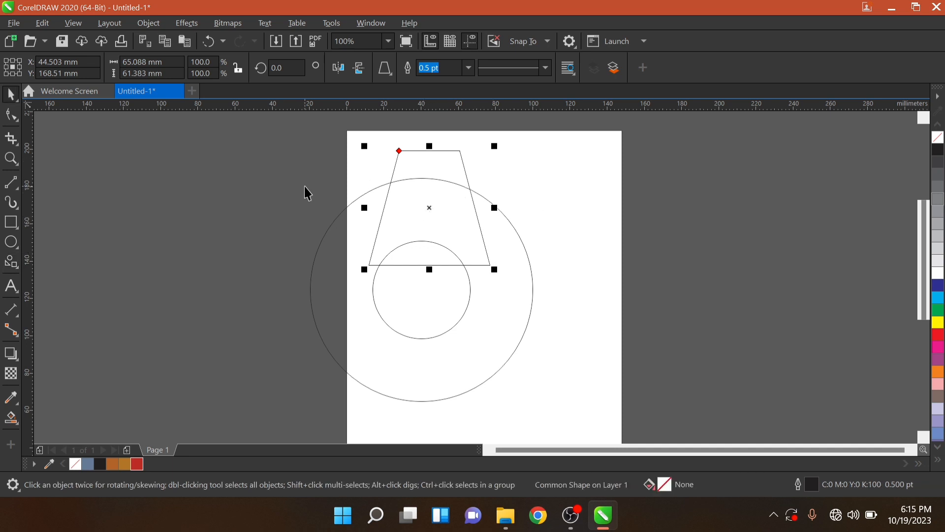
# Step: Mirror the trapezoid vertically so its wide side faces up, and resize it to about 51 by 60 mm
pyautogui.click(362, 70)
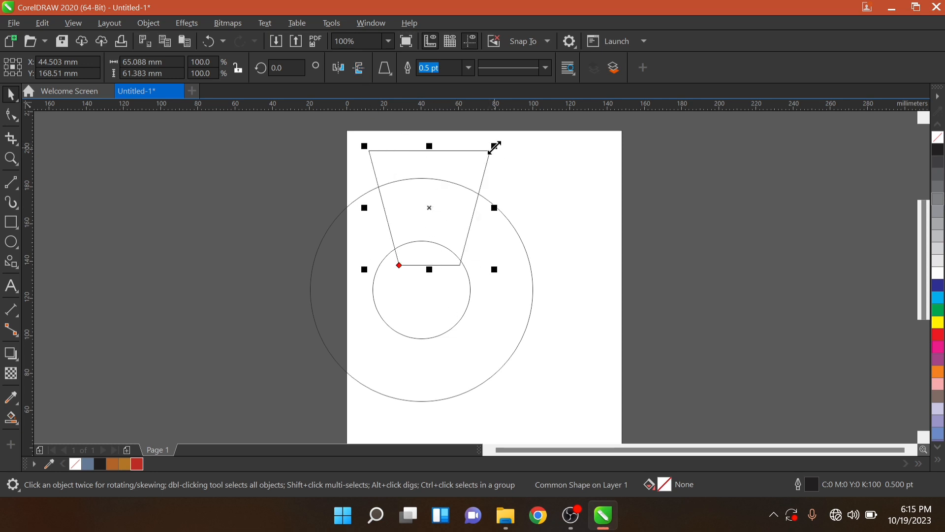
pyautogui.moveTo(495, 146)
pyautogui.mouseDown()
pyautogui.moveTo(479, 162)
pyautogui.moveTo(487, 152)
pyautogui.mouseUp()
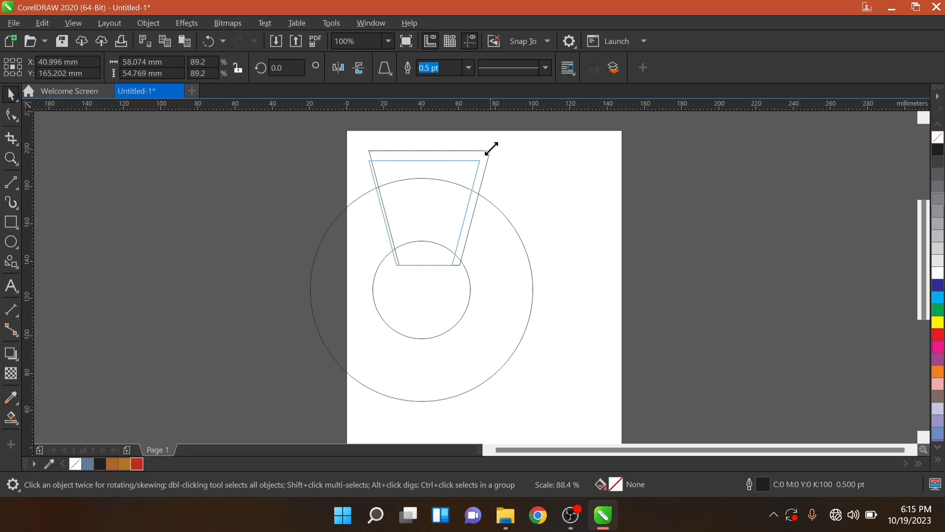
pyautogui.moveTo(427, 156); pyautogui.dragTo(427, 126)
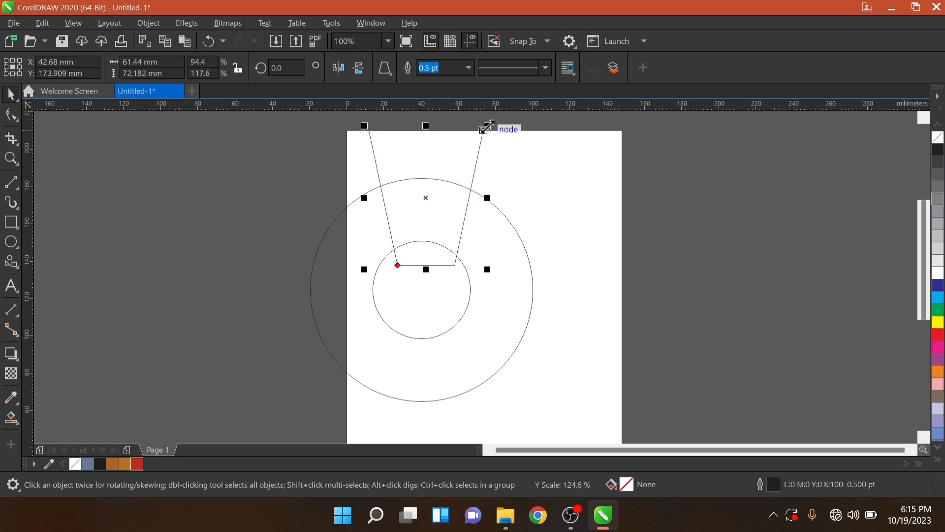
pyautogui.moveTo(488, 126); pyautogui.dragTo(469, 144)
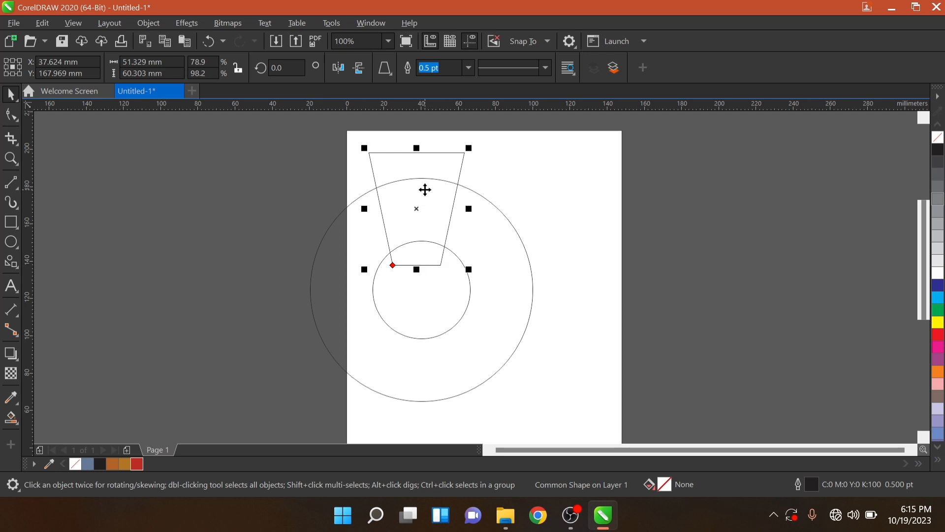
# Step: Align the trapezoid horizontally with the centre of the outer circle
pyautogui.keyDown('shift'); pyautogui.click(418, 301); pyautogui.keyUp('shift')
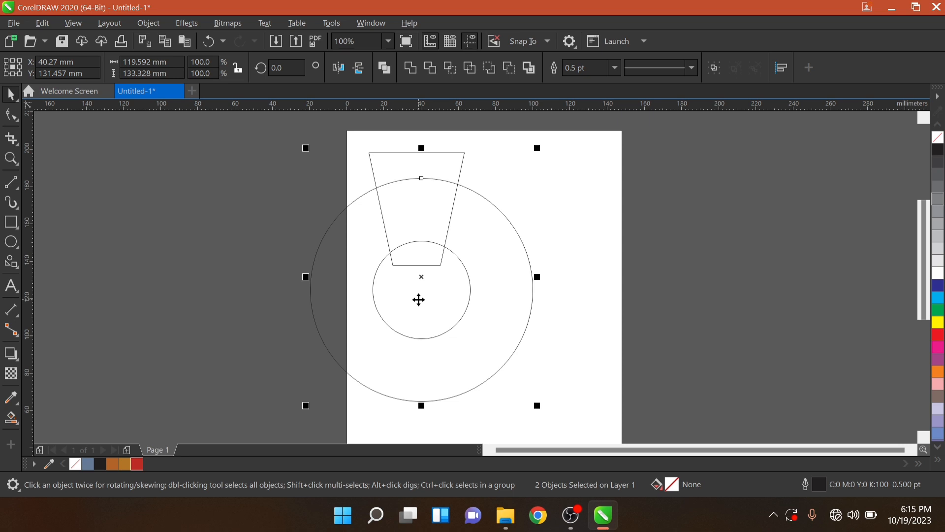
pyautogui.press('c')
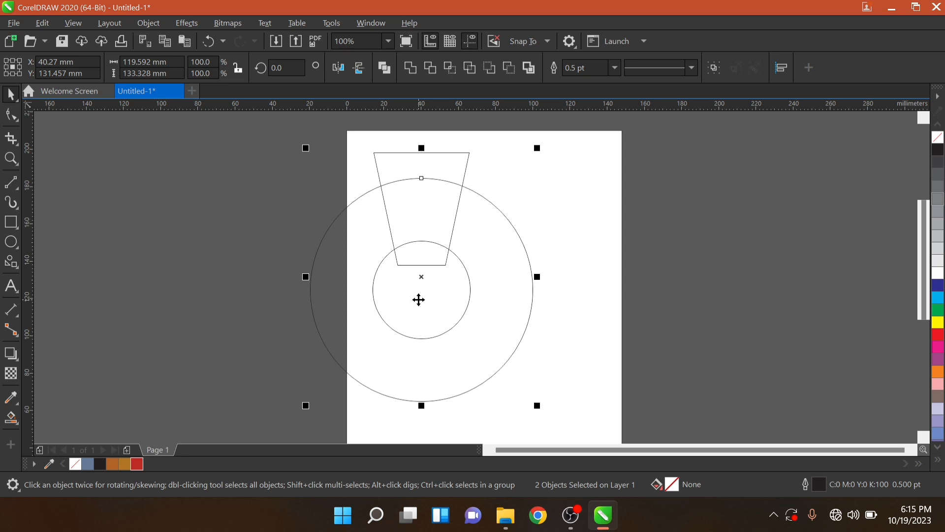
pyautogui.click(726, 203)
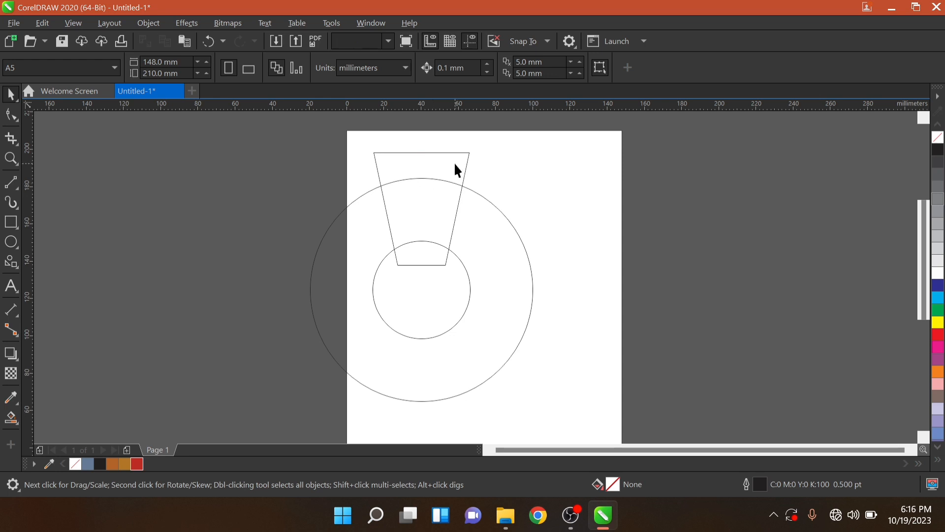
# Step: Try rotating the trapezoid clockwise about its own centre, and undo that rotation
pyautogui.click(470, 152)
pyautogui.click(471, 152)
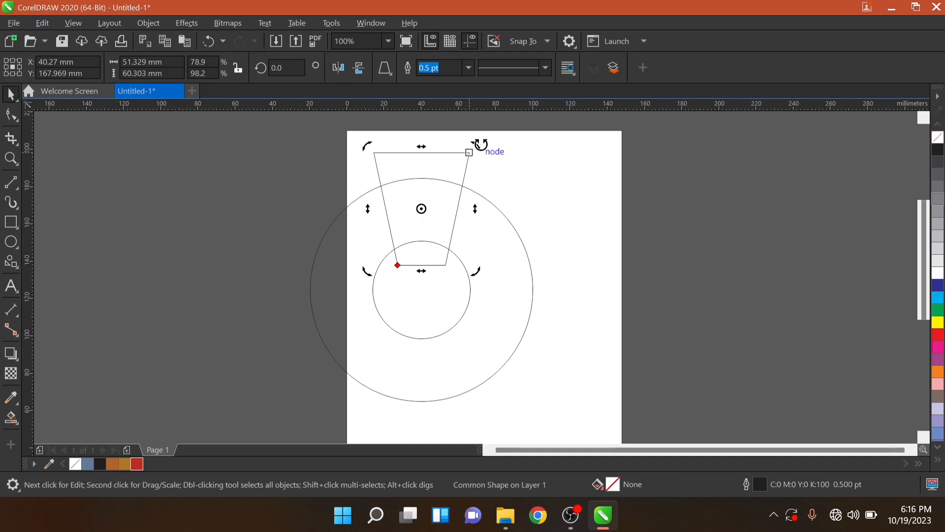
pyautogui.moveTo(479, 147); pyautogui.dragTo(515, 158)
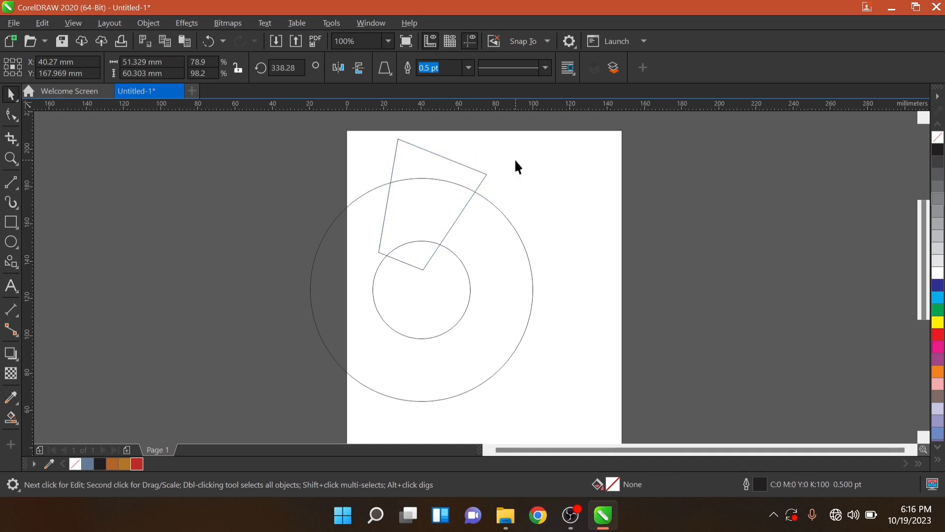
pyautogui.hotkey('ctrl', 'z')
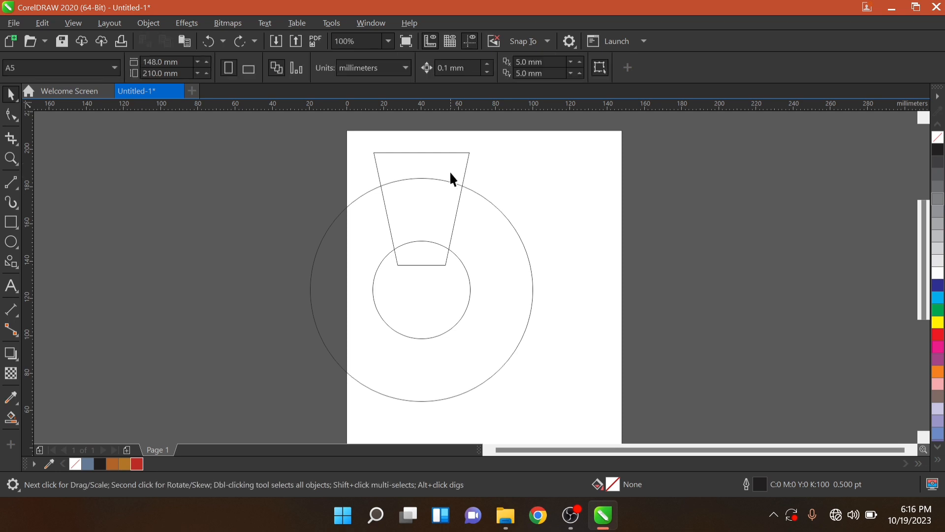
# Step: Move the trapezoid's rotation centre to the circles' common centre and rotate copies around it to form a ring of eight evenly spaced trapezoids
pyautogui.click(448, 160)
pyautogui.click(442, 164)
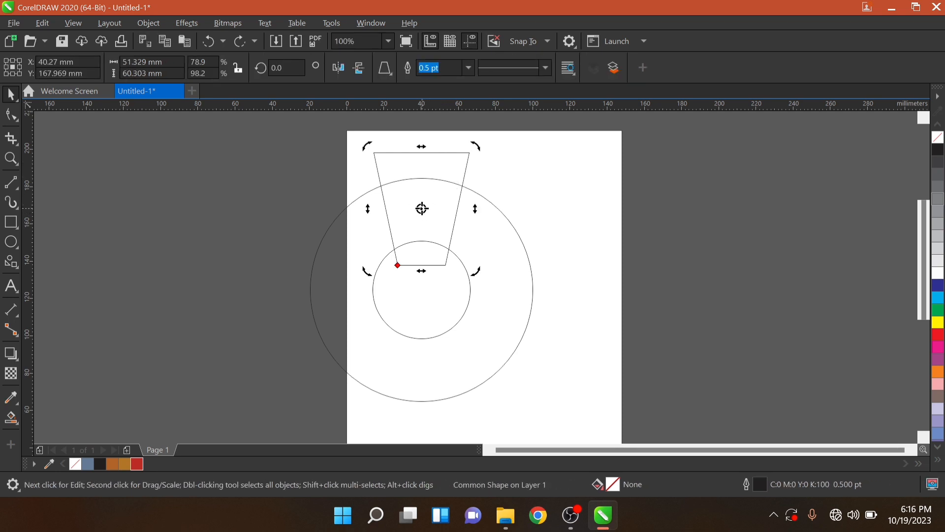
pyautogui.moveTo(425, 207); pyautogui.dragTo(422, 289)
pyautogui.moveTo(477, 146); pyautogui.dragTo(499, 155)
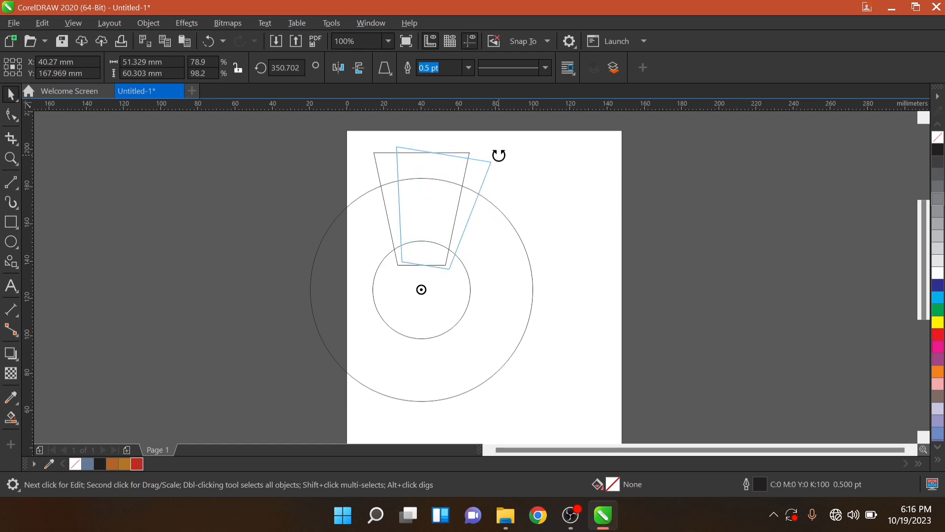
pyautogui.moveTo(499, 155); pyautogui.dragTo(511, 154)
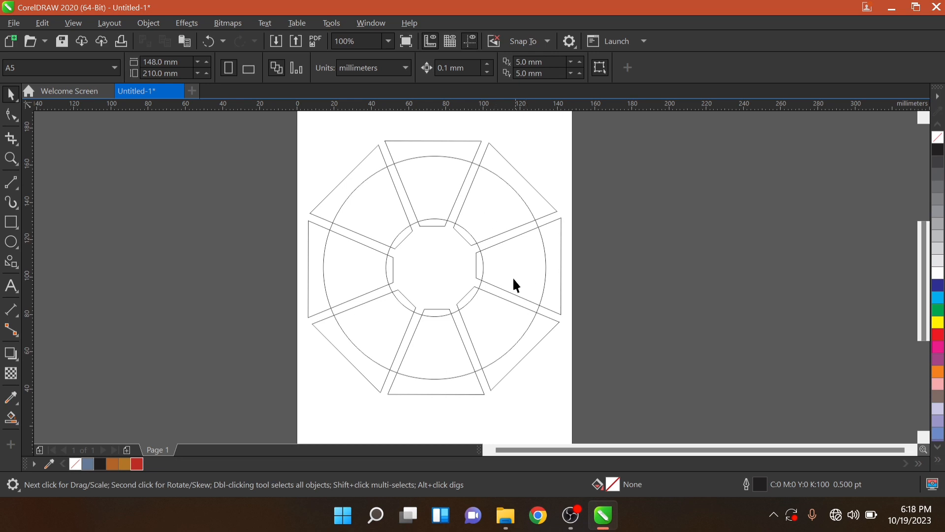
# Step: Ungroup the ring of eight trapezoids into separate shapes
pyautogui.click(430, 247)
pyautogui.click(605, 238)
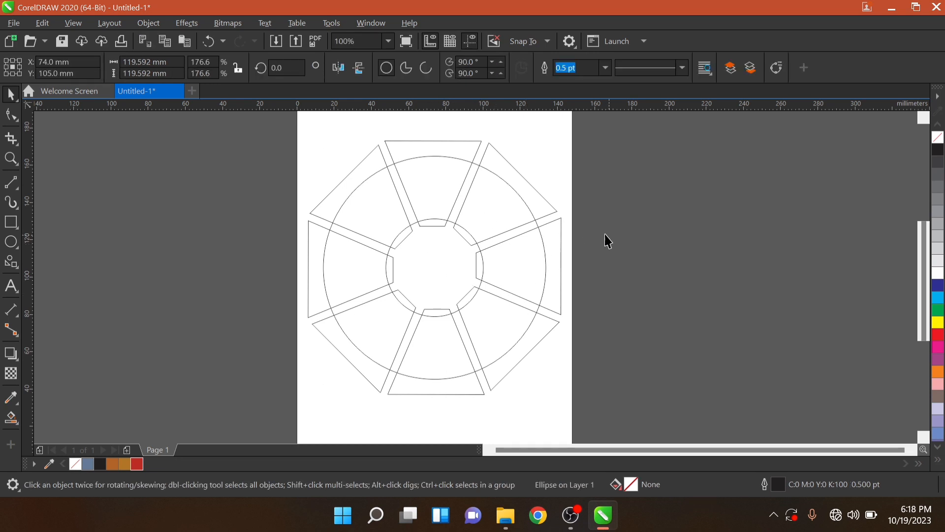
pyautogui.click(474, 240)
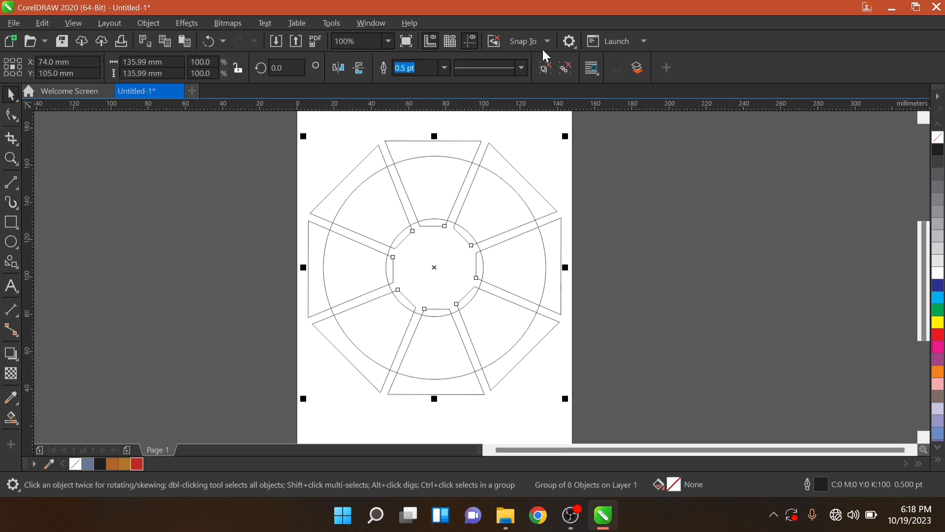
pyautogui.click(546, 67)
pyautogui.click(474, 246)
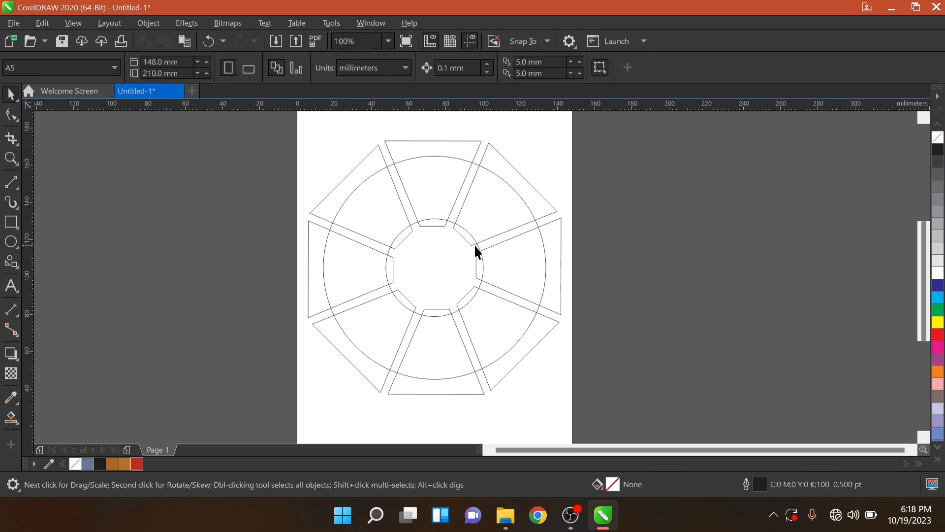
pyautogui.click(477, 246)
pyautogui.click(530, 247)
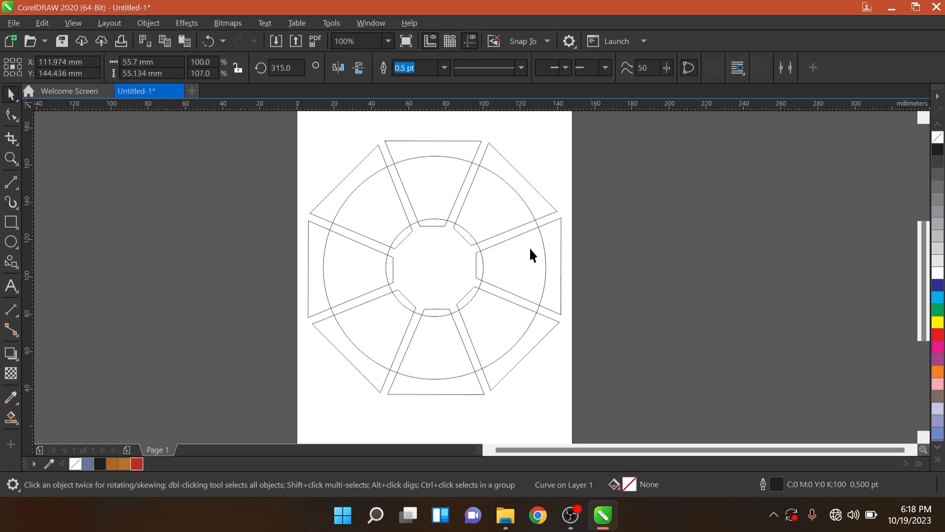
pyautogui.click(443, 265)
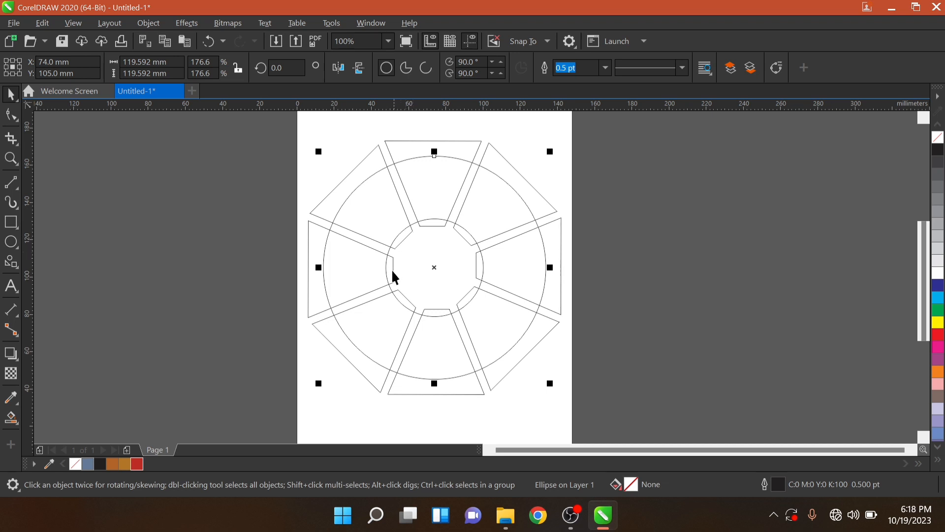
pyautogui.click(704, 191)
pyautogui.click(414, 224)
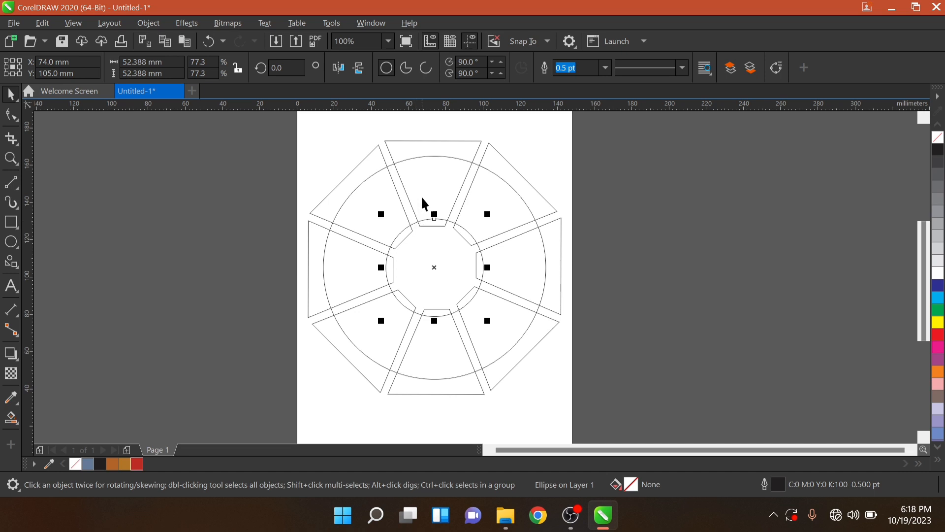
pyautogui.keyDown('shift'); pyautogui.click(426, 164); pyautogui.keyUp('shift')
pyautogui.keyDown('shift'); pyautogui.click(494, 192); pyautogui.keyUp('shift')
pyautogui.keyDown('shift'); pyautogui.click(516, 268); pyautogui.keyUp('shift')
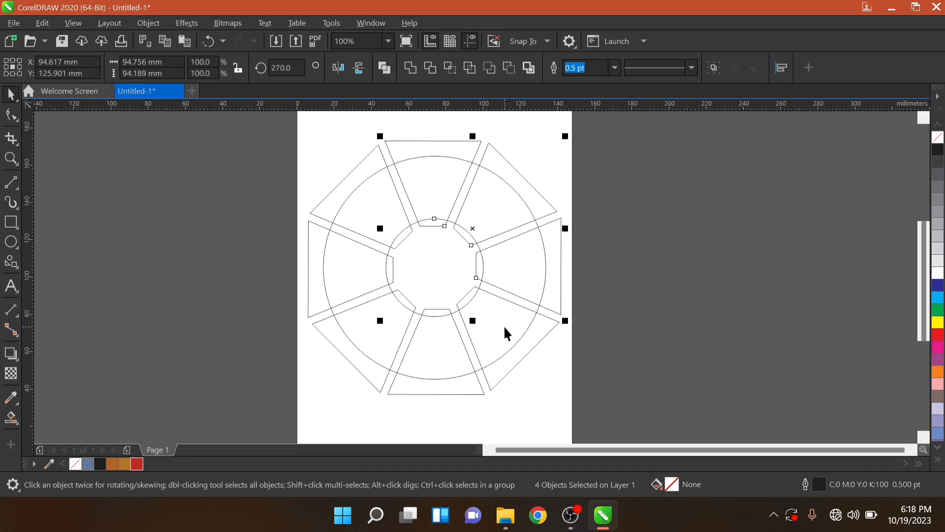
pyautogui.keyDown('shift'); pyautogui.click(504, 325); pyautogui.keyUp('shift')
pyautogui.keyDown('shift'); pyautogui.click(436, 374); pyautogui.keyUp('shift')
pyautogui.keyDown('shift'); pyautogui.click(382, 353); pyautogui.keyUp('shift')
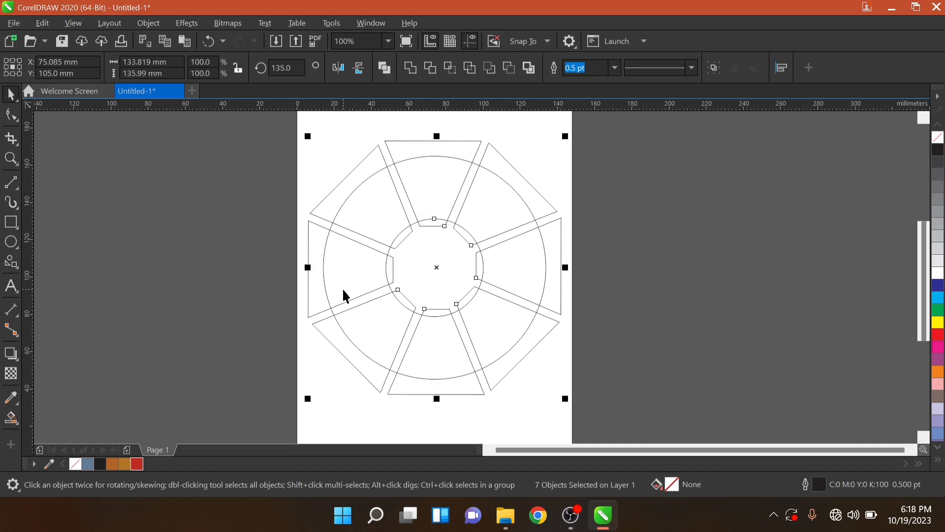
pyautogui.keyDown('shift'); pyautogui.click(344, 295); pyautogui.keyUp('shift')
pyautogui.keyDown('shift'); pyautogui.click(368, 201); pyautogui.keyUp('shift')
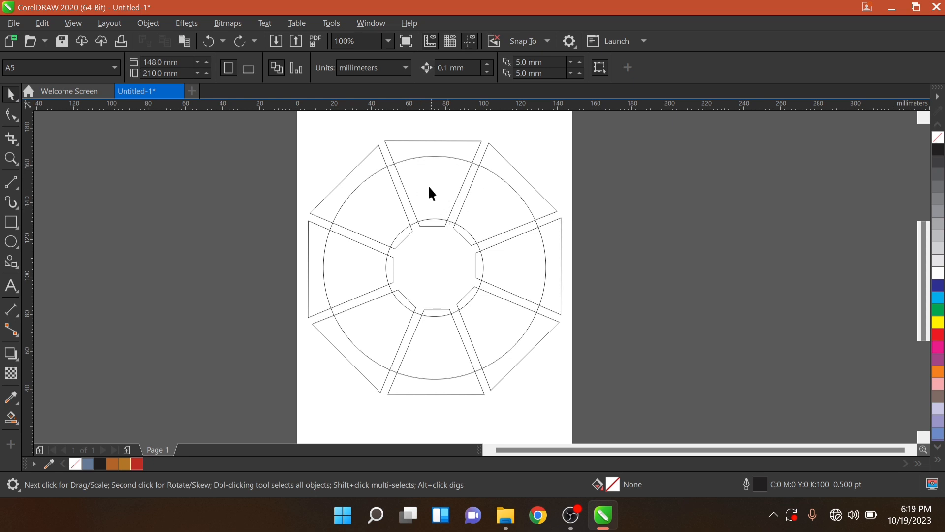
# Step: Use Smart Fill to fill the eight regions where the trapezoids cross the ring between the circles with blue-grey
pyautogui.click(11, 418)
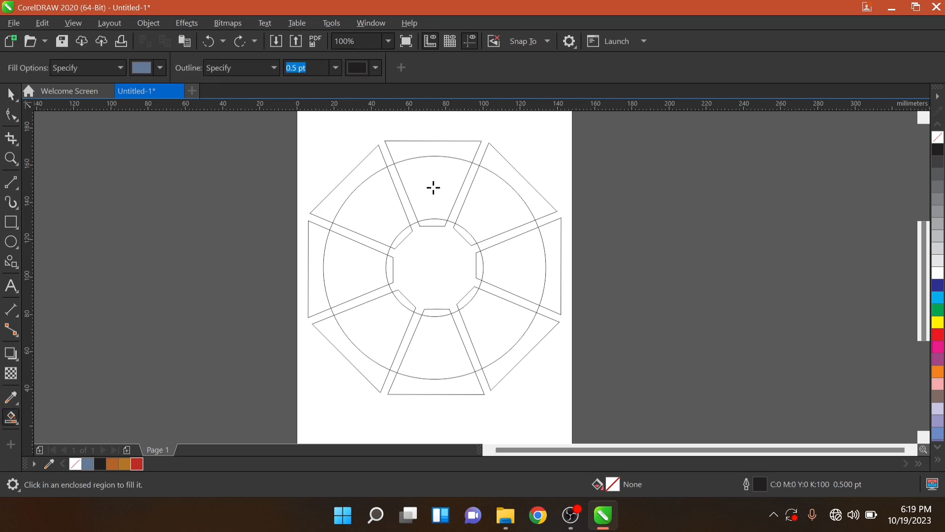
pyautogui.click(427, 191)
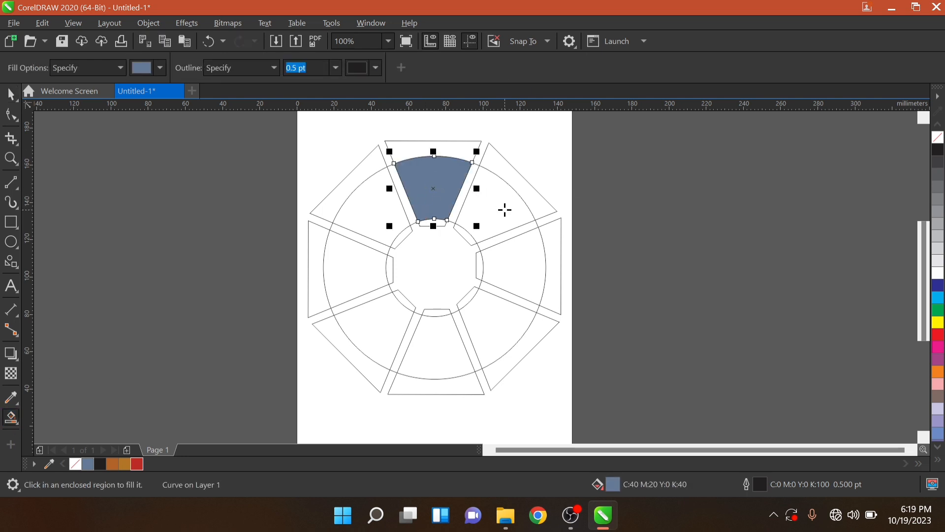
pyautogui.click(505, 211)
pyautogui.click(525, 265)
pyautogui.click(511, 316)
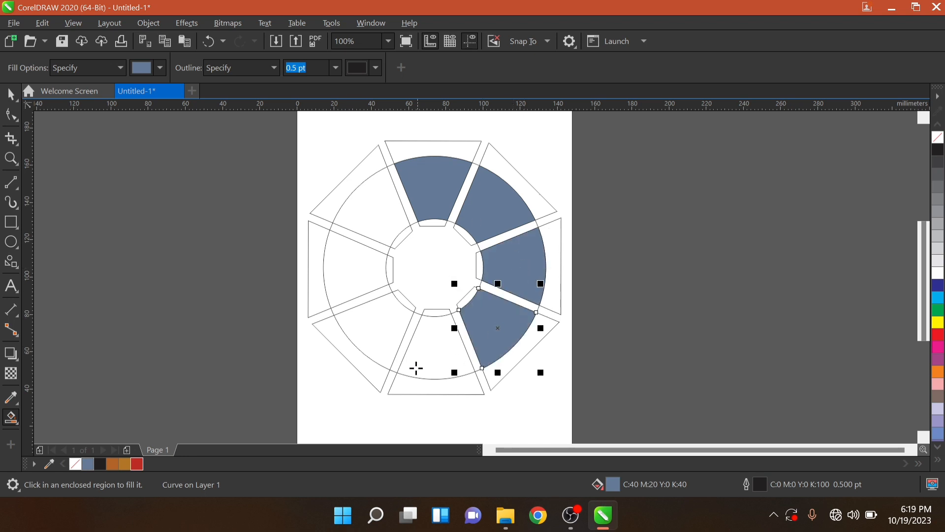
pyautogui.click(417, 368)
pyautogui.click(356, 356)
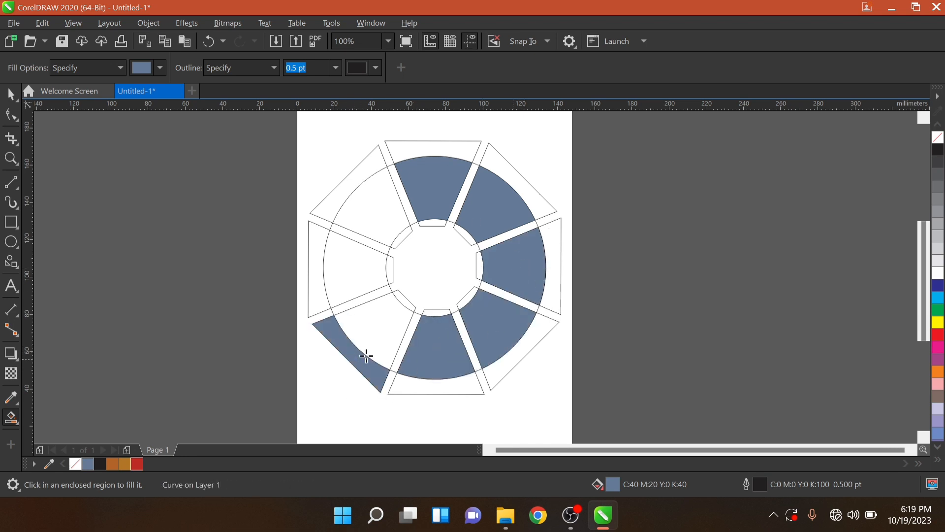
pyautogui.hotkey('ctrl', 'z')
pyautogui.click(374, 332)
pyautogui.click(356, 242)
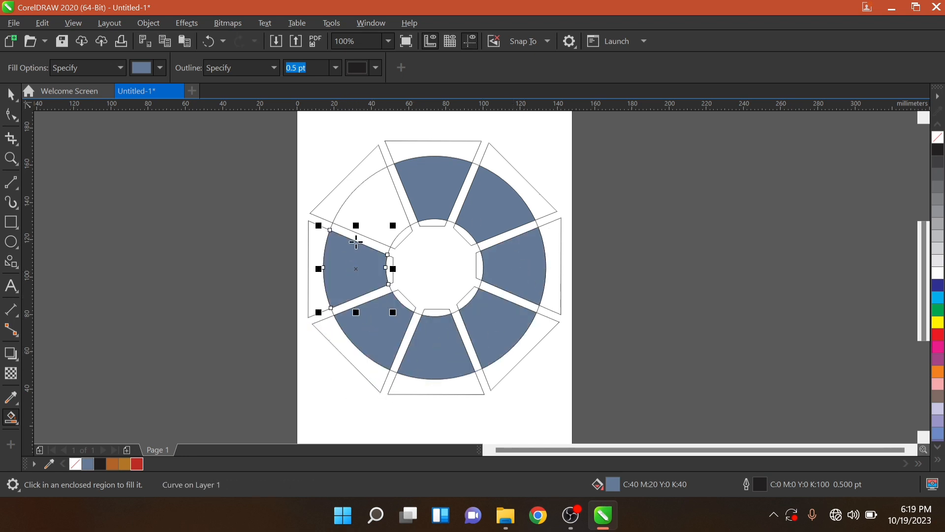
pyautogui.click(382, 202)
# Step: Delete all eight trapezoid outlines, leaving only the filled ring segments and the two circles
pyautogui.click(11, 93)
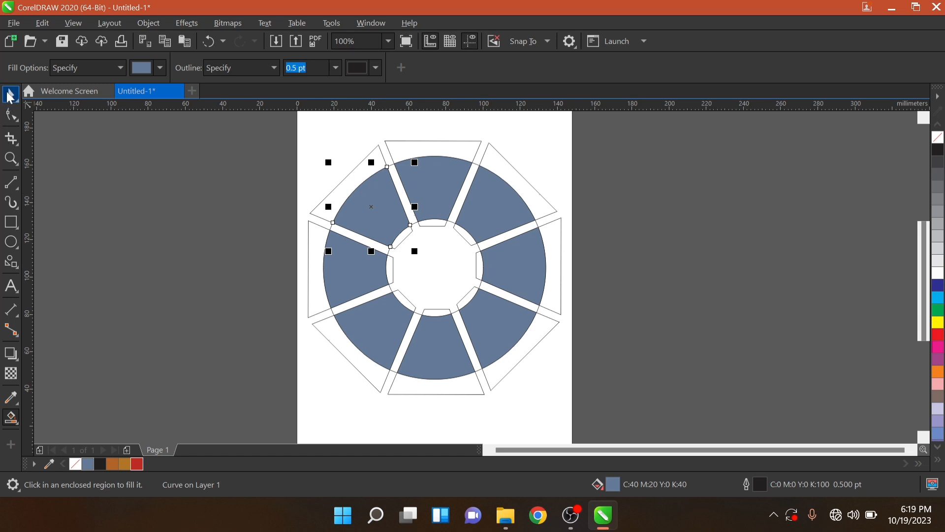
pyautogui.click(236, 135)
pyautogui.click(508, 159)
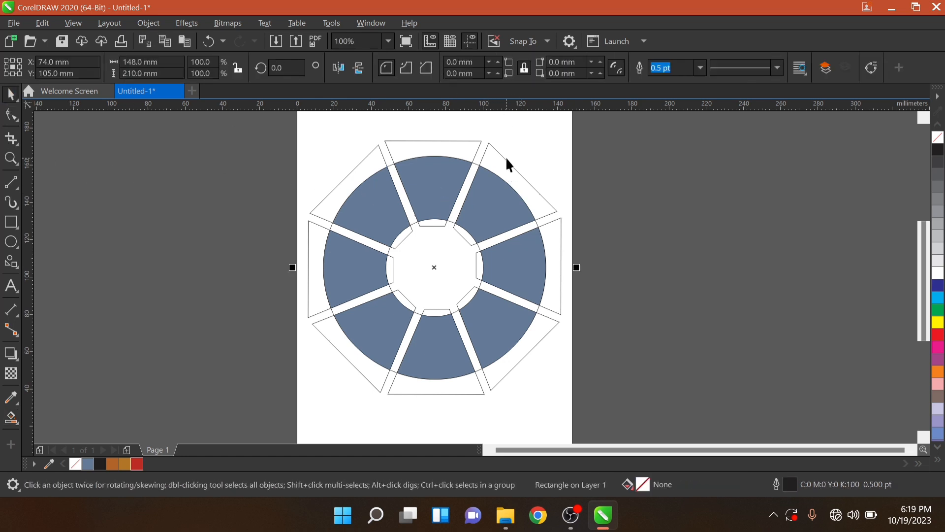
pyautogui.click(499, 153)
pyautogui.press('Delete')
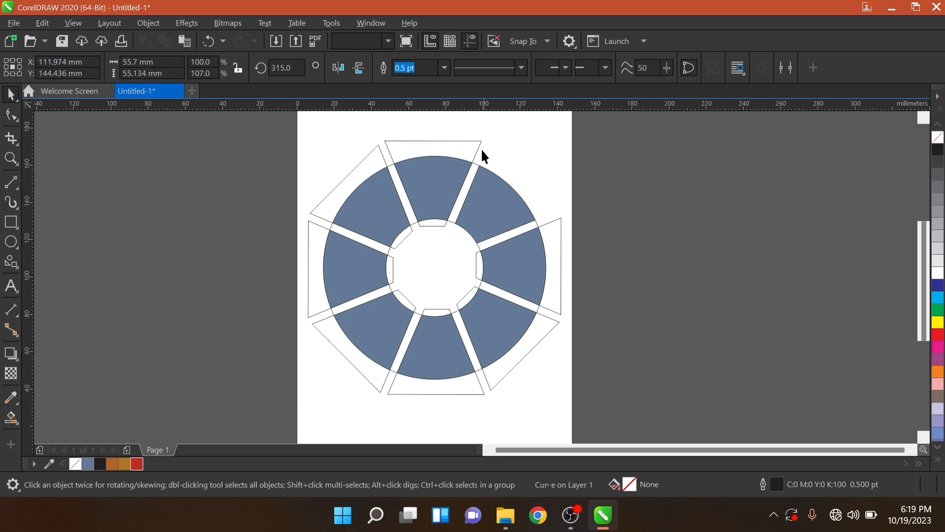
pyautogui.click(464, 142)
pyautogui.press('Delete')
pyautogui.click(359, 164)
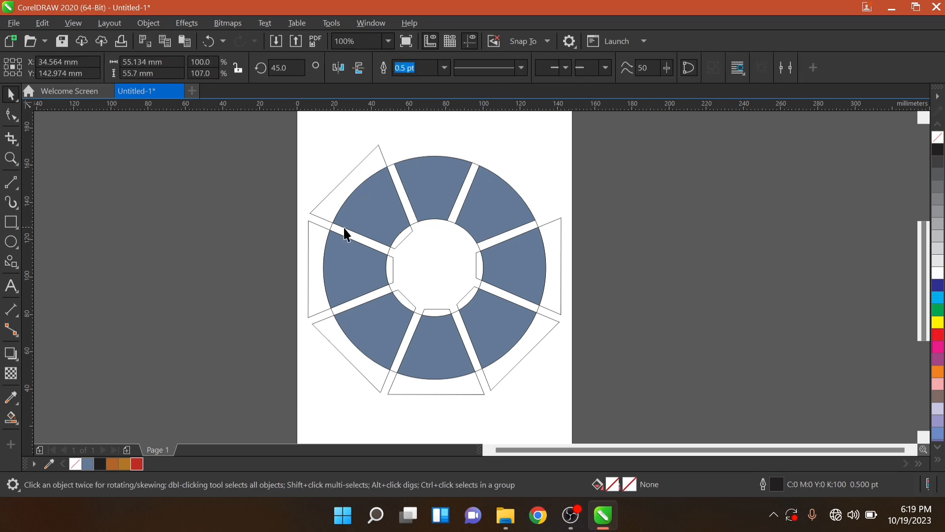
pyautogui.press('Delete')
pyautogui.click(310, 240)
pyautogui.press('Delete')
pyautogui.click(329, 336)
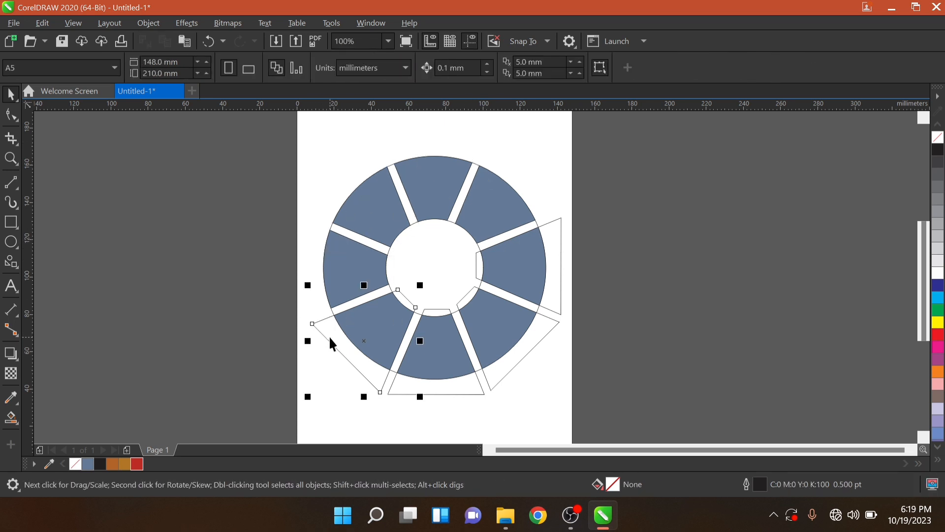
pyautogui.press('Delete')
pyautogui.click(437, 394)
pyautogui.press('Delete')
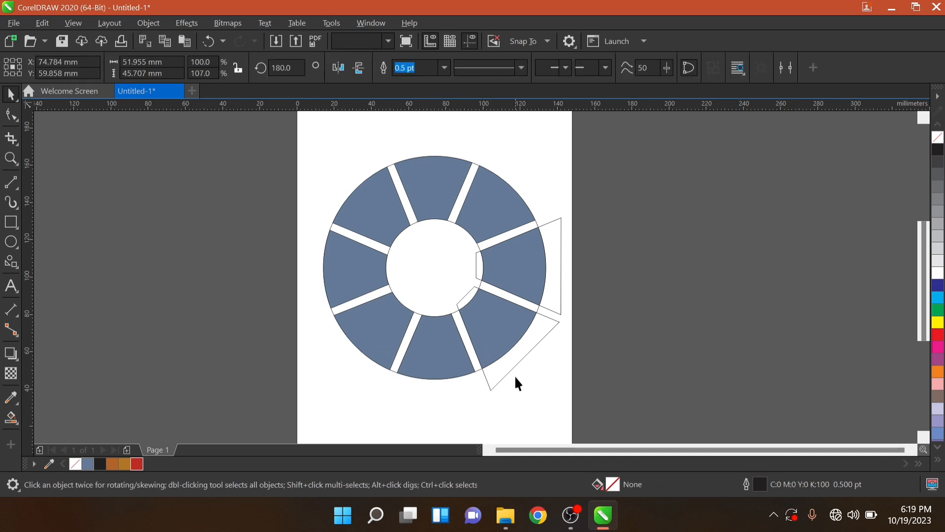
pyautogui.click(515, 376)
pyautogui.press('Delete')
pyautogui.click(556, 291)
pyautogui.press('Delete')
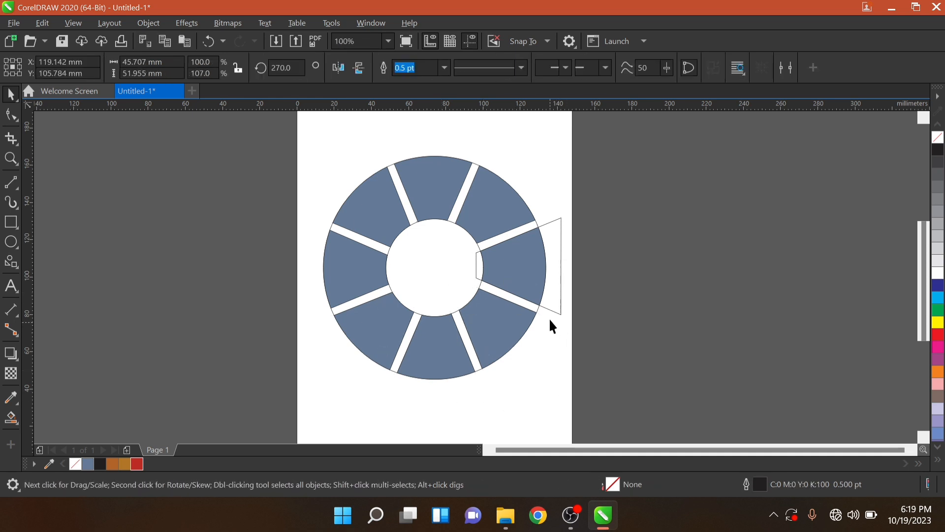
# Step: Delete the large outer circle and create a smaller concentric copy of the inner circle, about 45 mm in diameter
pyautogui.click(536, 310)
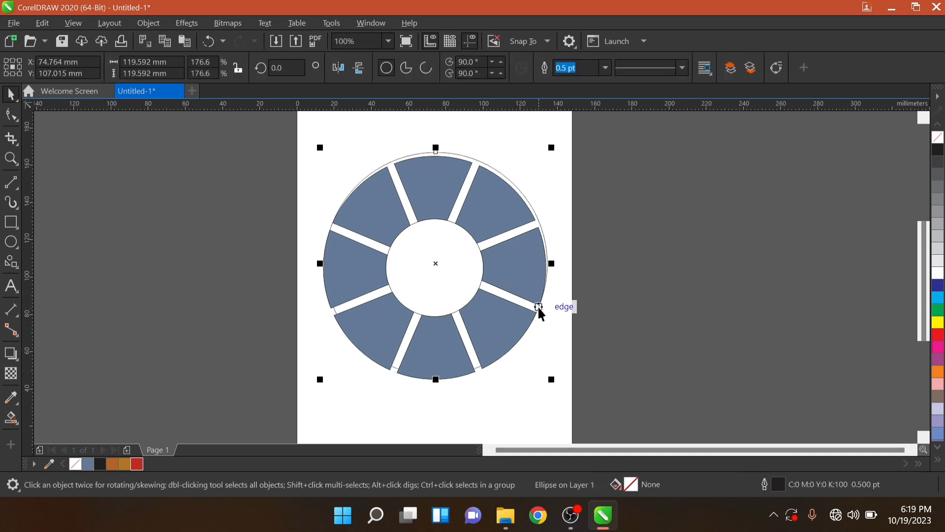
pyautogui.press('Delete')
pyautogui.click(451, 271)
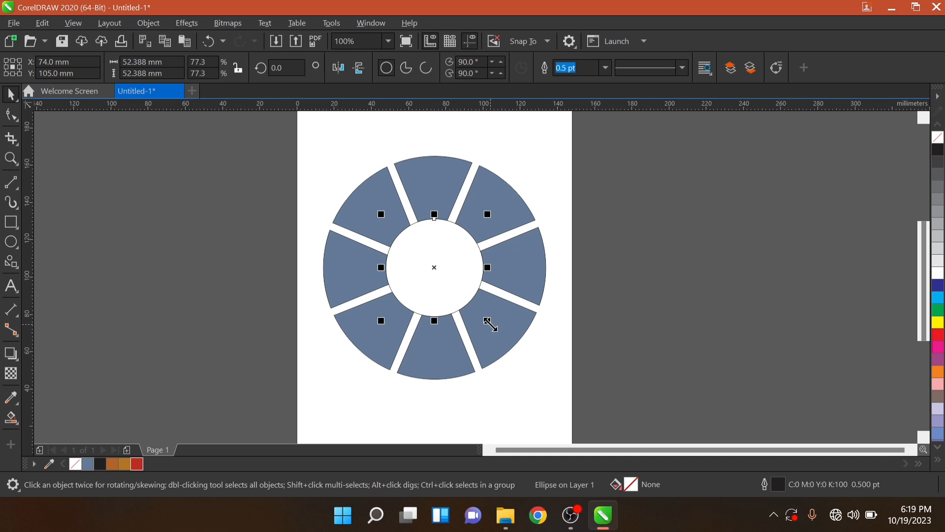
pyautogui.moveTo(488, 320); pyautogui.dragTo(487, 319)
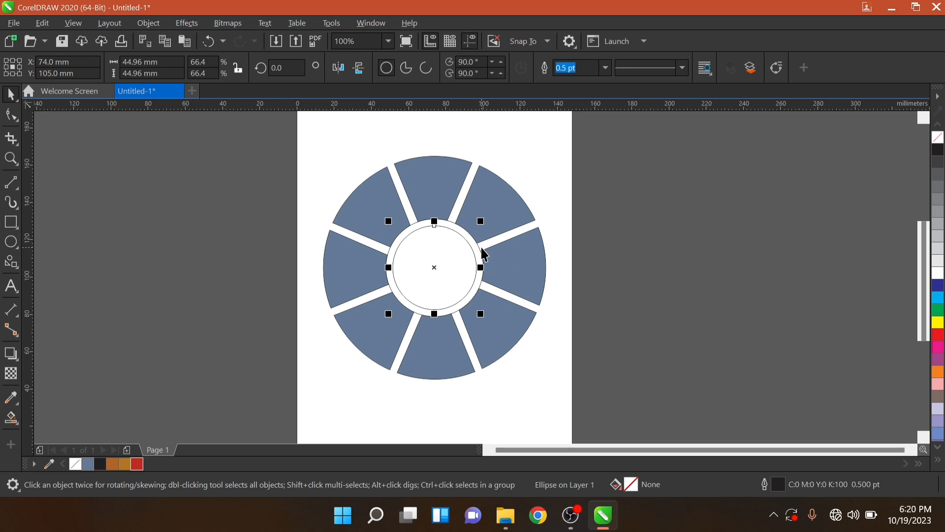
pyautogui.click(612, 261)
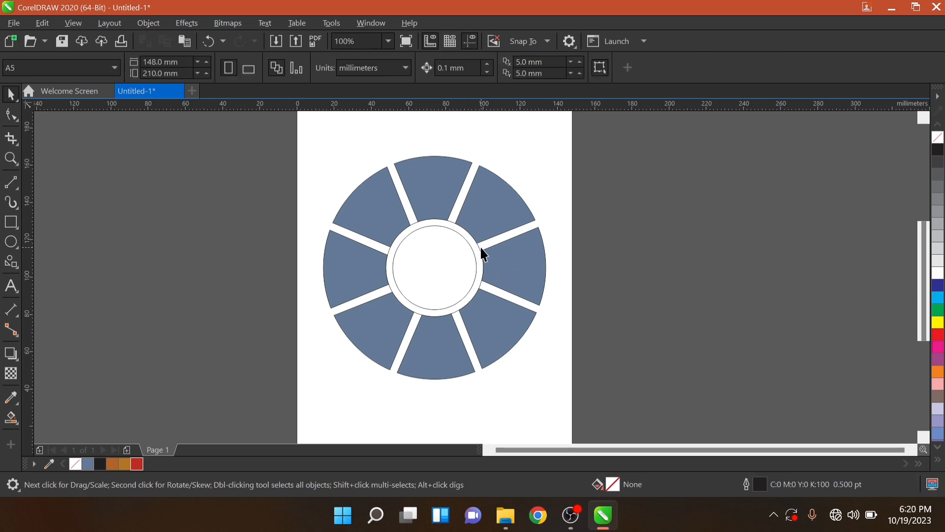
# Step: Select the larger centre circle, the eight blue-grey segments and the page-sized rectangle, and apply Simplify to them
pyautogui.click(480, 252)
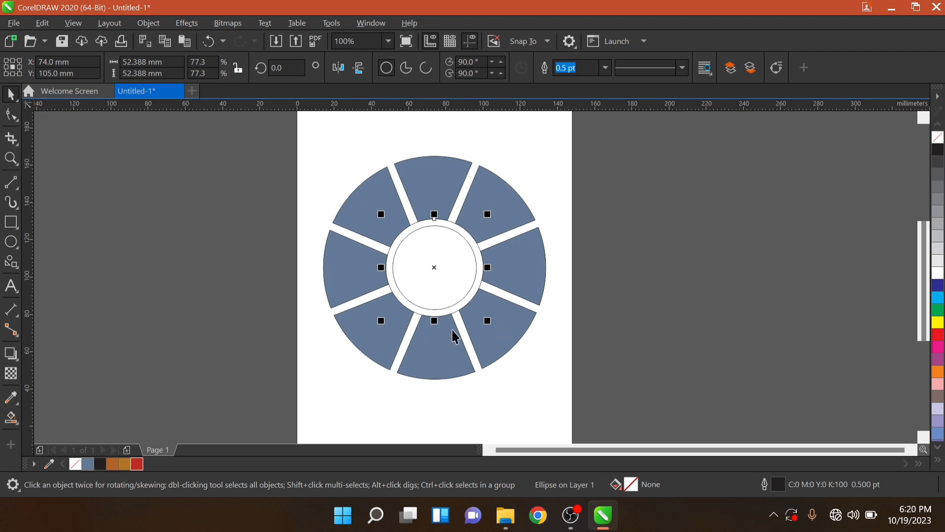
pyautogui.keyDown('shift'); pyautogui.click(432, 188); pyautogui.keyUp('shift')
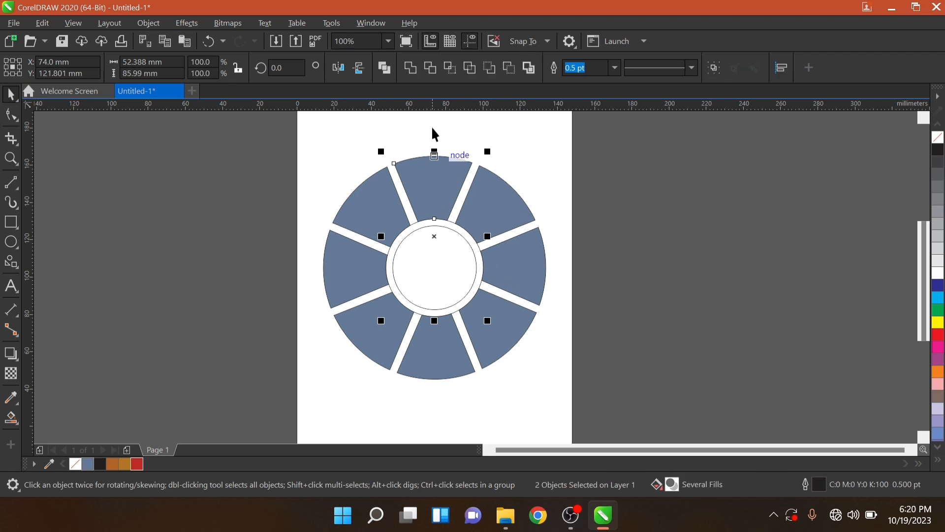
pyautogui.keyDown('shift'); pyautogui.click(505, 207); pyautogui.keyUp('shift')
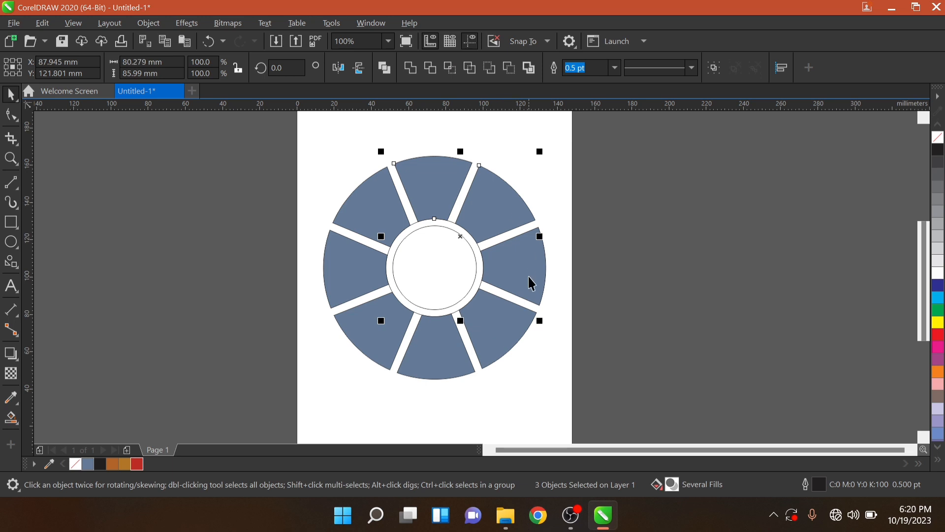
pyautogui.keyDown('shift'); pyautogui.click(529, 280); pyautogui.keyUp('shift')
pyautogui.keyDown('shift'); pyautogui.click(514, 345); pyautogui.keyUp('shift')
pyautogui.keyDown('shift'); pyautogui.click(520, 340); pyautogui.keyUp('shift')
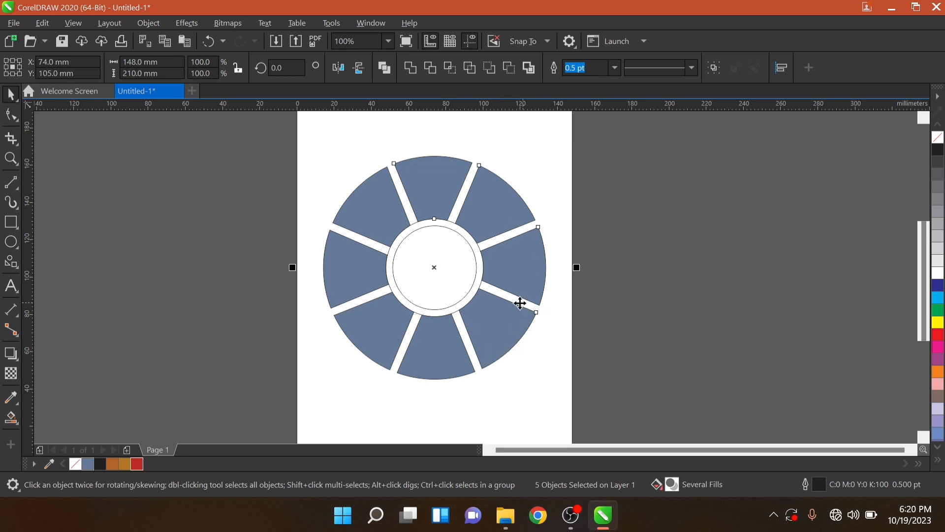
pyautogui.keyDown('shift'); pyautogui.click(412, 364); pyautogui.keyUp('shift')
pyautogui.keyDown('shift'); pyautogui.click(357, 202); pyautogui.keyUp('shift')
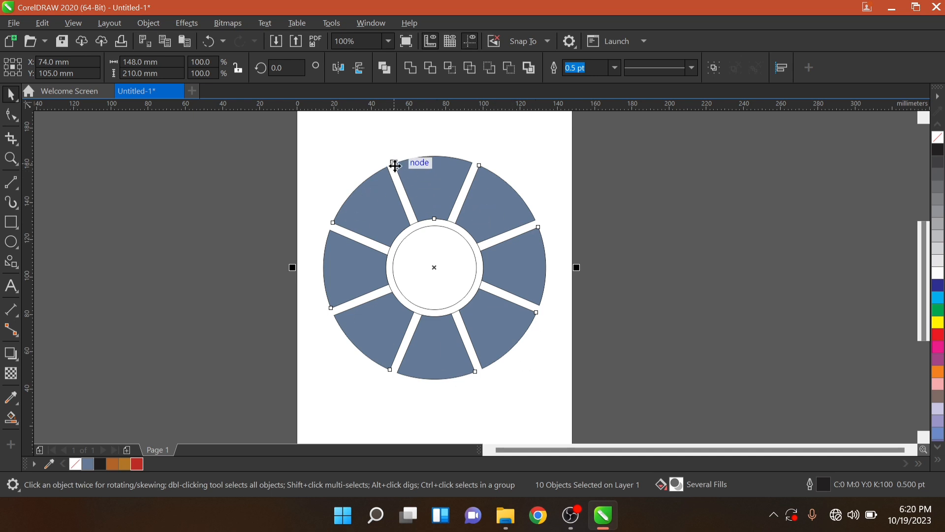
pyautogui.scroll(3, 398, 160)
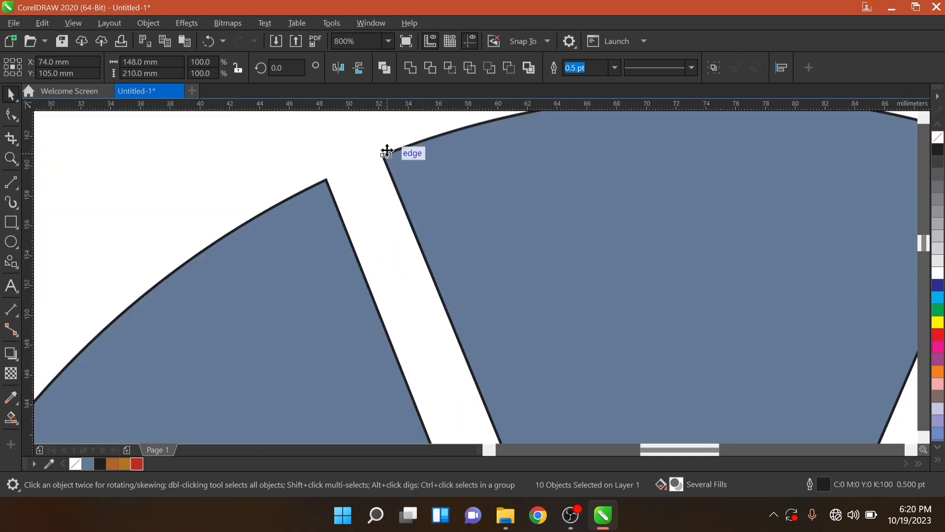
pyautogui.scroll(-3, 387, 156)
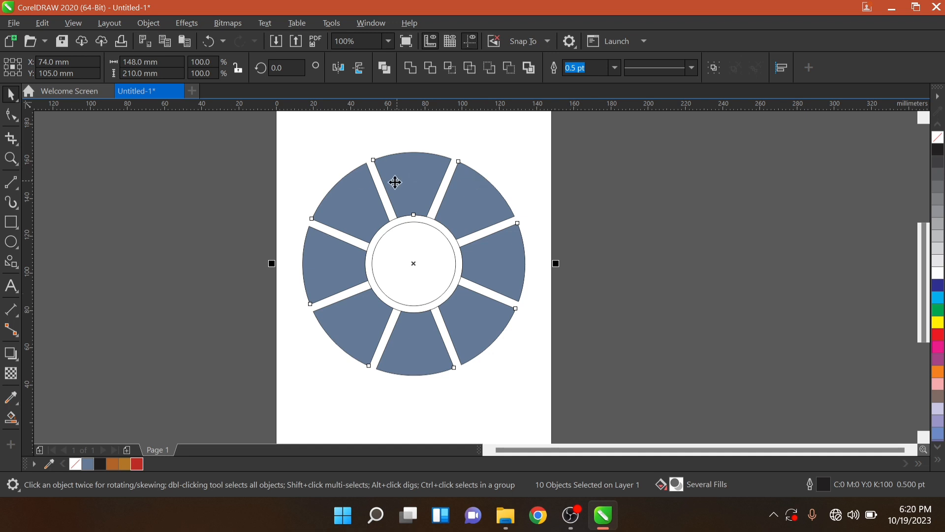
pyautogui.click(471, 67)
pyautogui.click(628, 240)
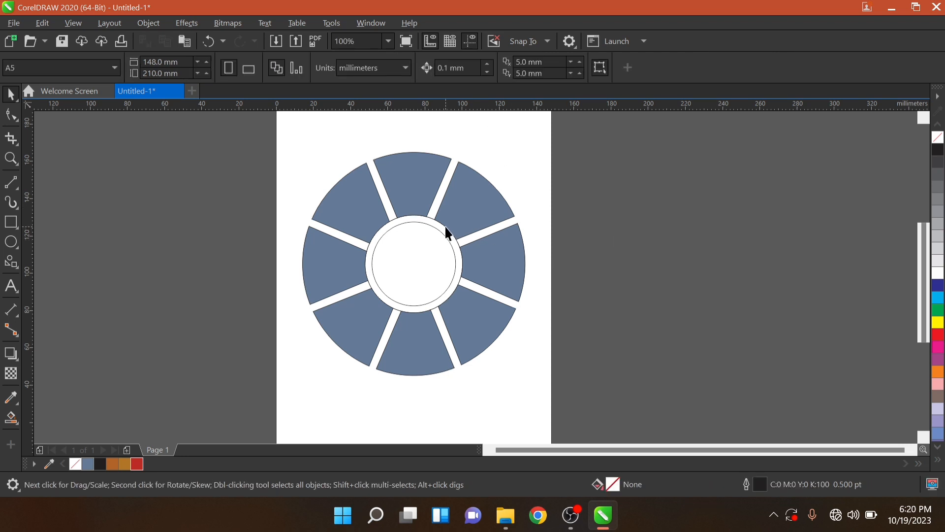
# Step: Try moving the upper-right segment off the page, and undo the move
pyautogui.click(448, 233)
pyautogui.moveTo(483, 228); pyautogui.dragTo(658, 219)
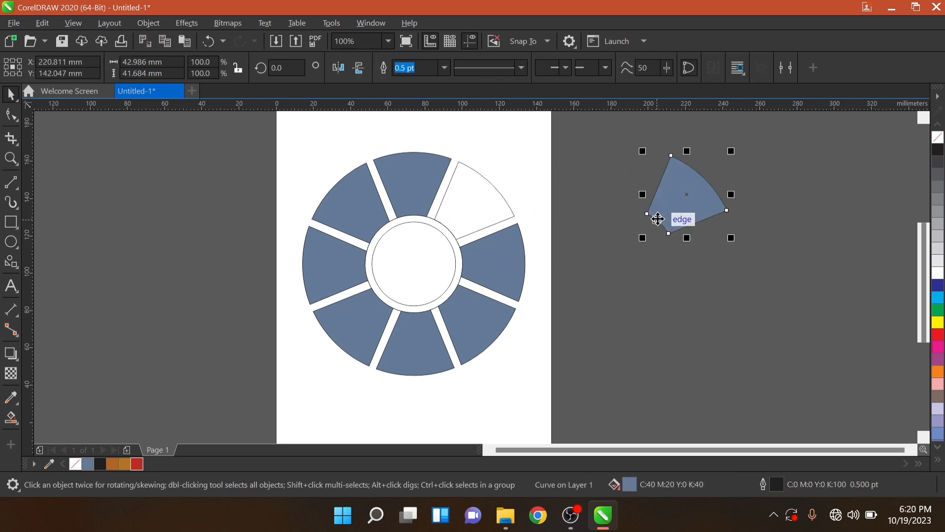
pyautogui.hotkey('ctrl', 'z')
# Step: Delete the larger centre circle and the leftover page-sized curve, keeping the smaller circle and the eight segments
pyautogui.click(434, 217)
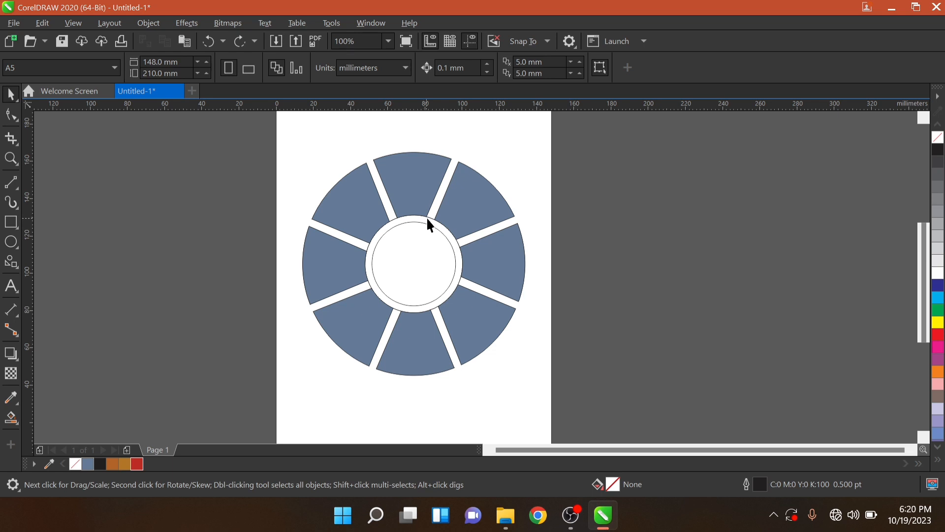
pyautogui.click(430, 224)
pyautogui.click(446, 230)
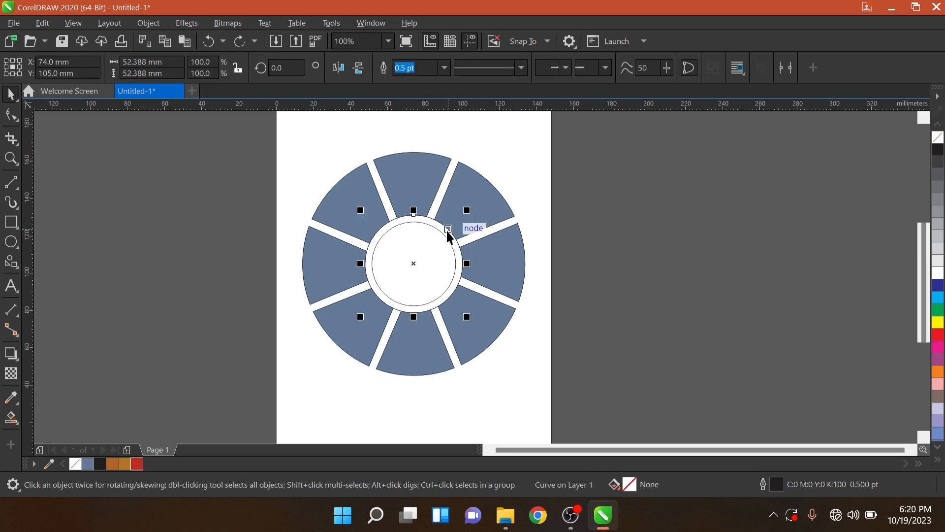
pyautogui.press('Delete')
pyautogui.scroll(3, 446, 226)
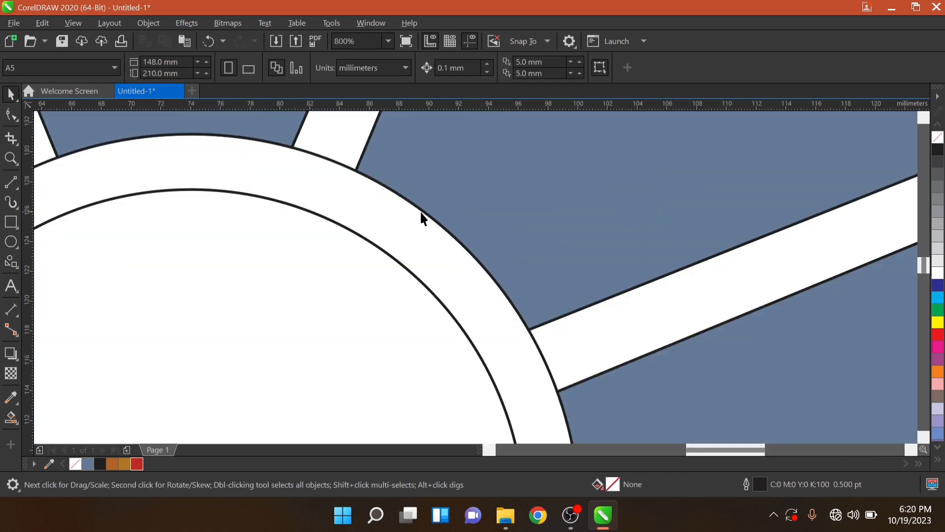
pyautogui.moveTo(332, 165); pyautogui.dragTo(398, 225)
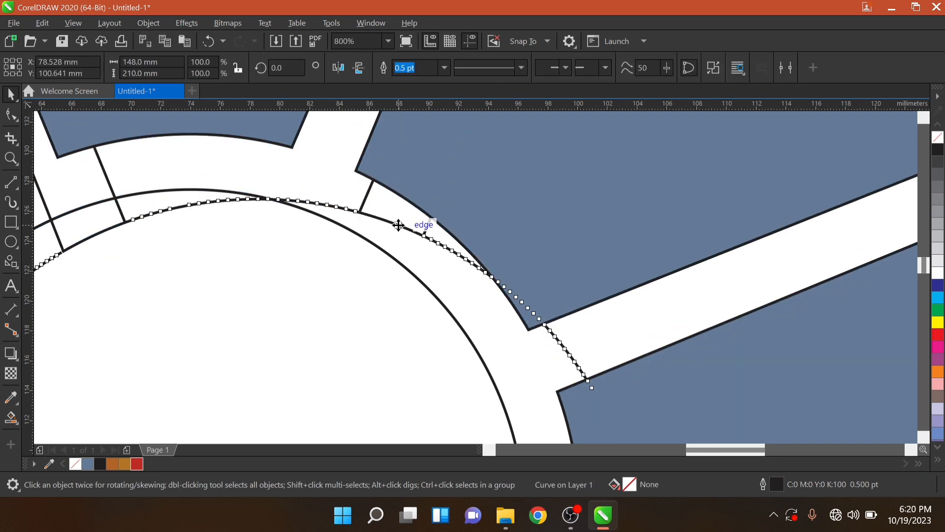
pyautogui.press('Delete')
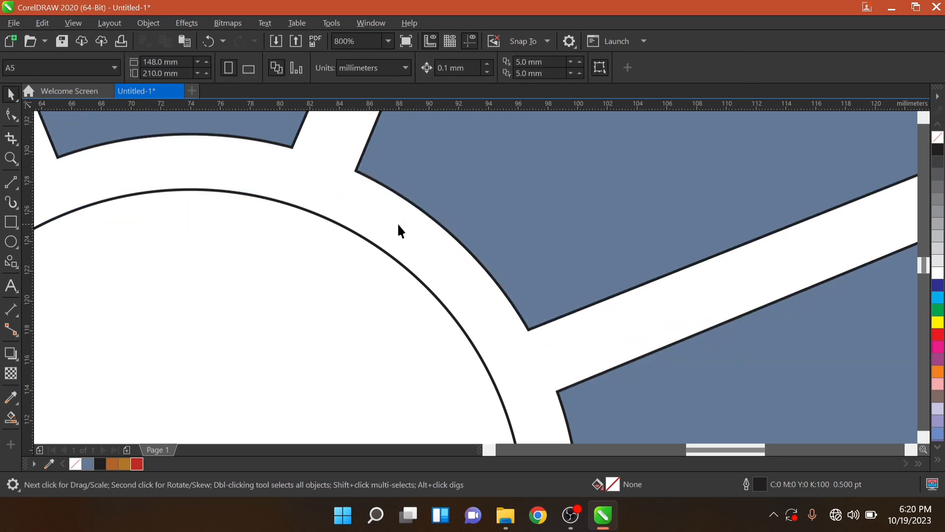
pyautogui.scroll(-4, 270, 166)
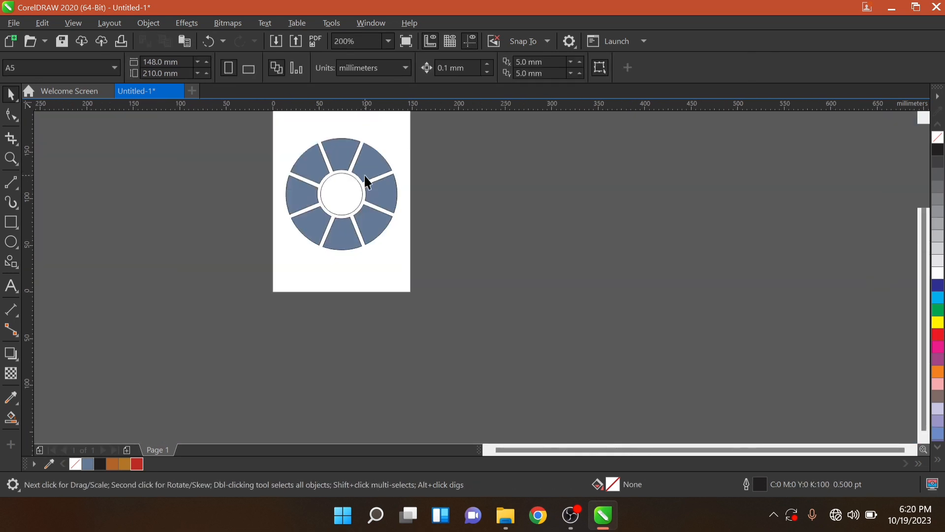
# Step: Move the centre circle and eight segments together against the page's left edge, and switch to File Explorer for the food photos
pyautogui.scroll(2, 289, 129)
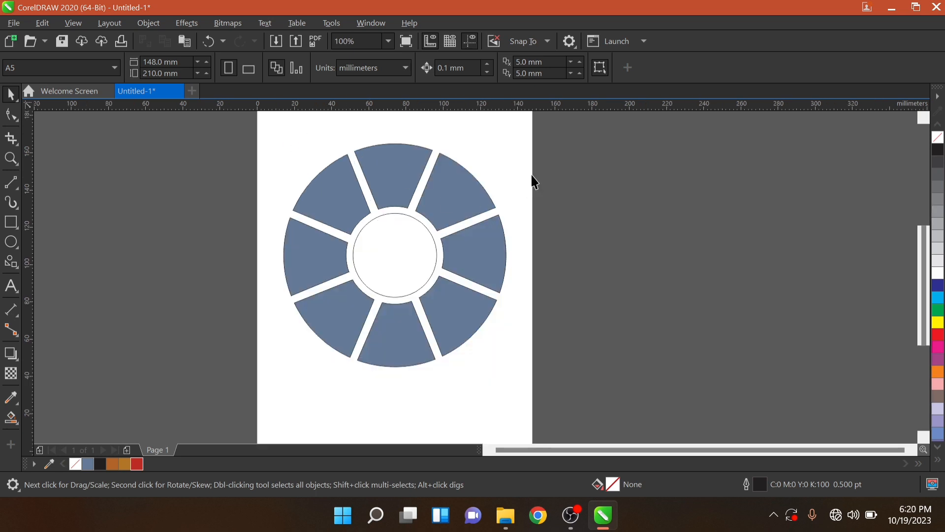
pyautogui.moveTo(565, 127); pyautogui.dragTo(186, 432)
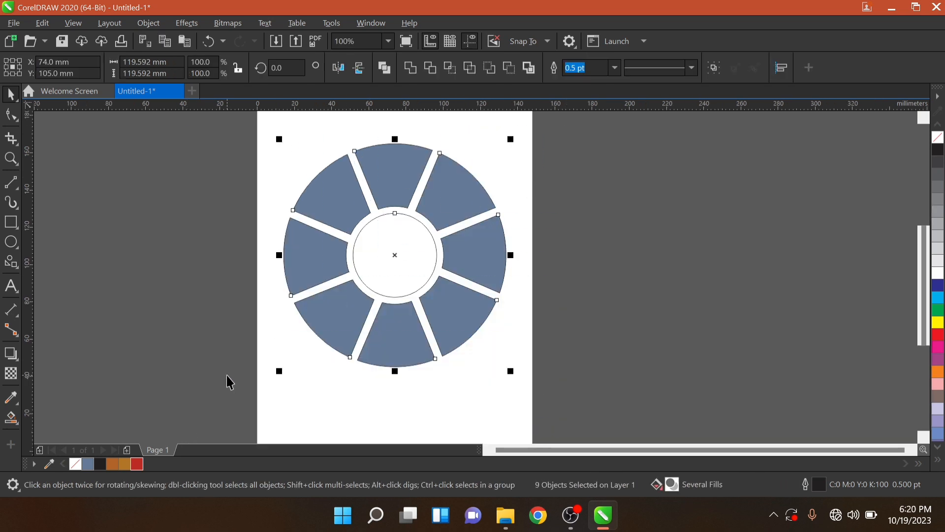
pyautogui.moveTo(486, 258); pyautogui.dragTo(459, 263)
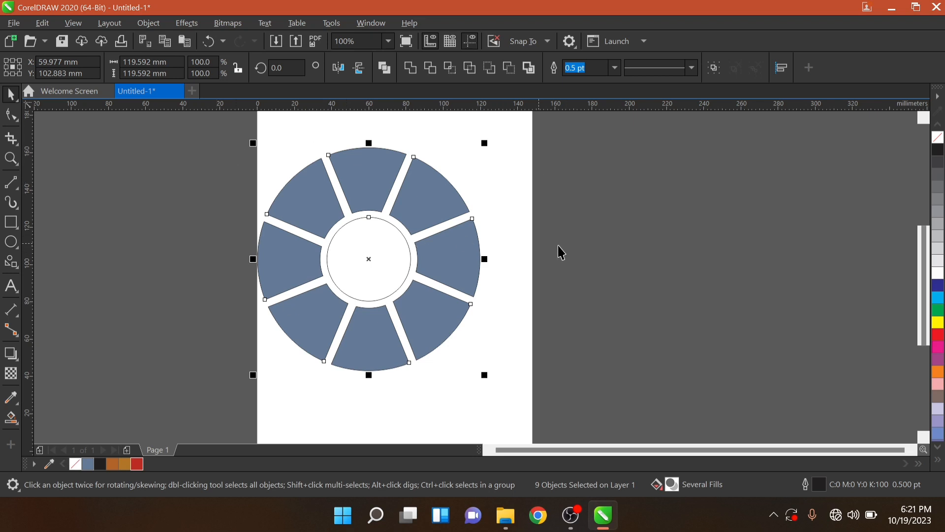
pyautogui.click(615, 224)
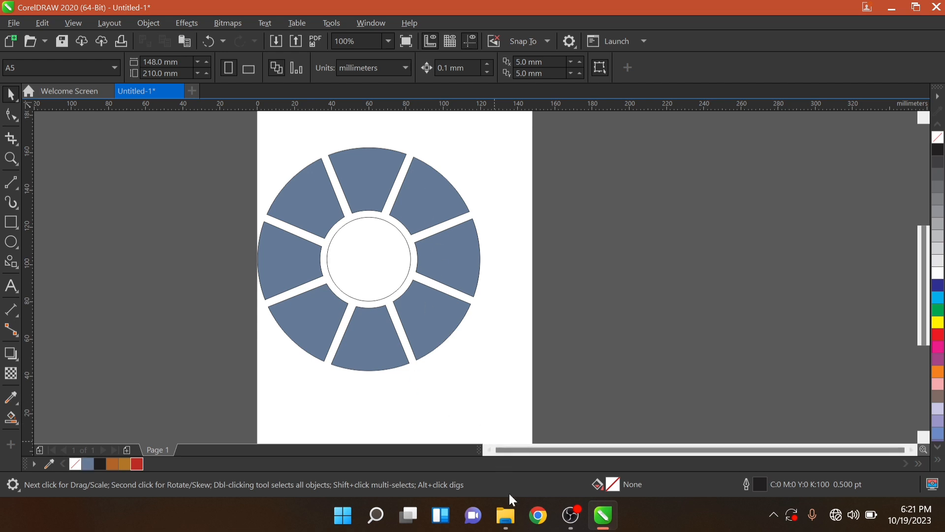
pyautogui.click(507, 517)
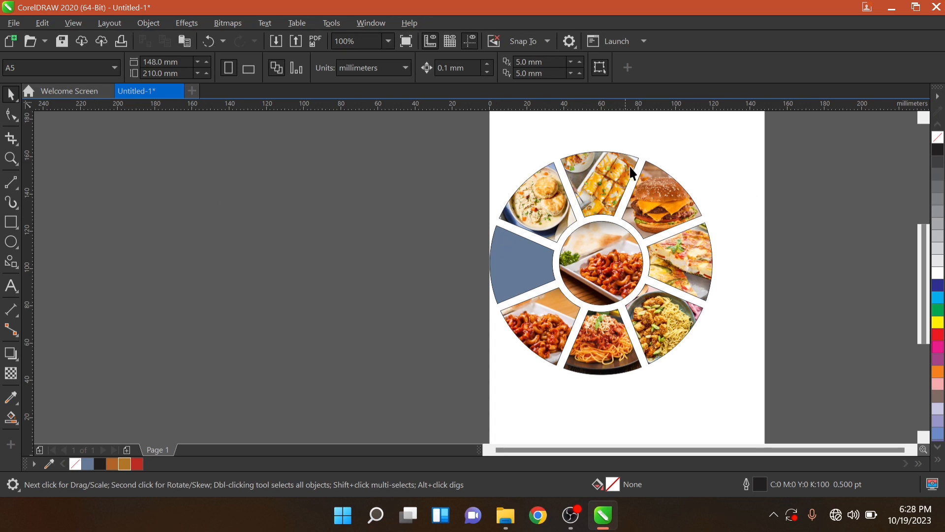
# Step: Create a page-sized rectangle and PowerClip the photo-filled circle and all eight segments inside it
pyautogui.doubleClick(11, 223)
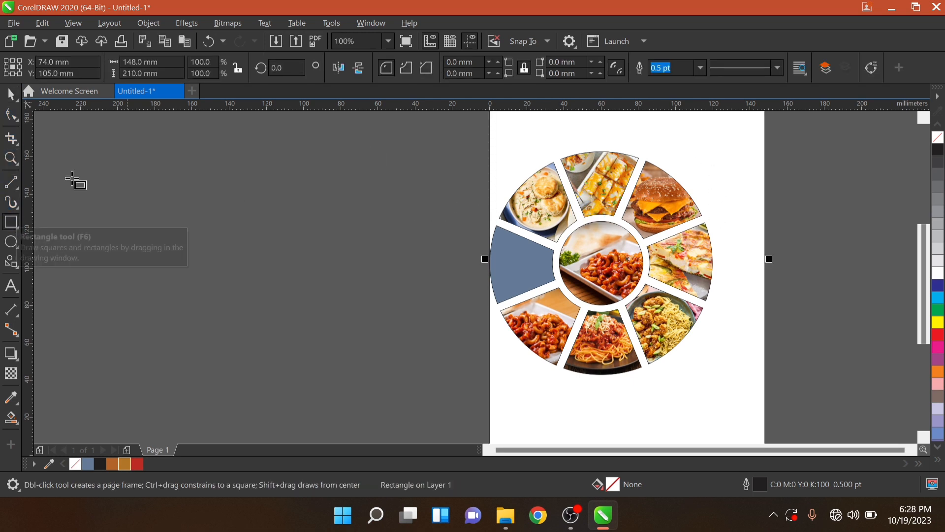
pyautogui.click(16, 98)
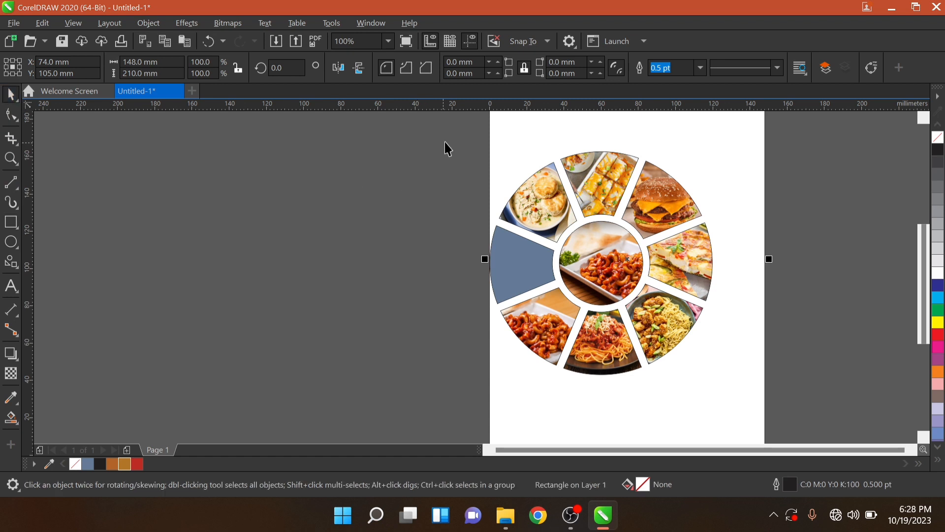
pyautogui.moveTo(447, 144); pyautogui.dragTo(722, 406)
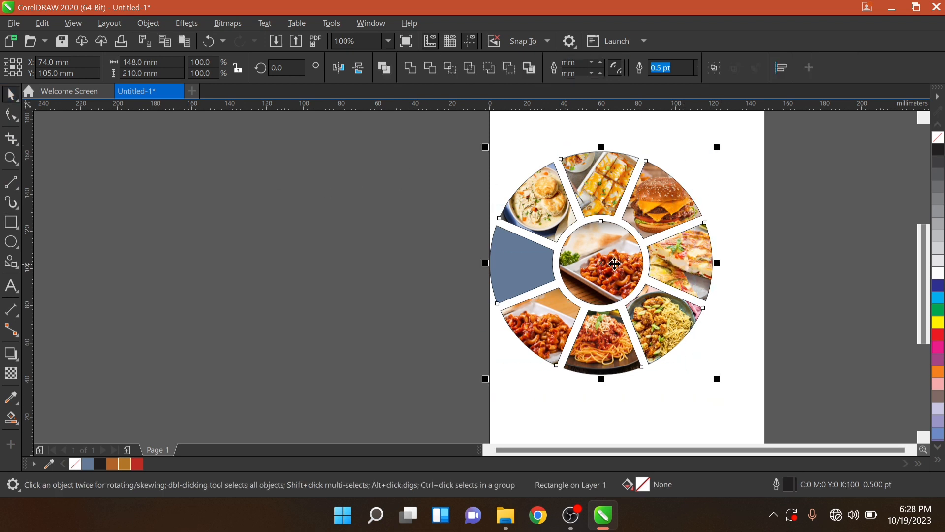
pyautogui.moveTo(601, 263); pyautogui.dragTo(728, 146)
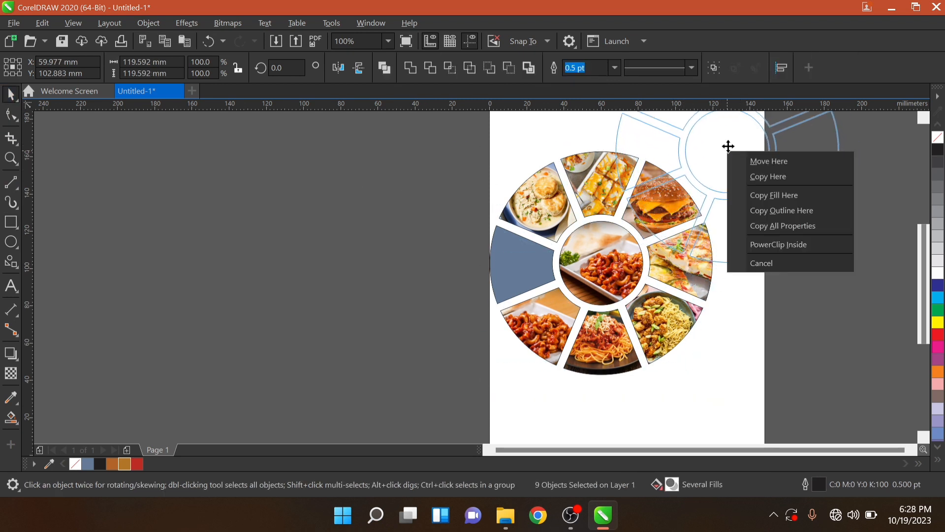
pyautogui.click(778, 244)
# Step: Edit the PowerClip contents: enlarge the food wheel to about 153 mm wide and shift it partly past the page's left edge
pyautogui.doubleClick(715, 198)
pyautogui.scroll(-1, 710, 197)
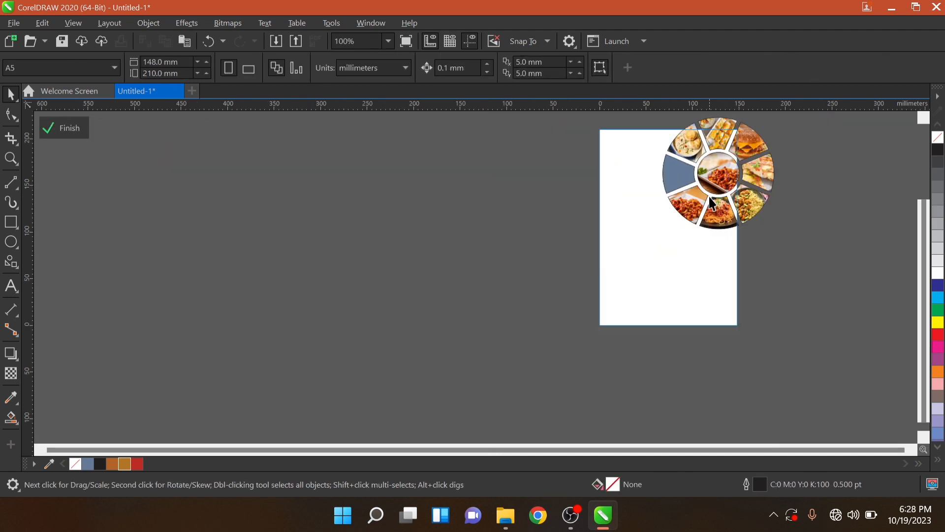
pyautogui.moveTo(851, 309); pyautogui.dragTo(639, 140)
pyautogui.moveTo(726, 208); pyautogui.dragTo(629, 228)
pyautogui.keyDown('ctrl'); pyautogui.click(810, 218); pyautogui.keyUp('ctrl')
pyautogui.scroll(-3, 811, 217)
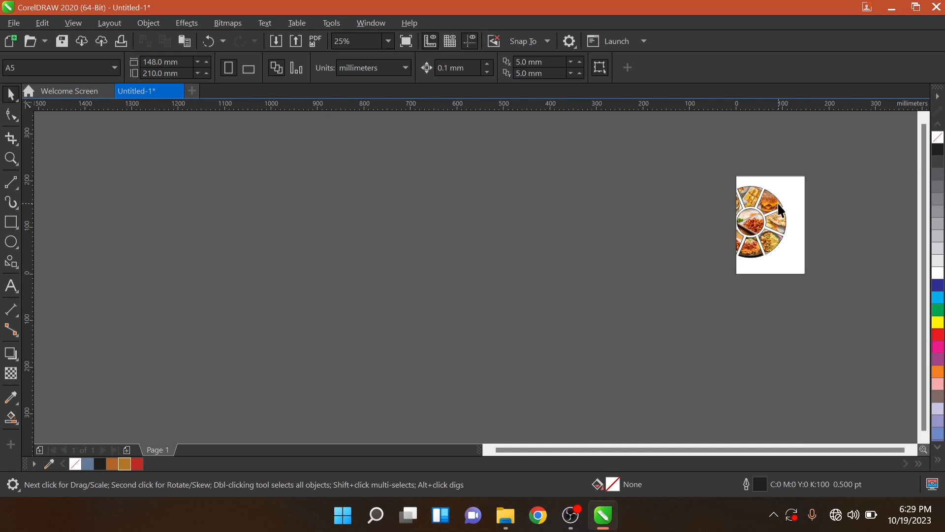
pyautogui.hotkey('shift', 'F4')
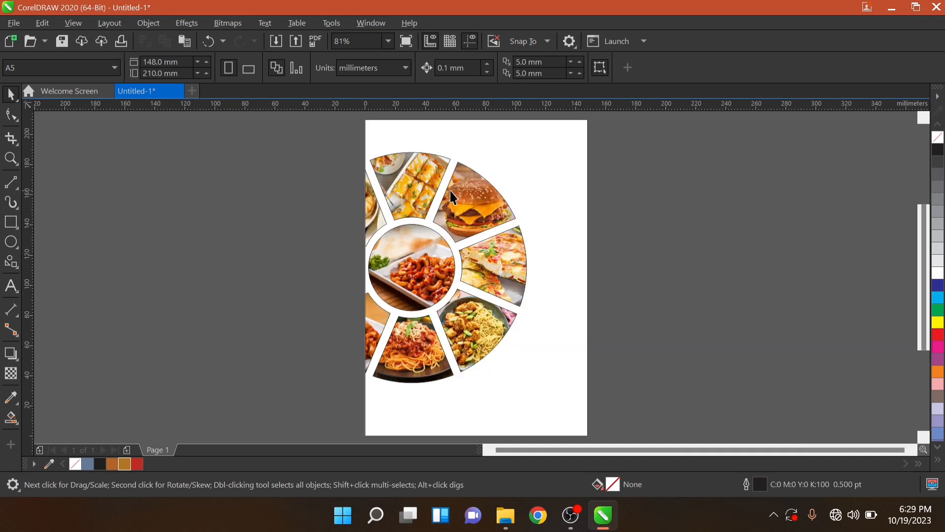
# Step: Inside the PowerClip, give all nine wheel pieces a 4.0 pt outline in orange-brown C24 M67 Y100 K11
pyautogui.doubleClick(500, 202)
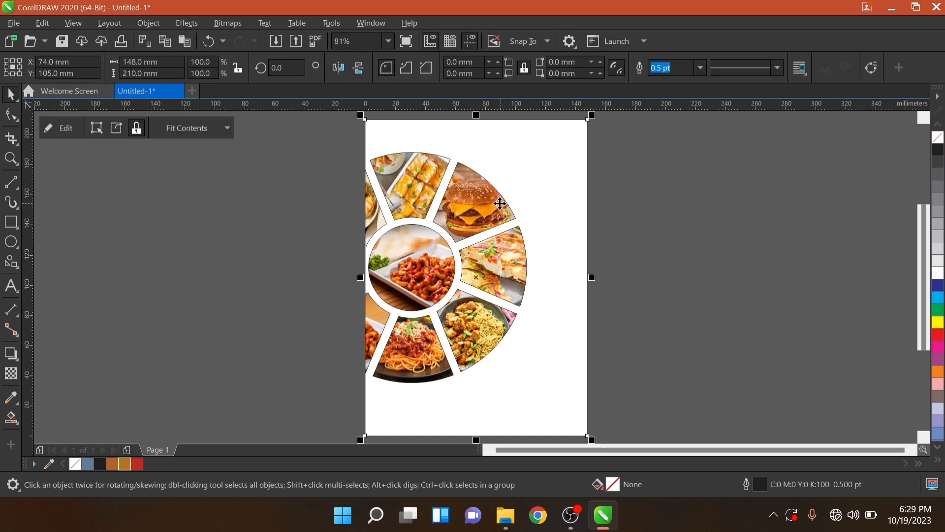
pyautogui.click(499, 203)
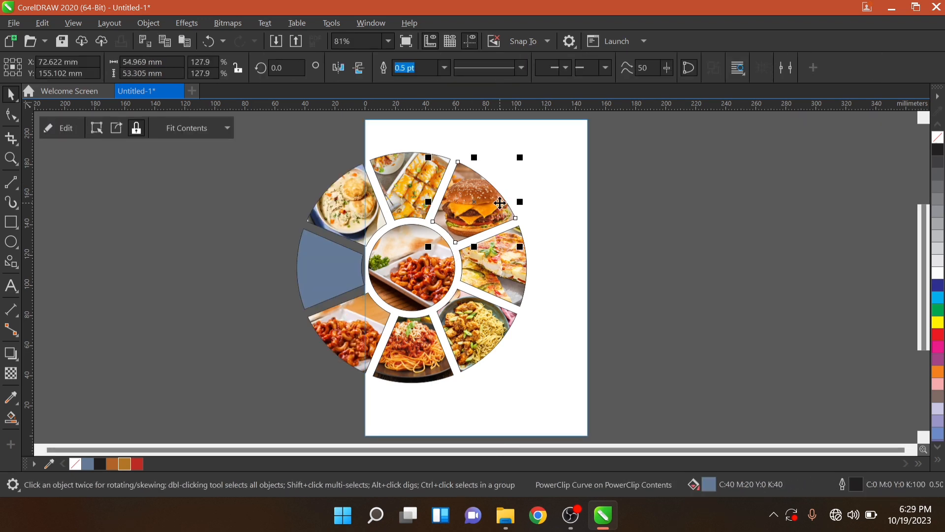
pyautogui.hotkey('ctrl', 'a')
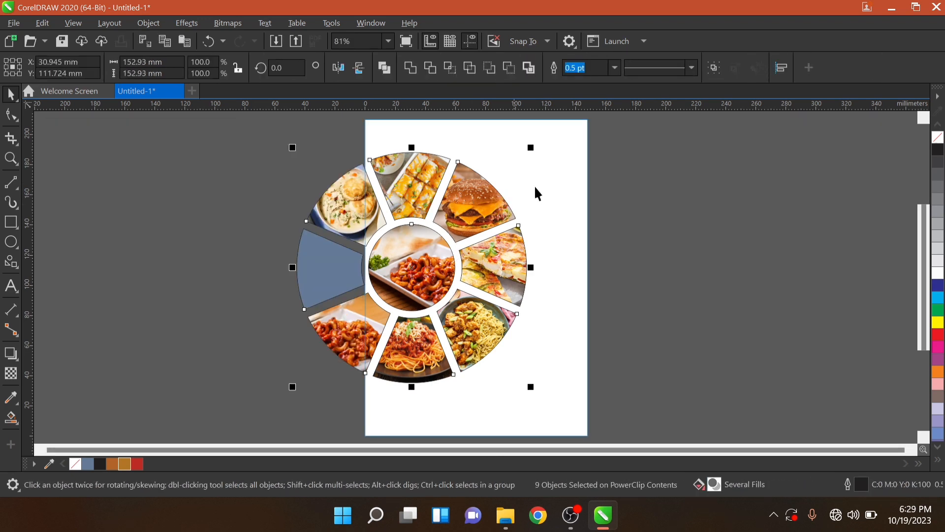
pyautogui.rightClick(123, 465)
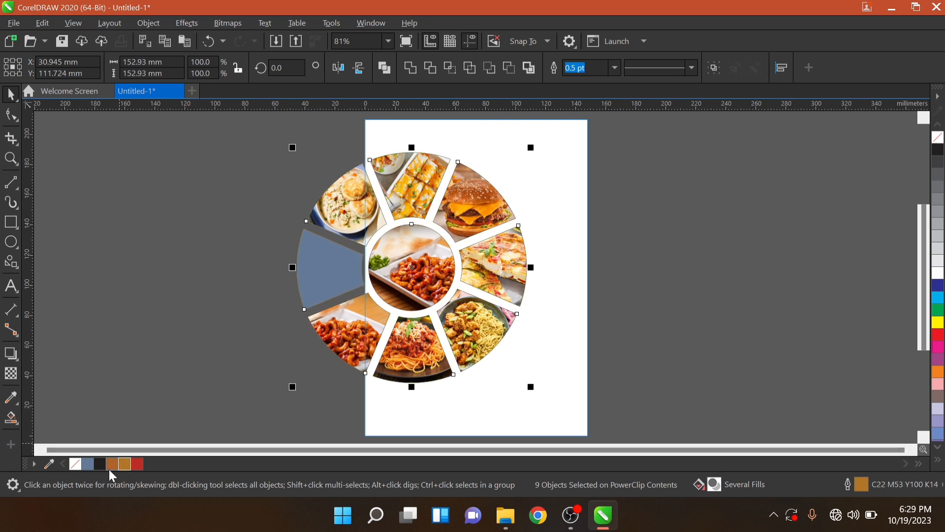
pyautogui.rightClick(111, 465)
pyautogui.click(615, 68)
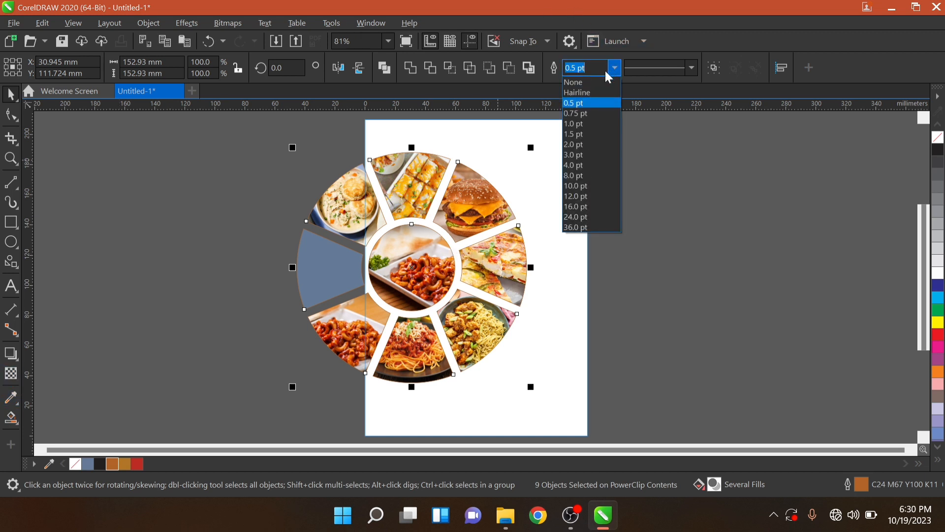
pyautogui.click(570, 166)
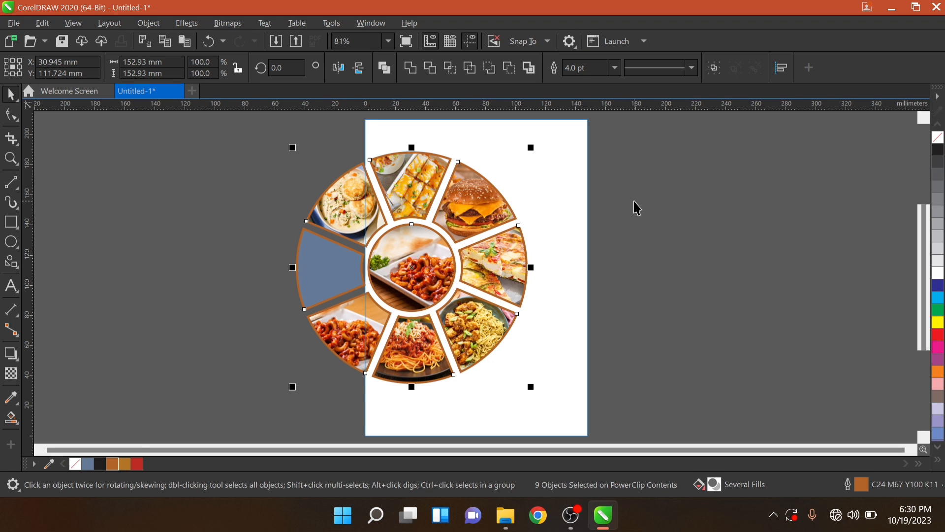
pyautogui.click(634, 202)
pyautogui.keyDown('ctrl'); pyautogui.click(634, 202); pyautogui.keyUp('ctrl')
# Step: Fill the page-sized PowerClip rectangle with orange-brown C24 M67 Y100 K11
pyautogui.click(574, 171)
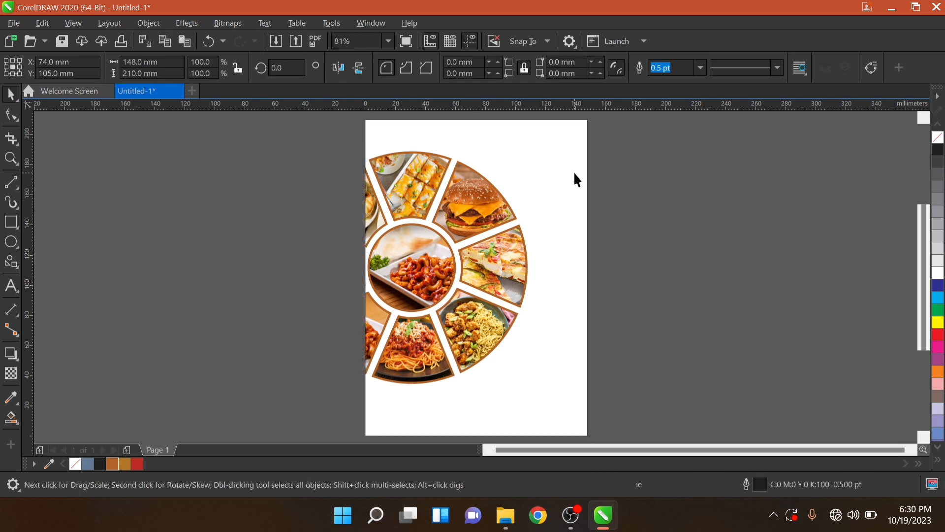
pyautogui.click(574, 174)
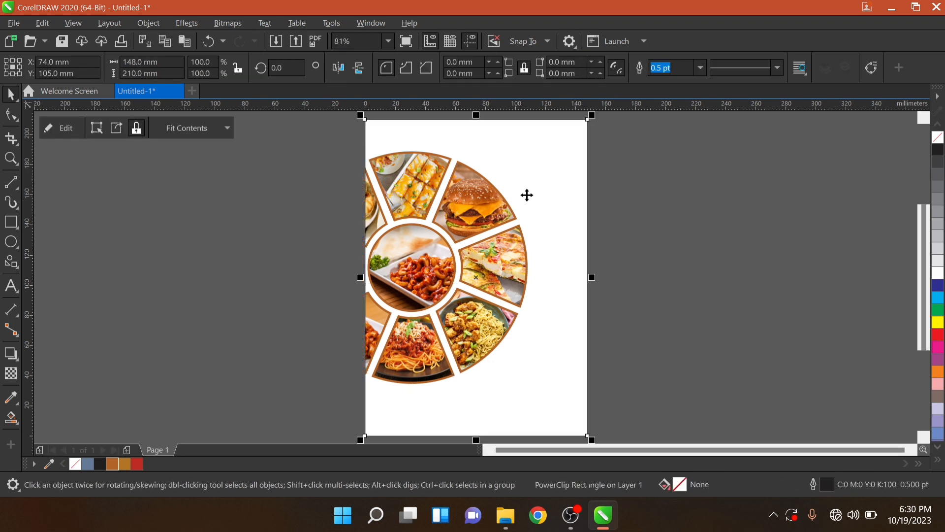
pyautogui.click(112, 463)
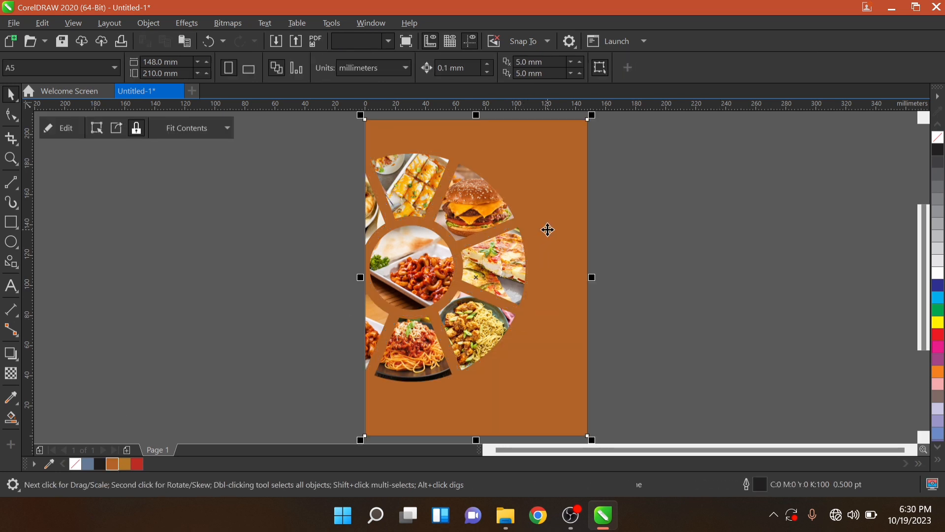
# Step: Group the nine wheel pieces inside the PowerClip and finish editing its contents
pyautogui.doubleClick(547, 229)
pyautogui.hotkey('ctrl', 'a')
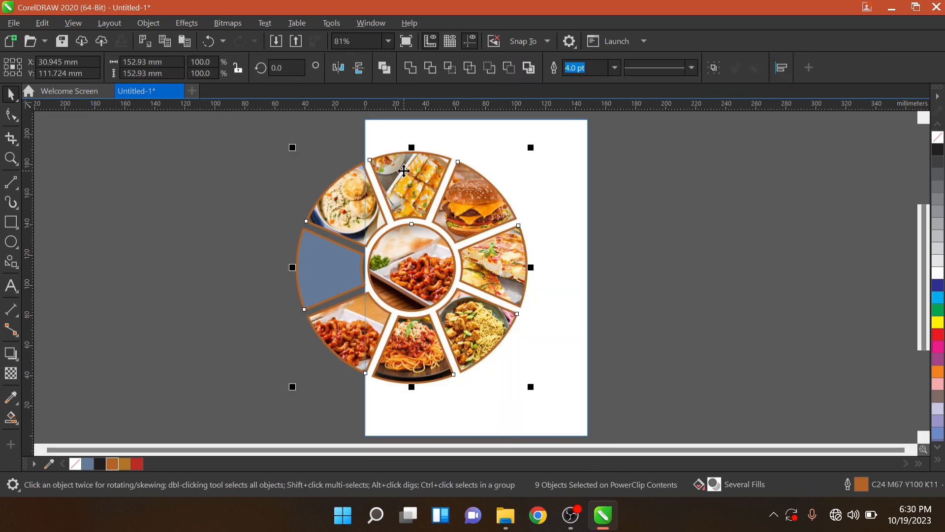
pyautogui.hotkey('ctrl', 'g')
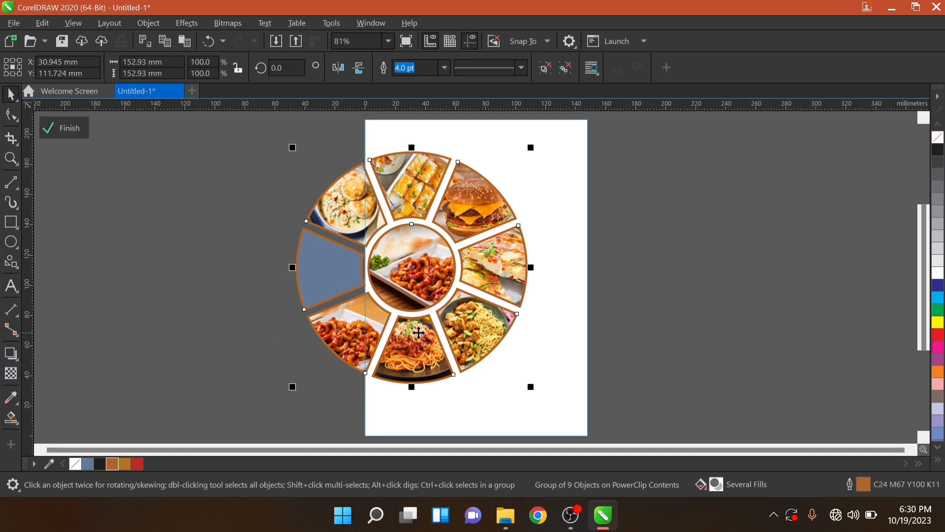
pyautogui.keyDown('ctrl'); pyautogui.click(668, 193); pyautogui.keyUp('ctrl')
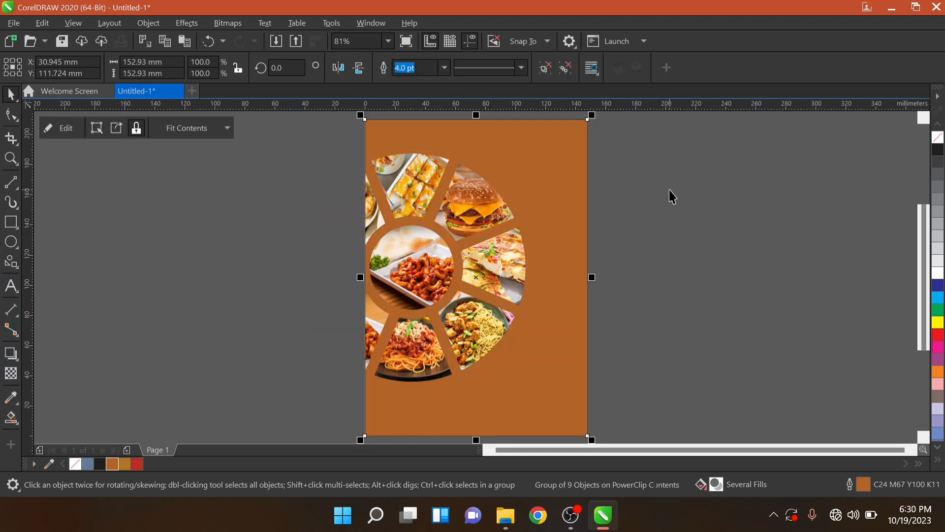
pyautogui.press('Escape')
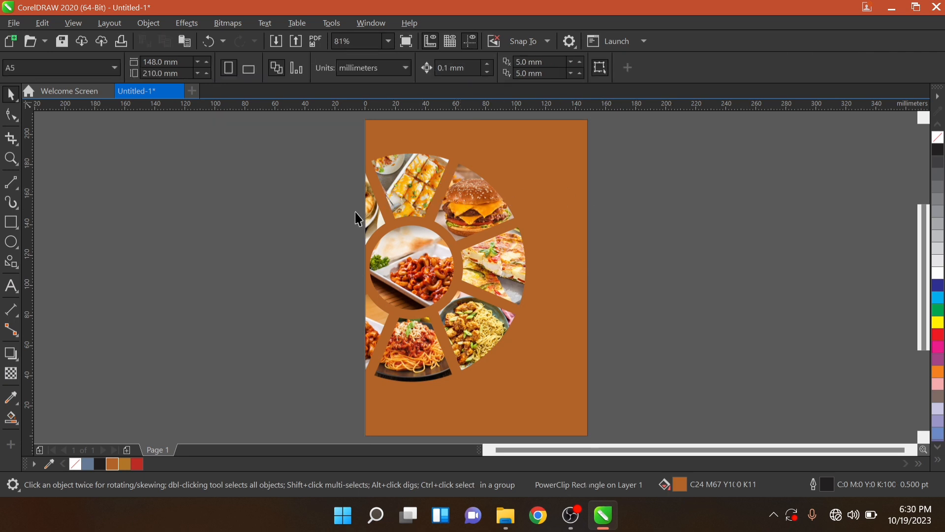
# Step: Reopen the PowerClip contents and apply a dark Multiply drop shadow at 100 opacity to the grouped food wheel
pyautogui.doubleClick(545, 194)
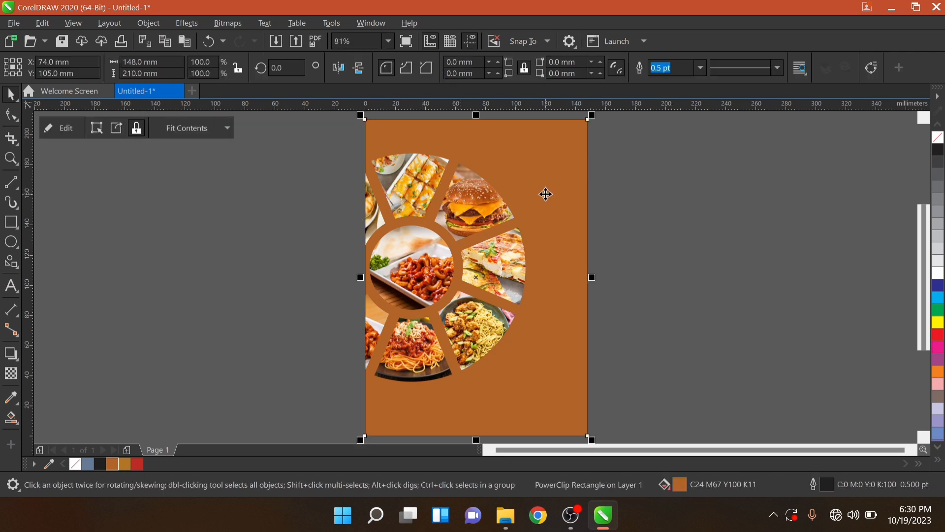
pyautogui.doubleClick(495, 209)
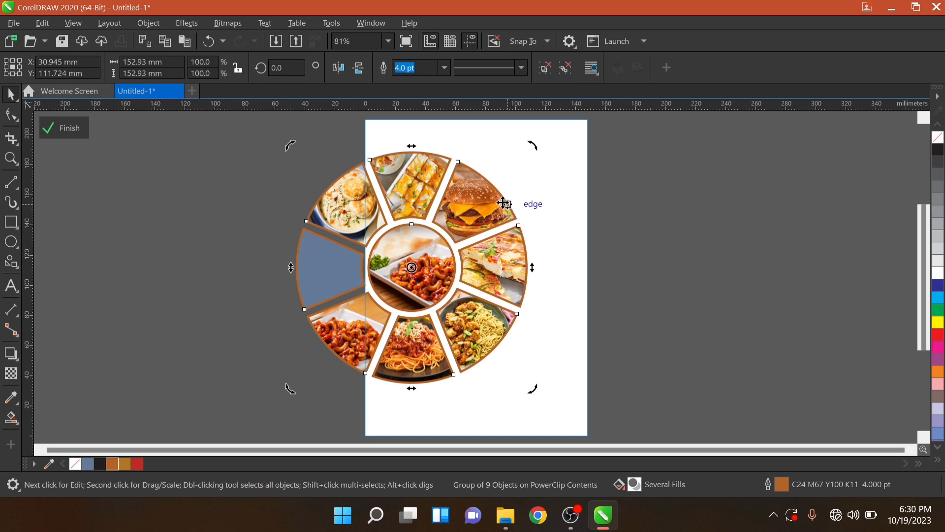
pyautogui.click(249, 202)
pyautogui.click(327, 196)
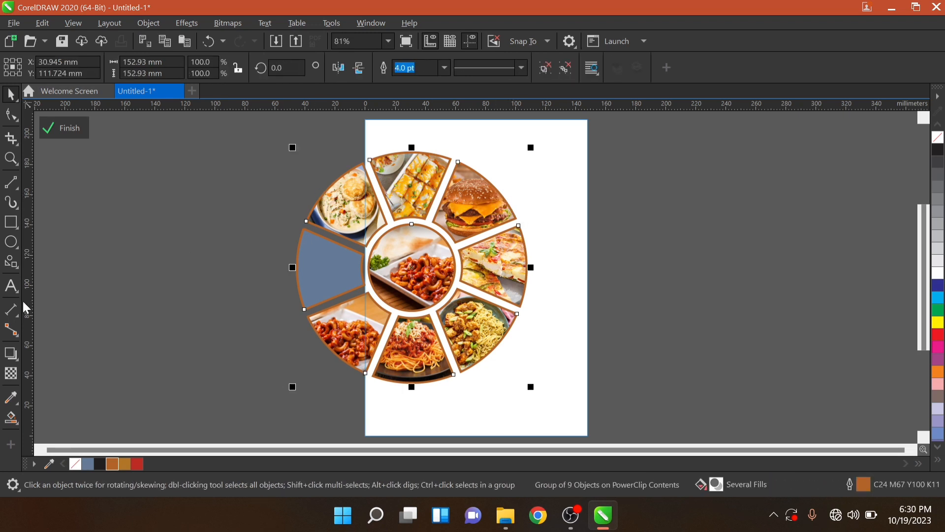
pyautogui.click(15, 355)
pyautogui.moveTo(295, 268); pyautogui.dragTo(605, 280)
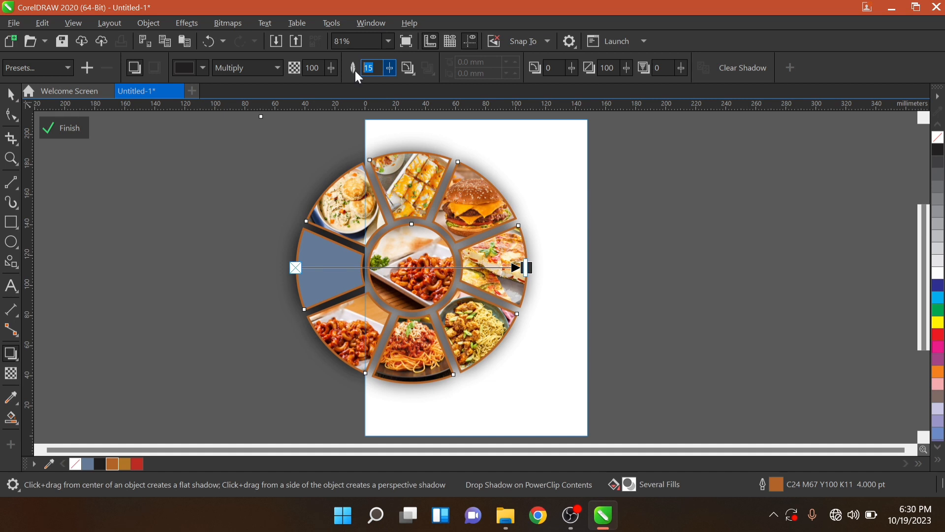
# Step: Set the drop shadow's feathering to 7 and finish editing the PowerClip contents
pyautogui.write('5')
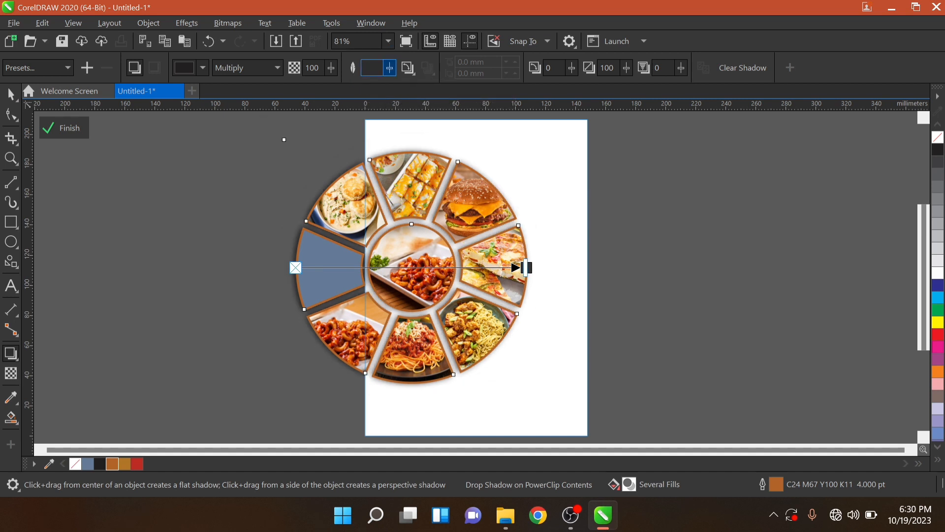
pyautogui.write('7')
pyautogui.press('Return')
pyautogui.click(11, 93)
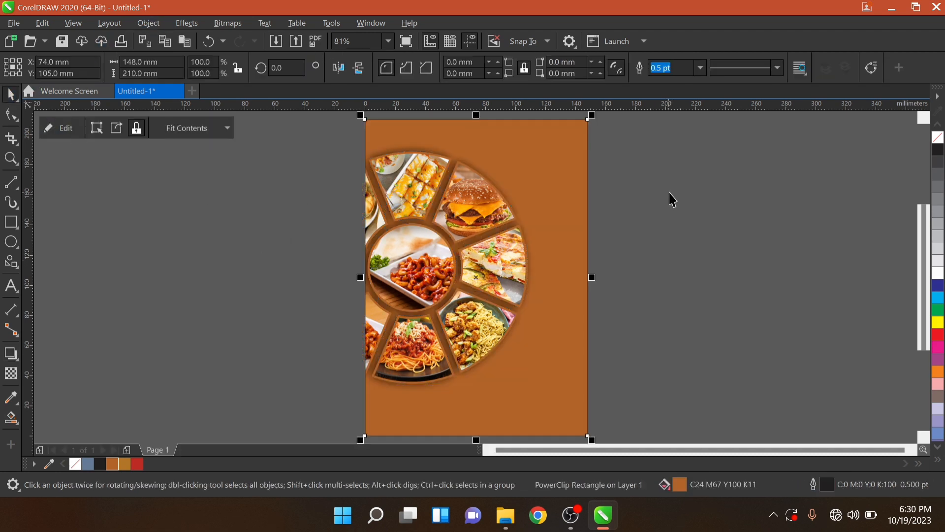
pyautogui.click(628, 181)
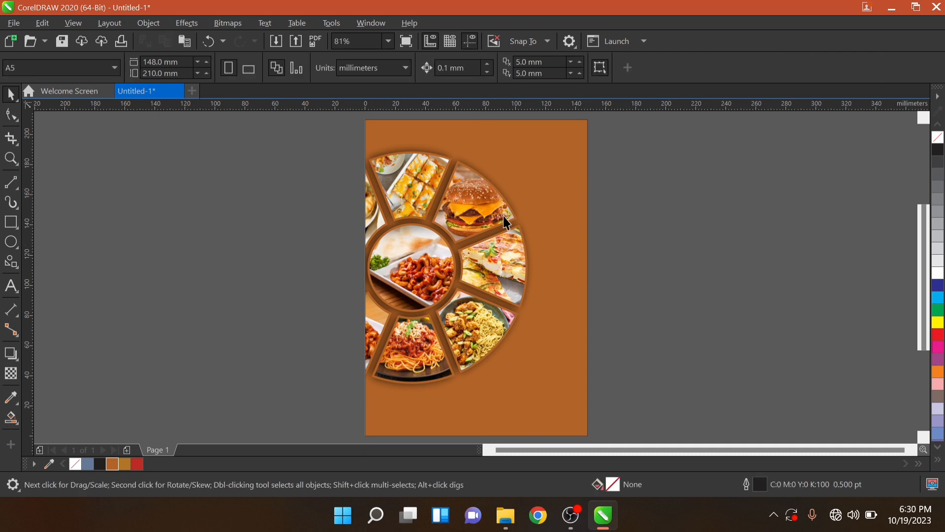
# Step: Shift the page-sized rectangle's fill slightly towards the golden brown swatch, to C24 M63 Y100 K12
pyautogui.click(561, 143)
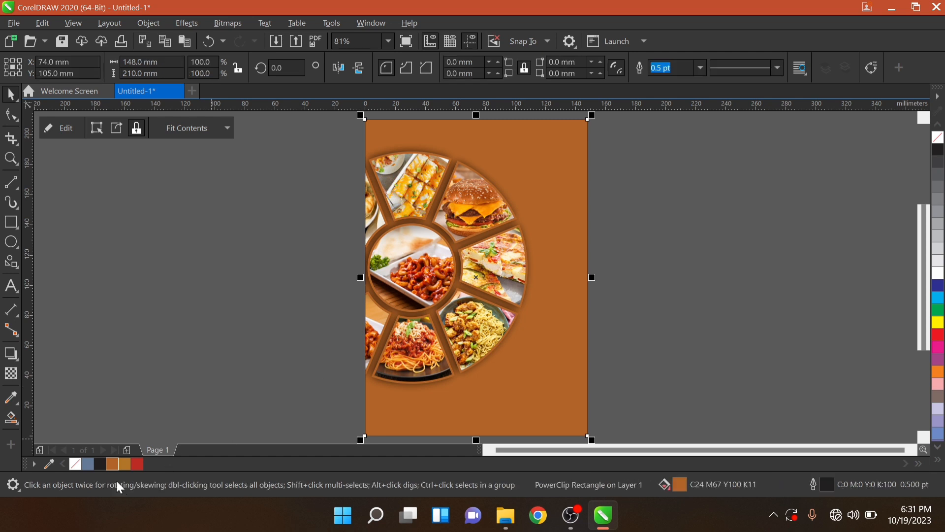
pyautogui.click(124, 465)
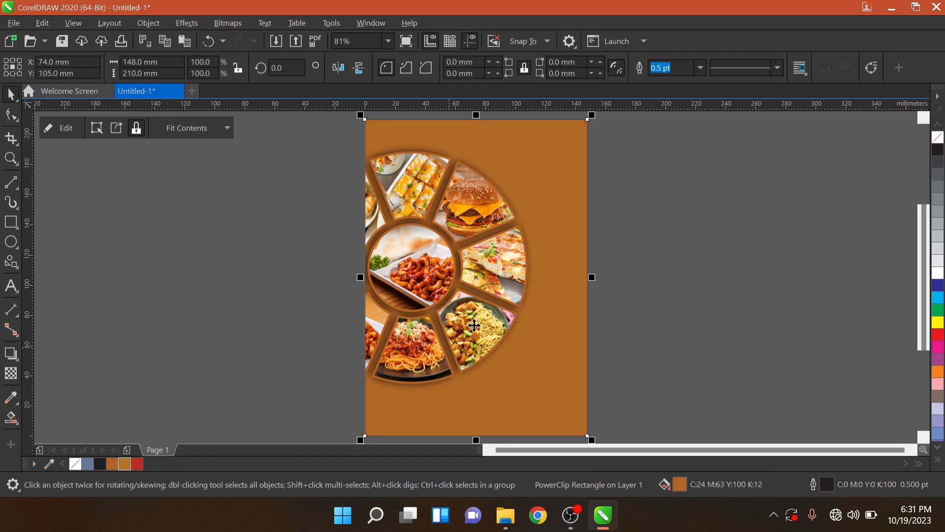
pyautogui.click(740, 237)
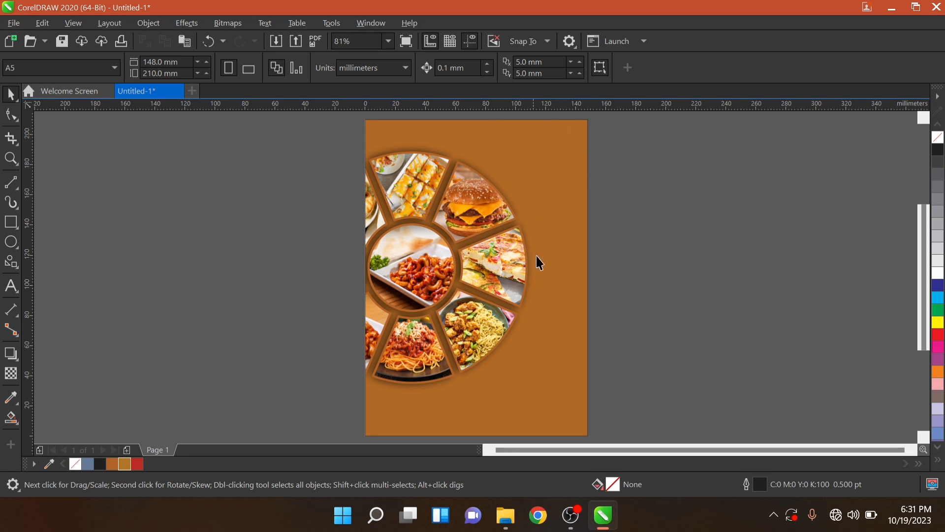
# Step: Import the vegetable silhouettes image from the Download Images folder and place it beside the page's right edge
pyautogui.click(515, 518)
pyautogui.click(568, 135)
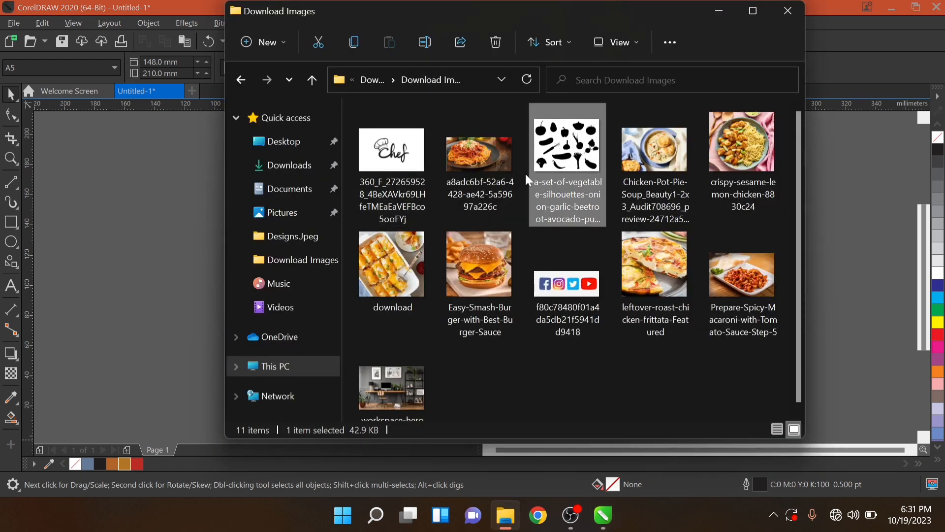
pyautogui.moveTo(525, 173); pyautogui.dragTo(733, 174)
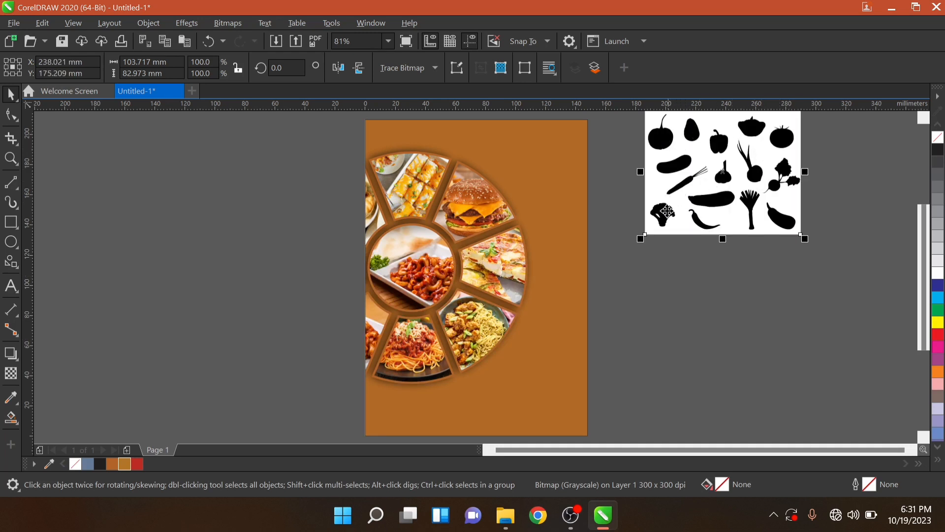
pyautogui.moveTo(723, 171); pyautogui.dragTo(725, 193)
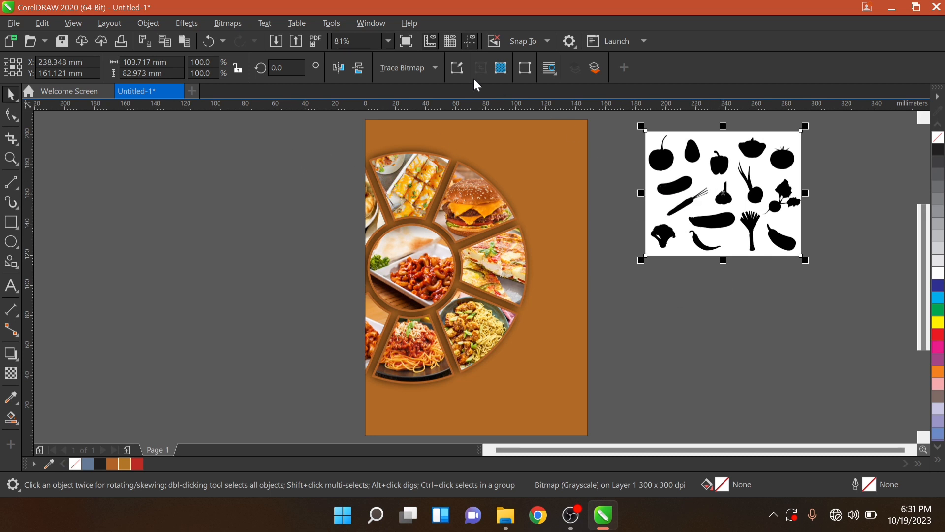
# Step: Trace the vegetable silhouettes bitmap with the Detailed Logo outline trace
pyautogui.click(424, 69)
pyautogui.moveTo(433, 123)
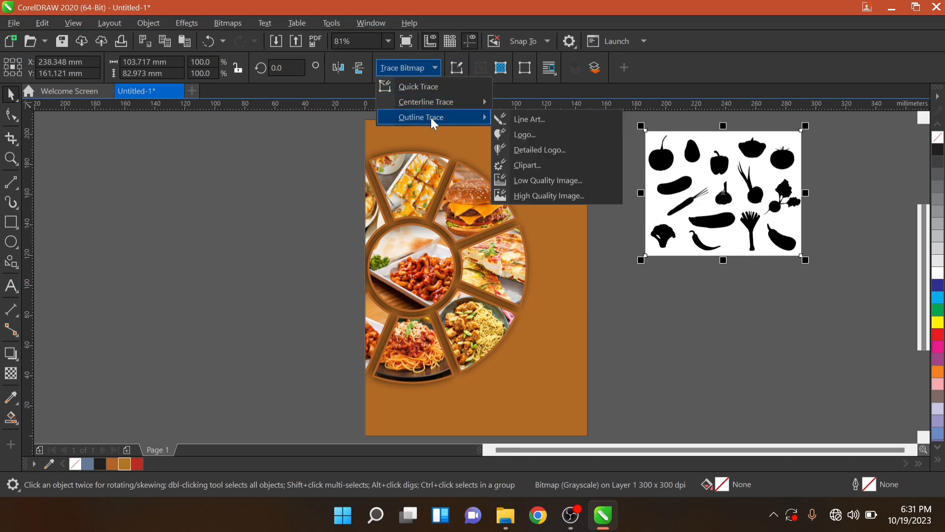
pyautogui.click(536, 150)
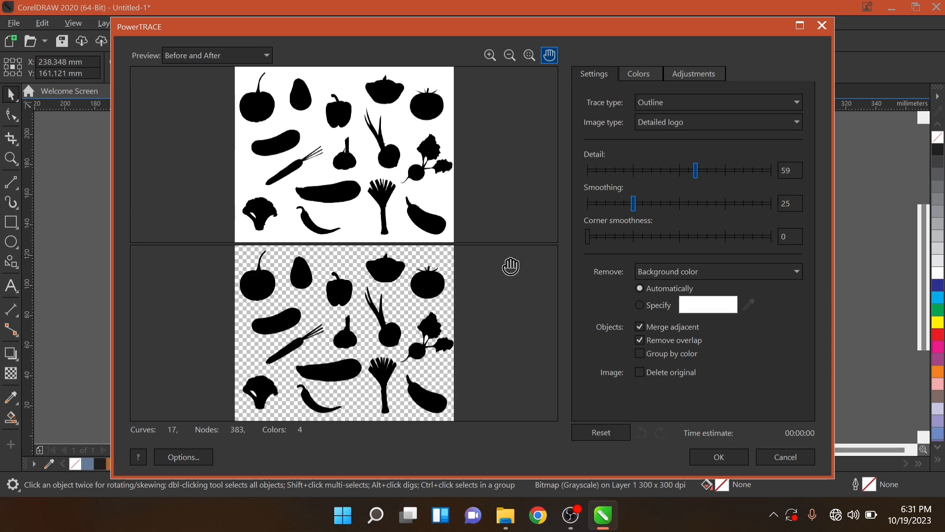
pyautogui.click(708, 457)
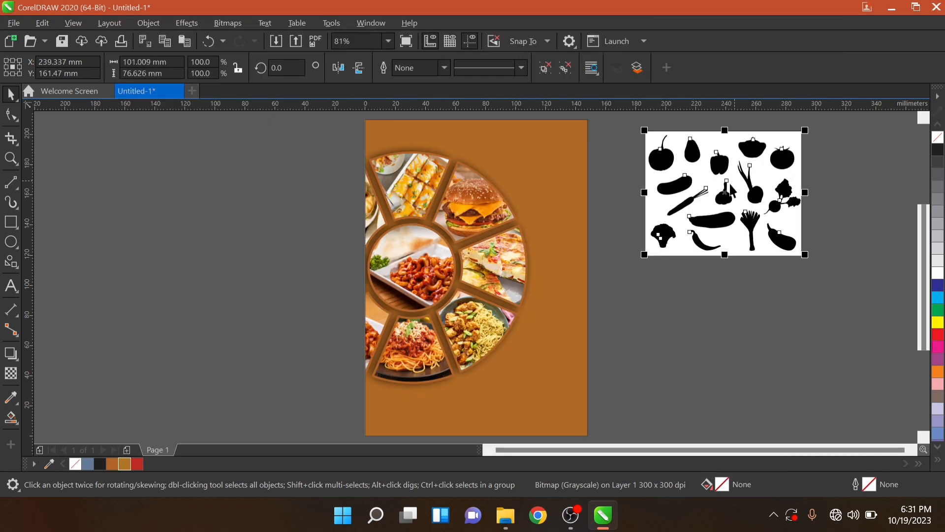
# Step: Move the traced silhouettes clear of the original bitmap, delete the bitmap and return the traced group to the page's right side
pyautogui.moveTo(732, 190)
pyautogui.mouseDown()
pyautogui.moveTo(221, 204)
pyautogui.moveTo(219, 191)
pyautogui.mouseUp()
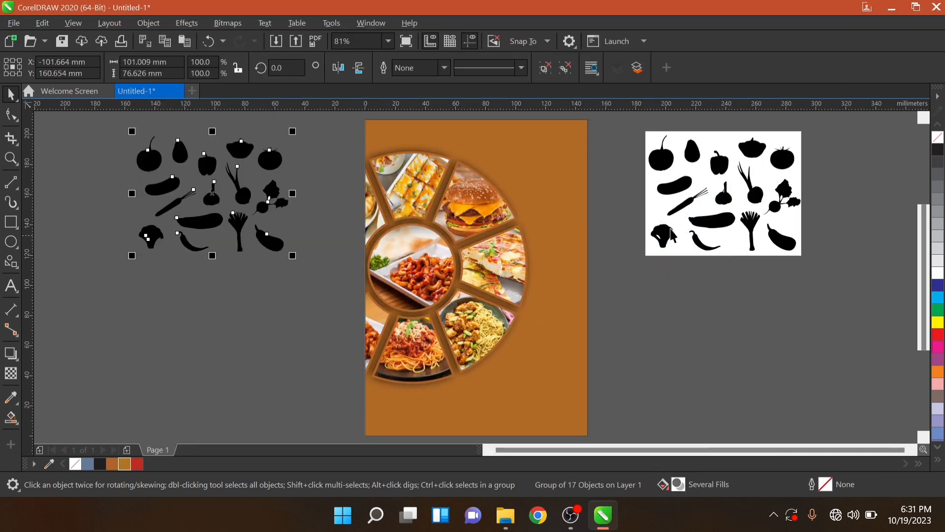
pyautogui.click(683, 211)
pyautogui.press('Delete')
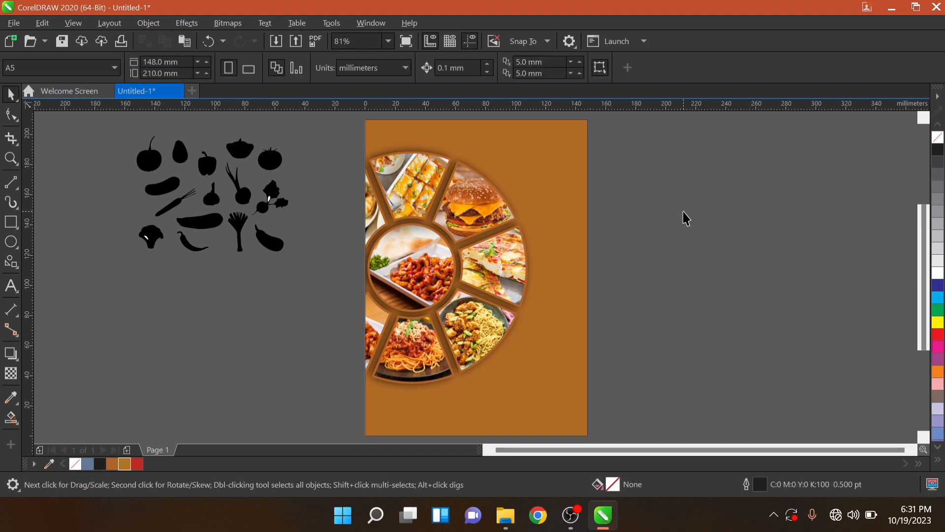
pyautogui.moveTo(272, 191); pyautogui.dragTo(786, 221)
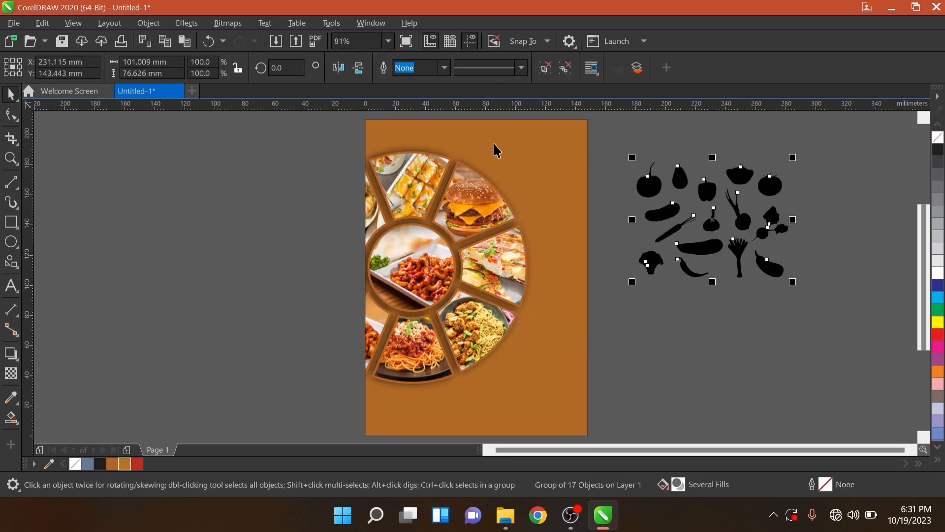
# Step: Ungroup the traced silhouettes and delete the two white scraps on the broccoli and the beetroot
pyautogui.click(566, 69)
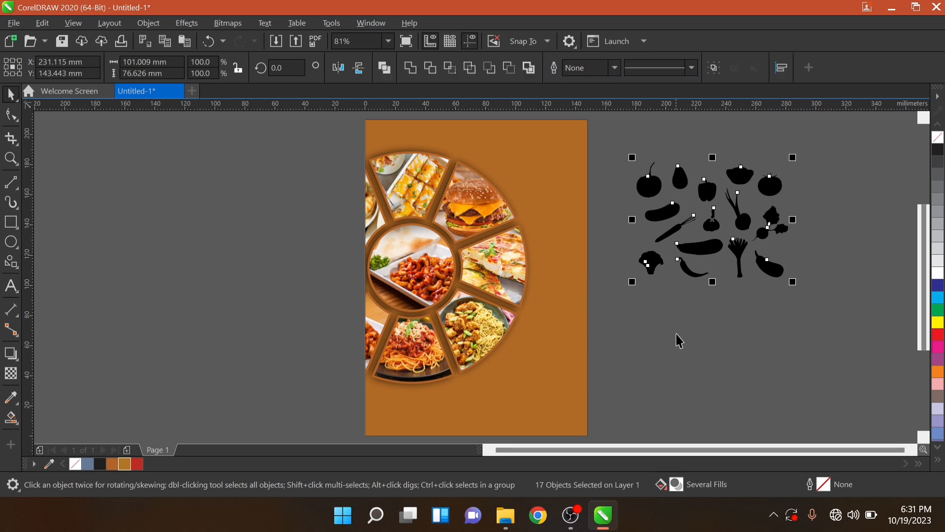
pyautogui.click(649, 275)
pyautogui.click(651, 266)
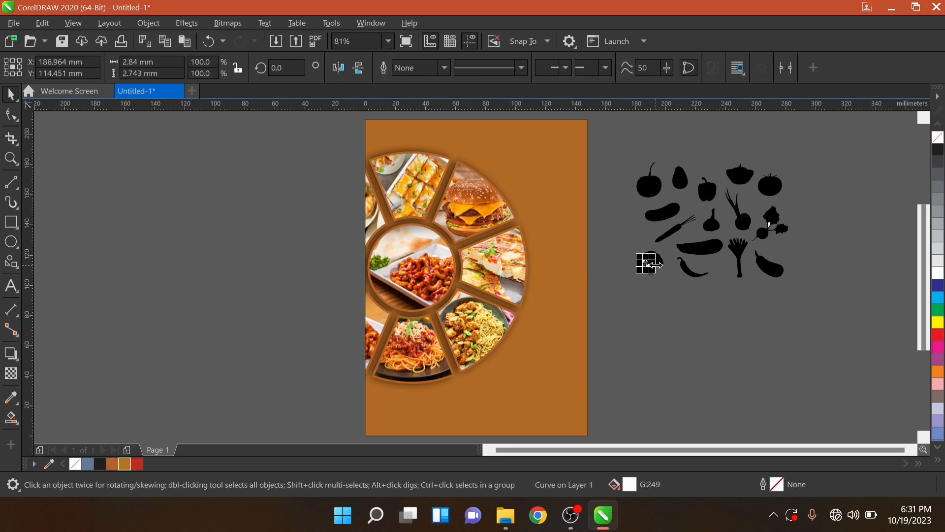
pyautogui.press('Delete')
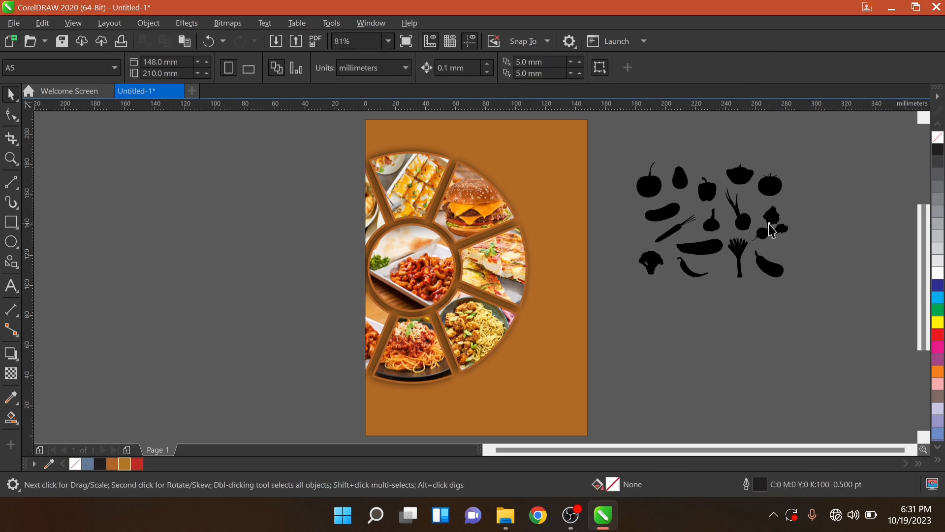
pyautogui.click(769, 225)
pyautogui.press('Delete')
# Step: Fill all the vegetable silhouettes with the golden brown swatch, C22 M53 Y100 K14
pyautogui.click(654, 193)
pyautogui.moveTo(858, 148); pyautogui.dragTo(561, 363)
pyautogui.click(123, 468)
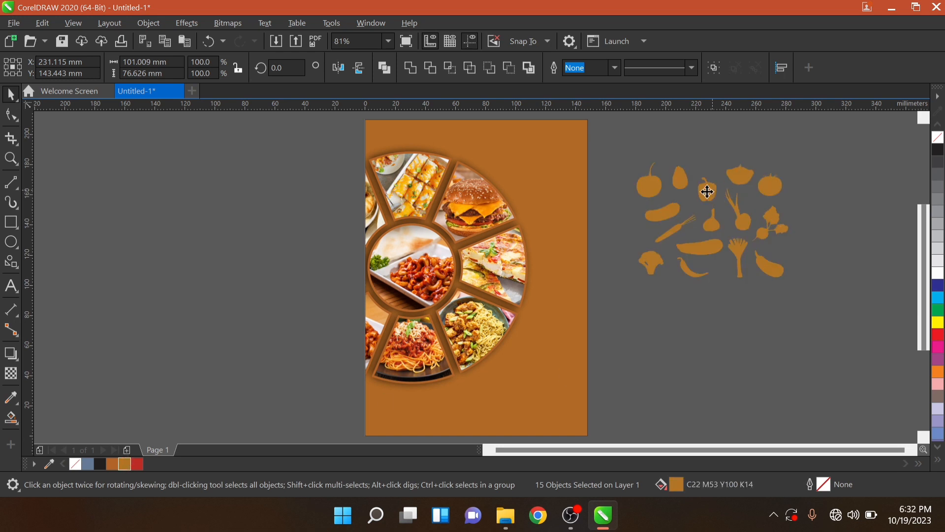
pyautogui.moveTo(712, 191); pyautogui.dragTo(619, 181)
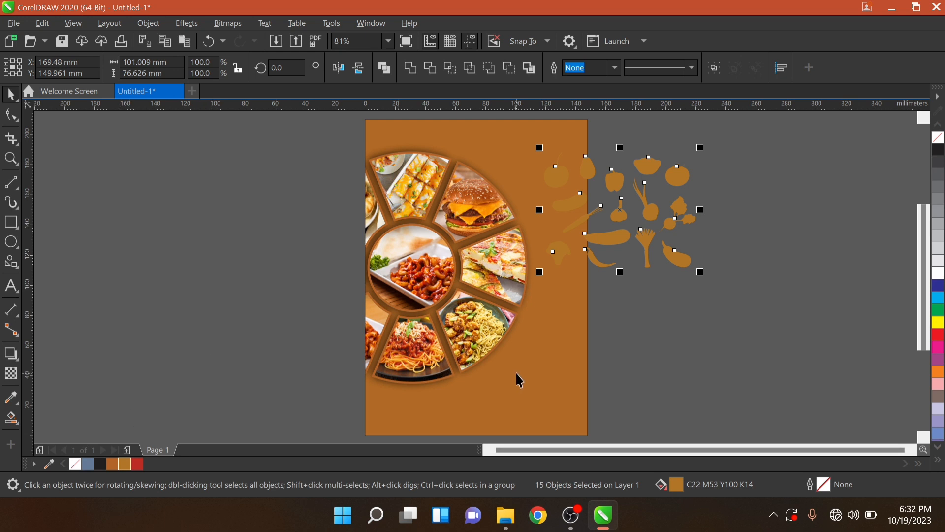
pyautogui.hotkey('ctrl', 'z')
# Step: Shift the page rectangle's fill slightly towards the orange-brown swatch, to C24 M63 Y100 K12
pyautogui.click(691, 389)
pyautogui.click(583, 361)
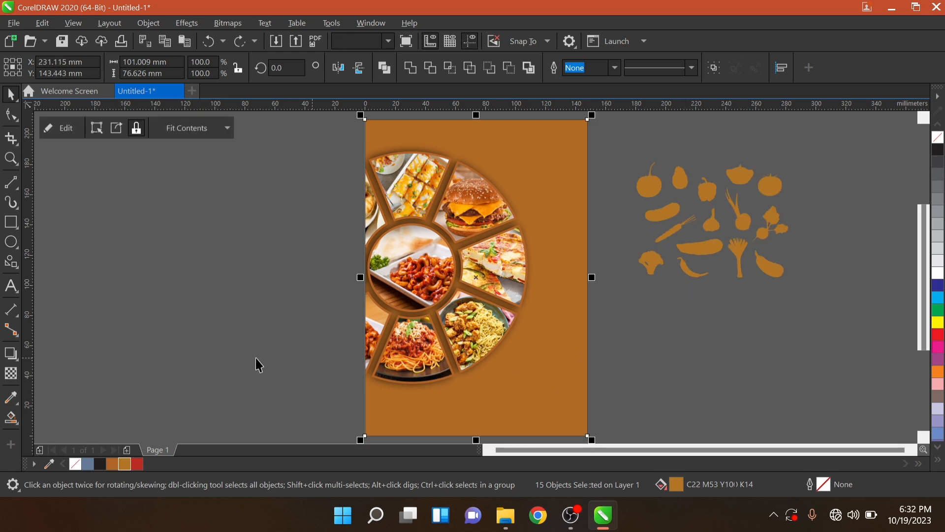
pyautogui.click(111, 462)
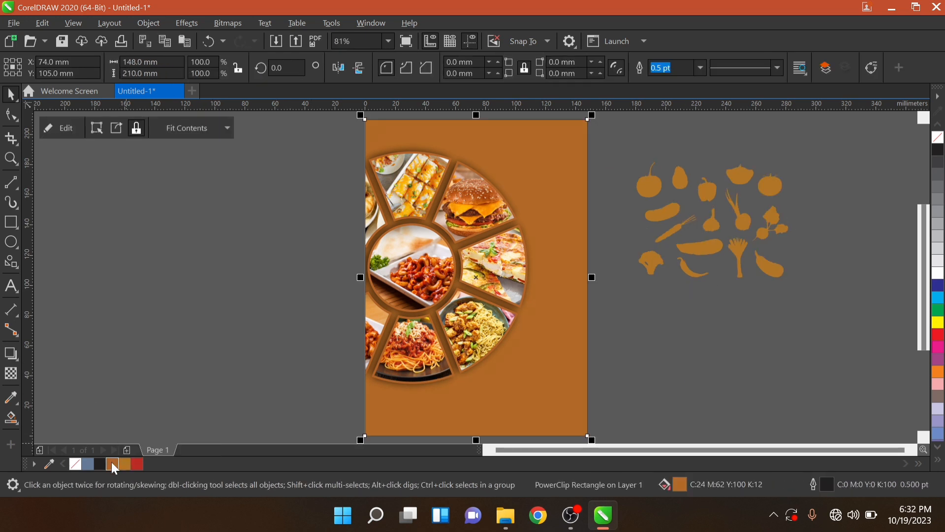
# Step: Move the silhouettes partly over the page's right edge and tint them towards red, to C19 M73 Y100 K12
pyautogui.click(787, 227)
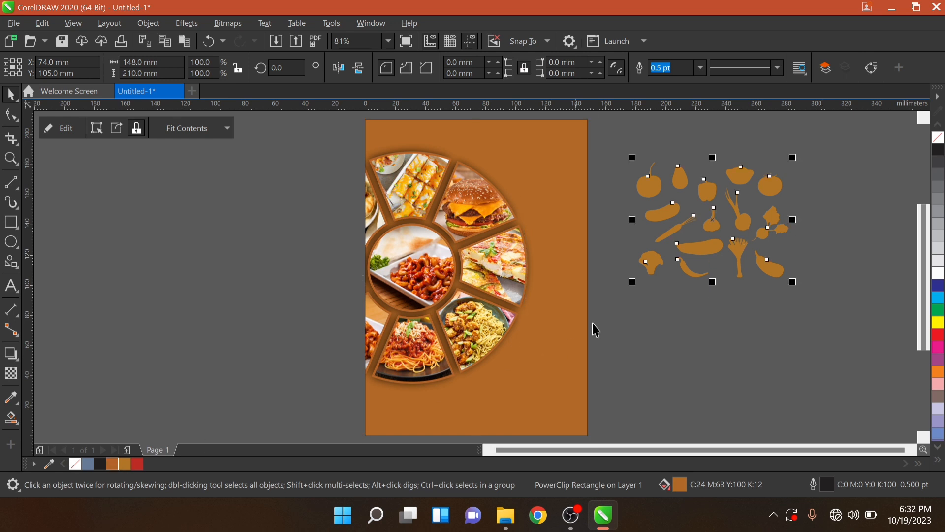
pyautogui.moveTo(651, 188); pyautogui.dragTo(559, 171)
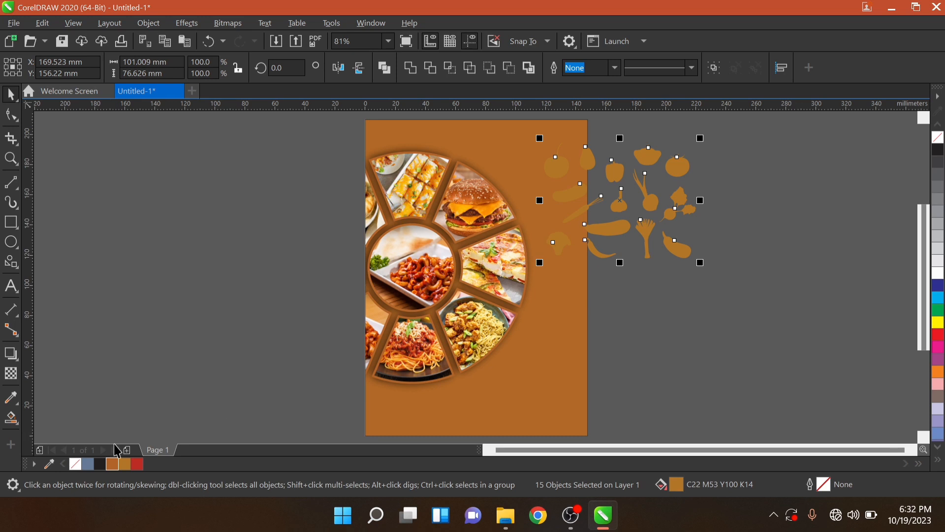
pyautogui.click(123, 468)
pyautogui.keyDown('ctrl'); pyautogui.click(138, 464); pyautogui.keyUp('ctrl')
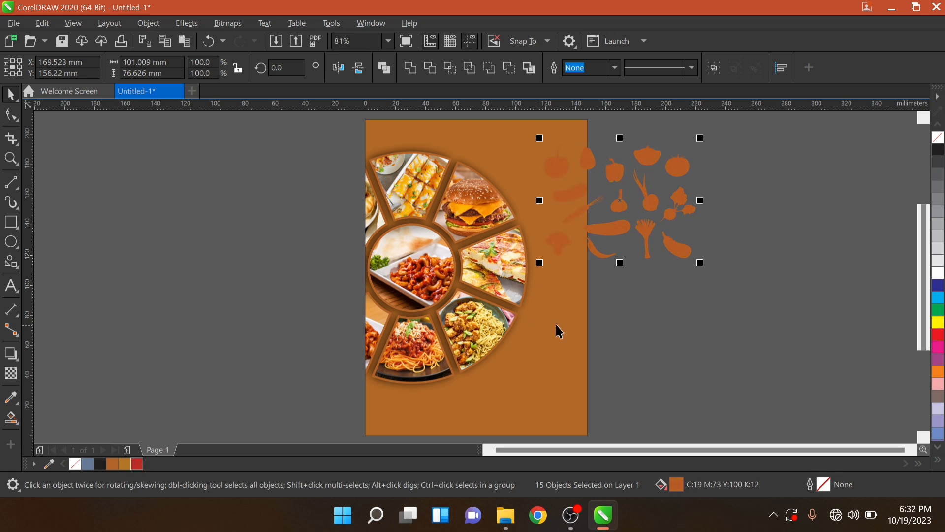
# Step: Keep the silhouettes beside the page and place the round long-stemmed one, scaled down, near the page's upper edge
pyautogui.click(707, 327)
pyautogui.moveTo(739, 144); pyautogui.dragTo(540, 270)
pyautogui.moveTo(589, 170); pyautogui.dragTo(530, 154)
pyautogui.click(675, 161)
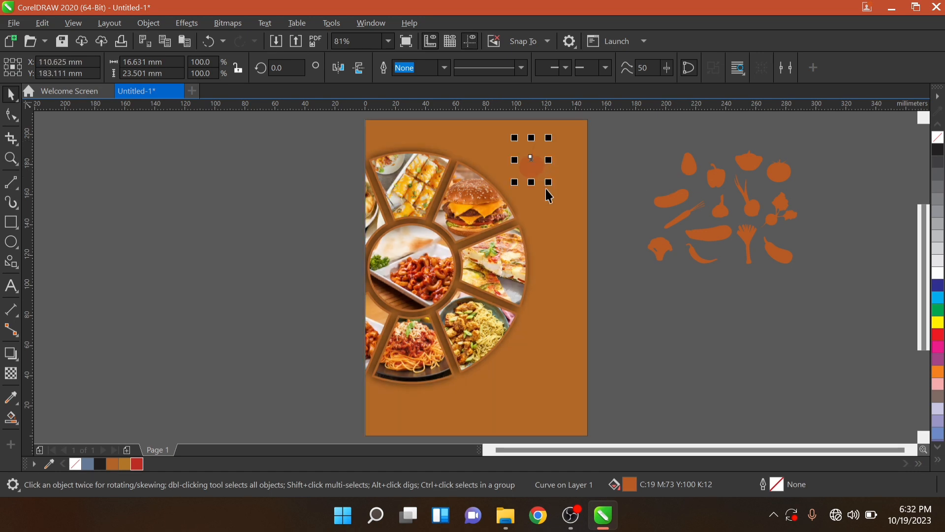
pyautogui.moveTo(552, 186); pyautogui.dragTo(530, 164)
pyautogui.moveTo(413, 149)
pyautogui.mouseDown()
pyautogui.moveTo(374, 124)
pyautogui.moveTo(386, 144)
pyautogui.moveTo(416, 131)
pyautogui.moveTo(424, 162)
pyautogui.moveTo(407, 140)
pyautogui.mouseUp()
pyautogui.click(437, 161)
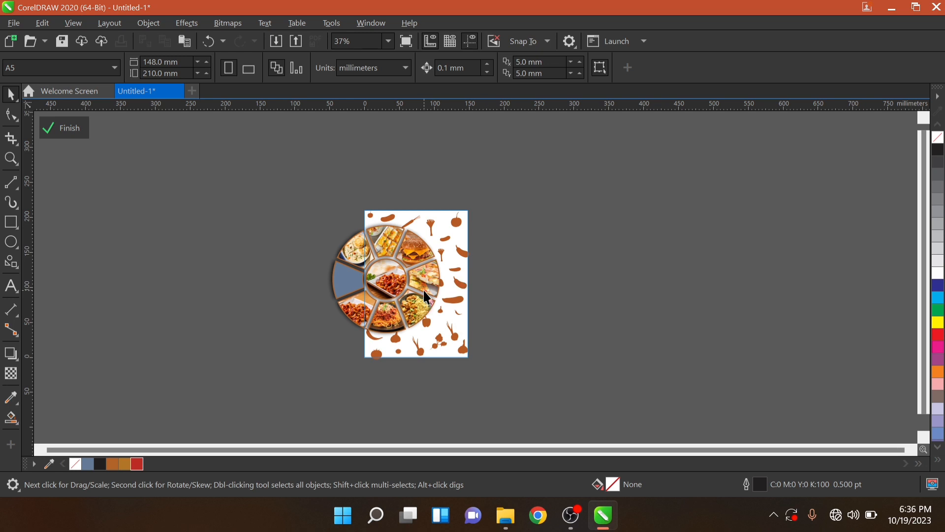
# Step: Finish editing the PowerClip contents with the vegetable silhouettes scattered across the page background
pyautogui.click(57, 133)
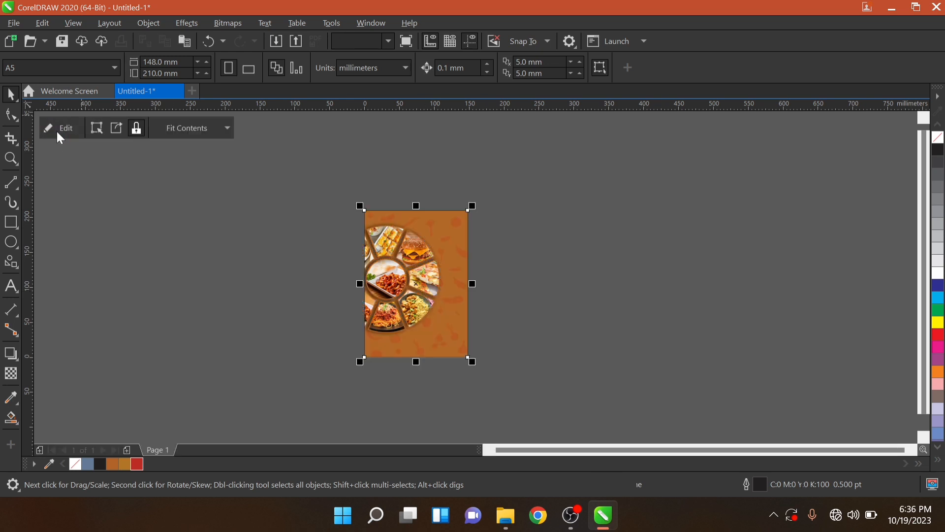
pyautogui.click(351, 297)
pyautogui.hotkey('shift', 'F4')
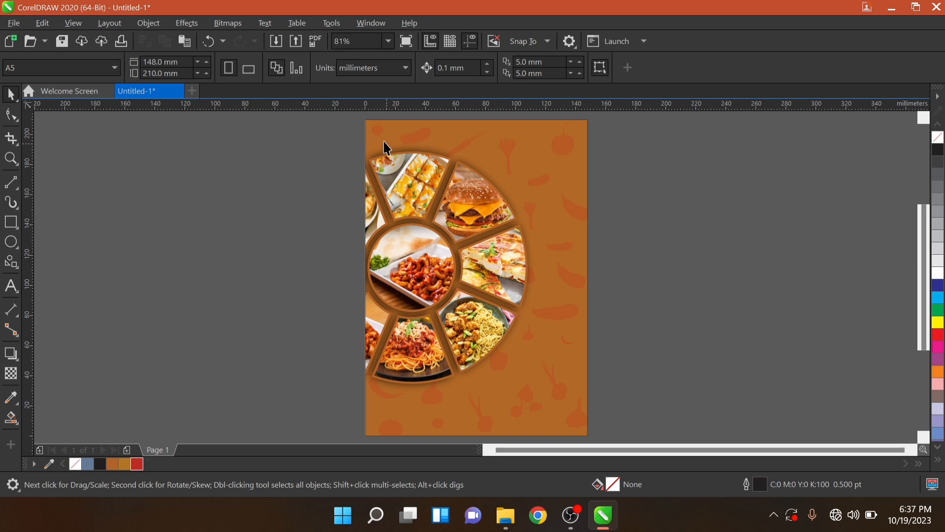
# Step: Bring the Chef logo and social media icons images in beside the page and enlarge the logo to 170%
pyautogui.click(510, 510)
pyautogui.moveTo(393, 148); pyautogui.dragTo(188, 198)
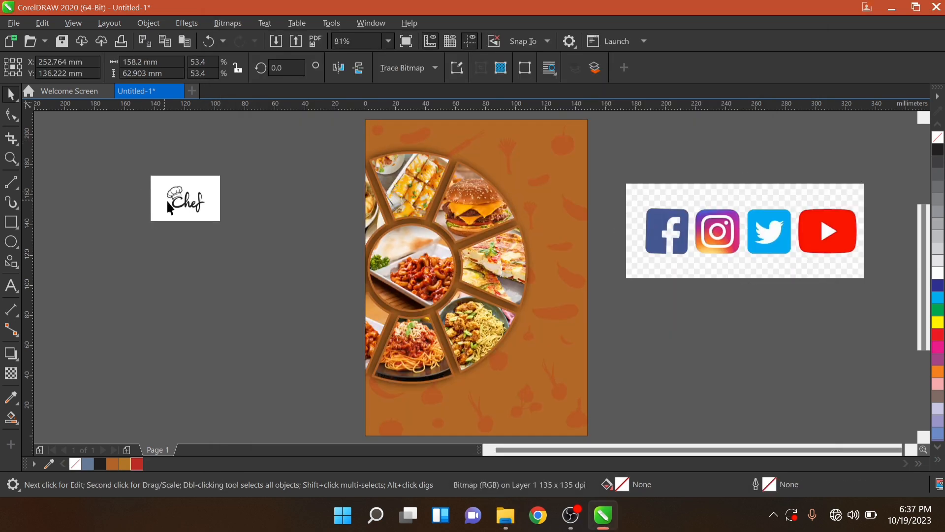
pyautogui.moveTo(220, 221); pyautogui.dragTo(277, 281)
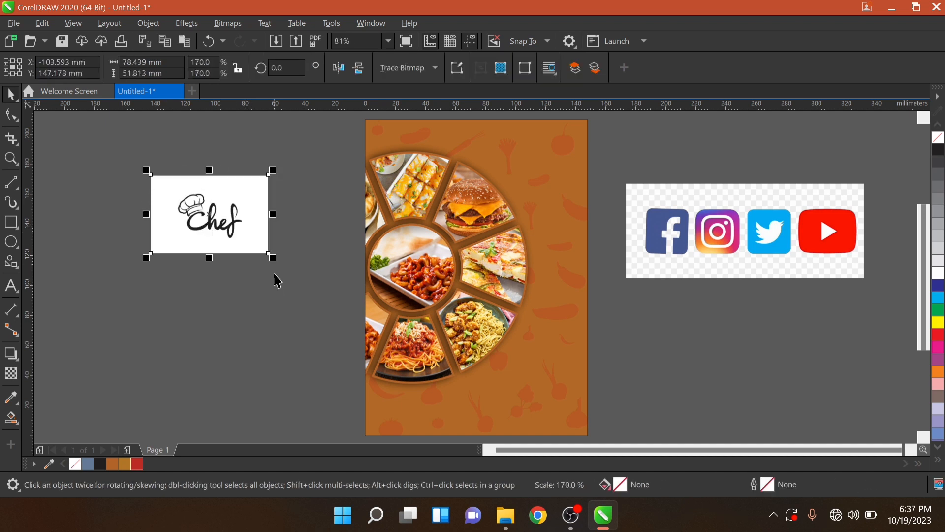
# Step: Trace the Chef logo with the Detailed Logo outline trace and move the traced copy below the original bitmap
pyautogui.click(411, 68)
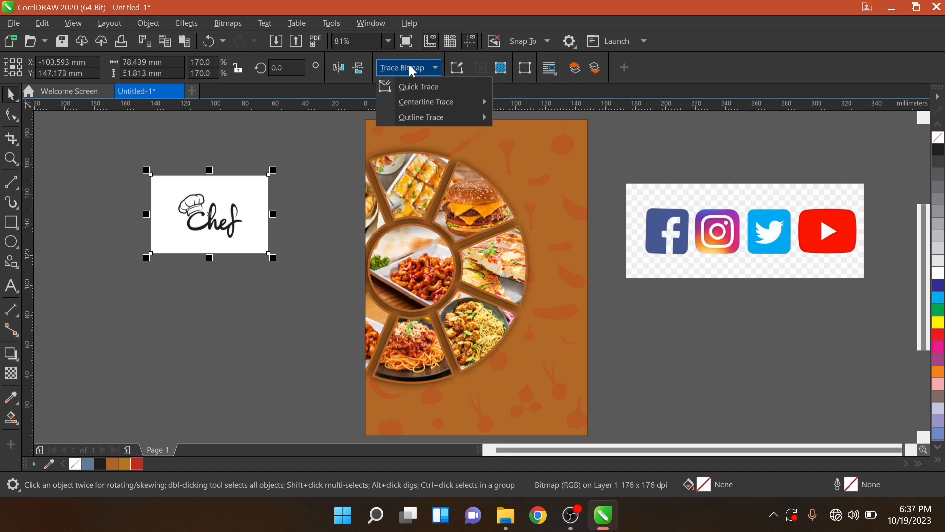
pyautogui.moveTo(422, 117)
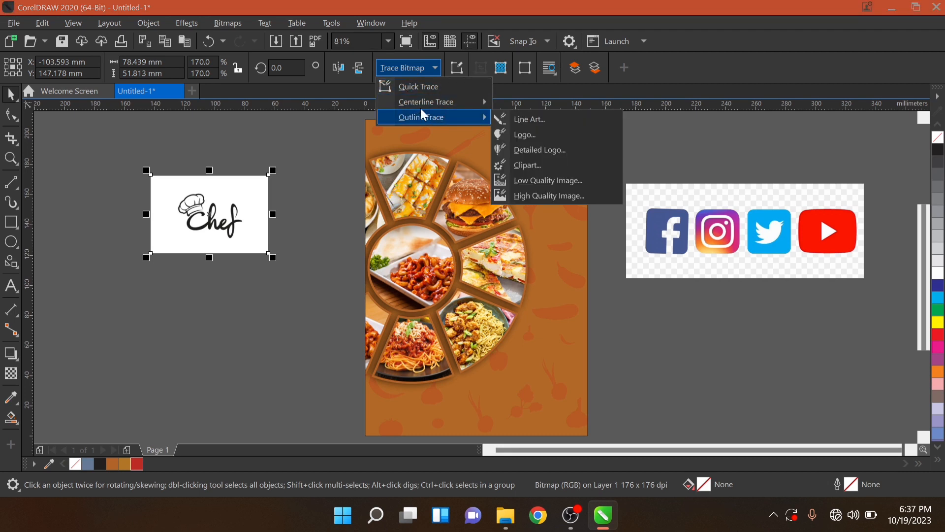
pyautogui.click(528, 152)
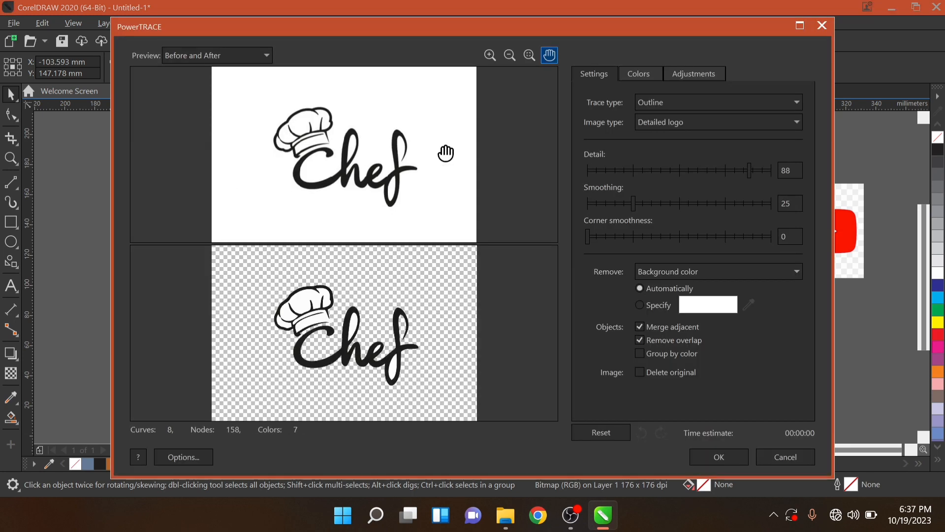
pyautogui.click(690, 456)
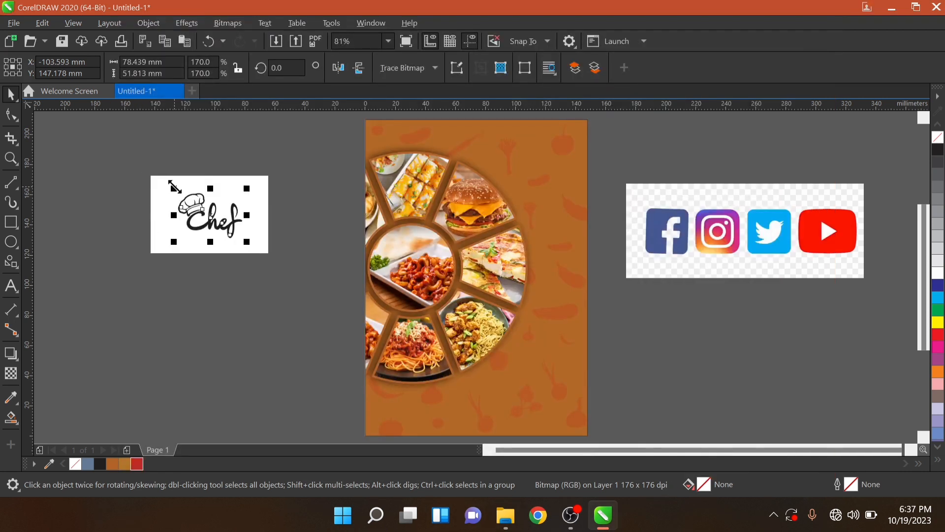
pyautogui.moveTo(201, 222); pyautogui.dragTo(221, 286)
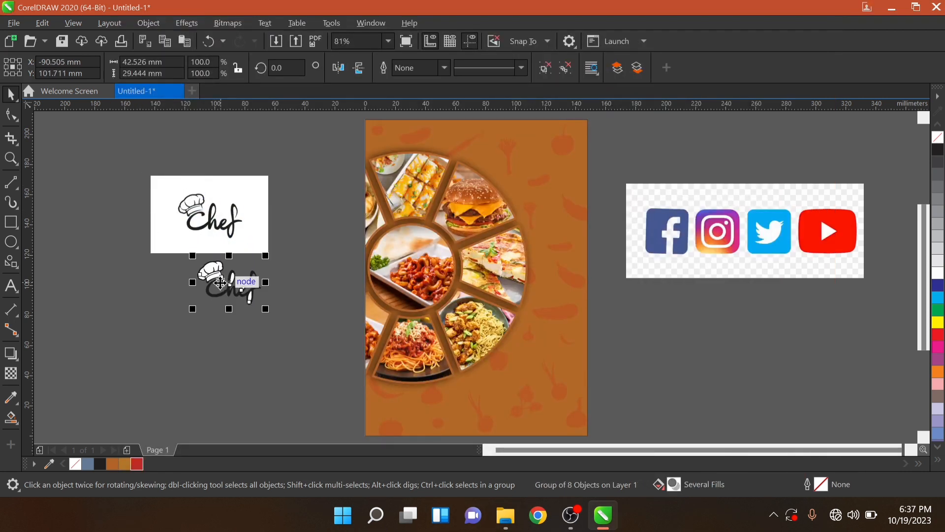
# Step: Ungroup the traced Chef logo and delete the white fills inside the chef's hat
pyautogui.click(545, 71)
pyautogui.click(230, 263)
pyautogui.scroll(2, 209, 277)
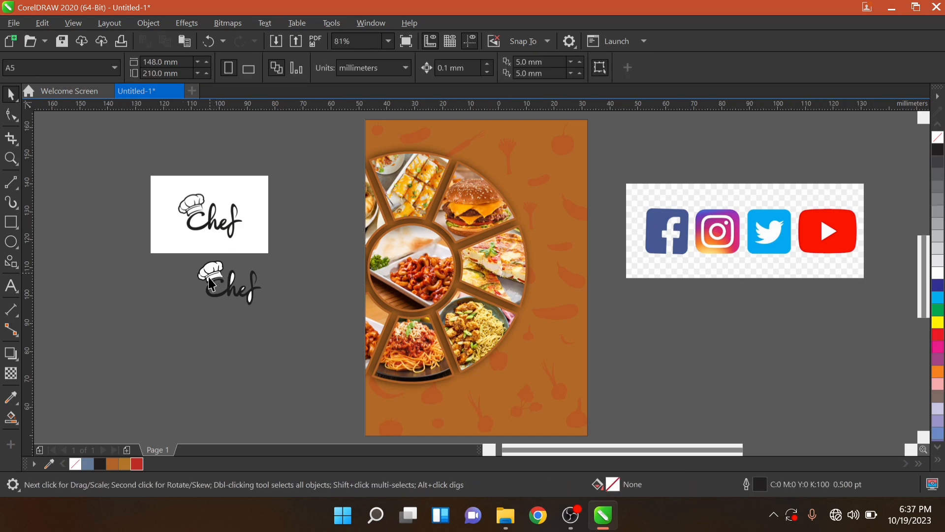
pyautogui.scroll(5, 211, 283)
pyautogui.click(219, 232)
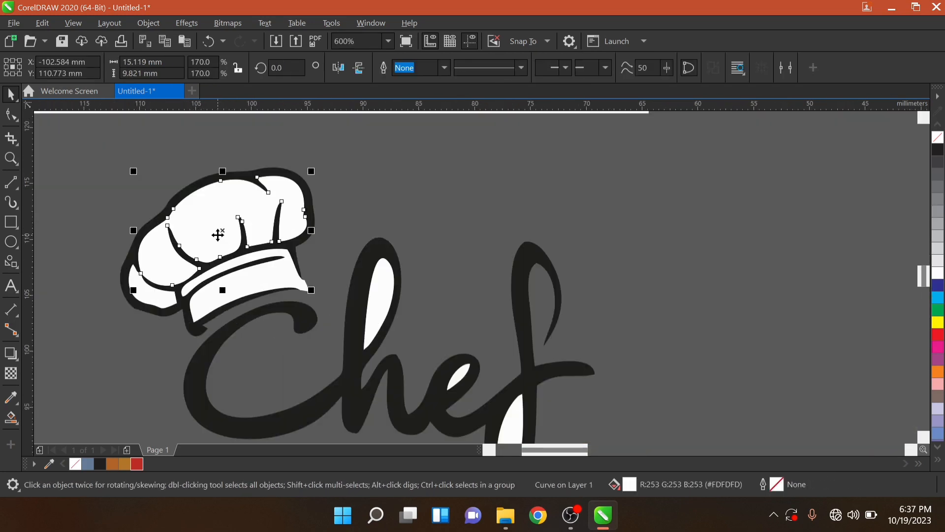
pyautogui.press('Delete')
pyautogui.click(276, 282)
pyautogui.press('Delete')
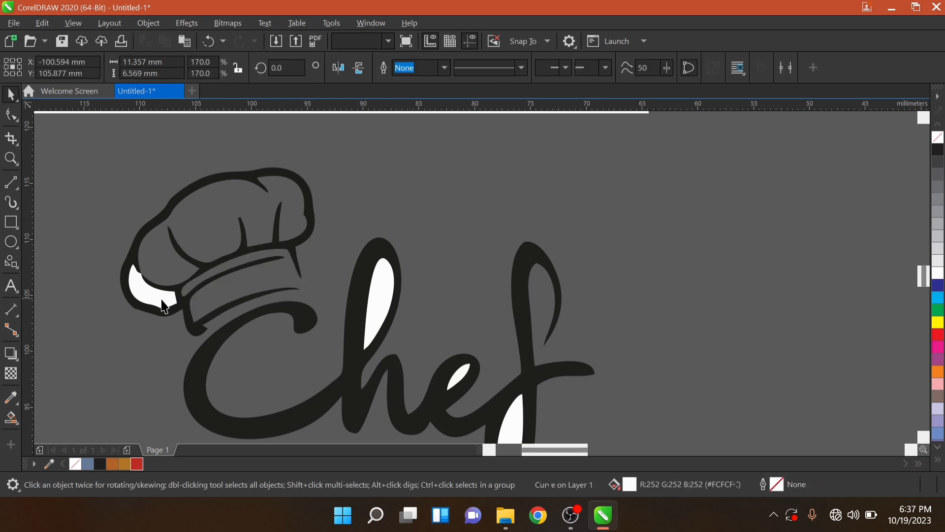
pyautogui.click(164, 307)
pyautogui.press('Delete')
# Step: Delete the white fills inside the letters h, e and f of the traced logo
pyautogui.click(370, 293)
pyautogui.press('Delete')
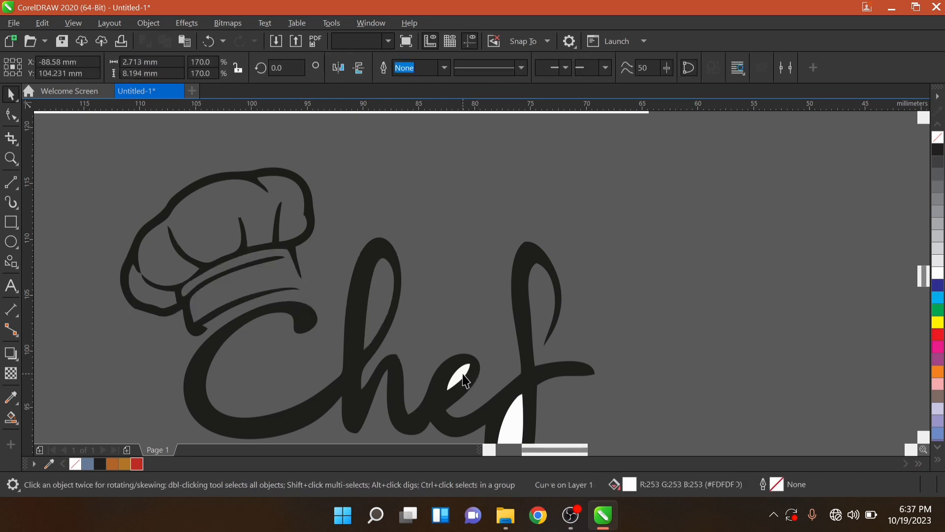
pyautogui.press('Delete')
pyautogui.click(513, 426)
pyautogui.press('Delete')
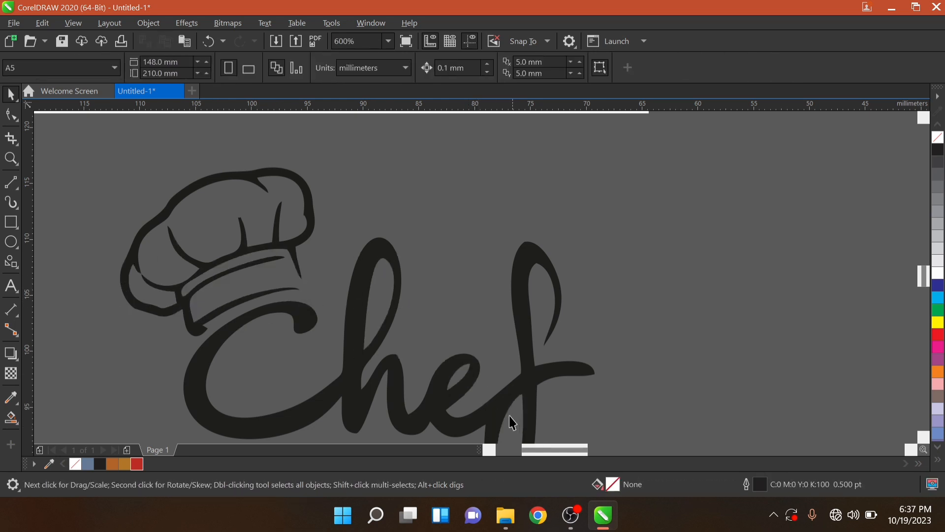
# Step: Fill the traced chef's hat with white and the Chef lettering with the red used in the document
pyautogui.scroll(-2, 407, 292)
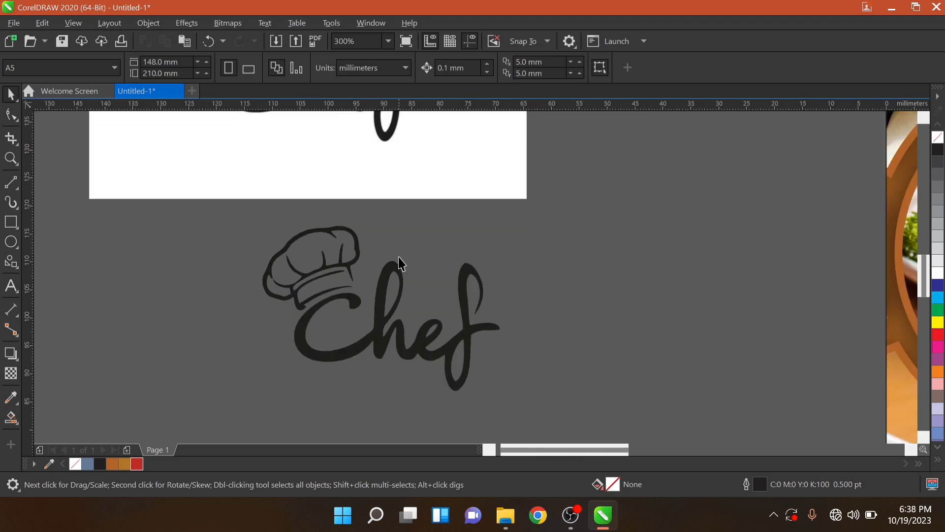
pyautogui.click(359, 254)
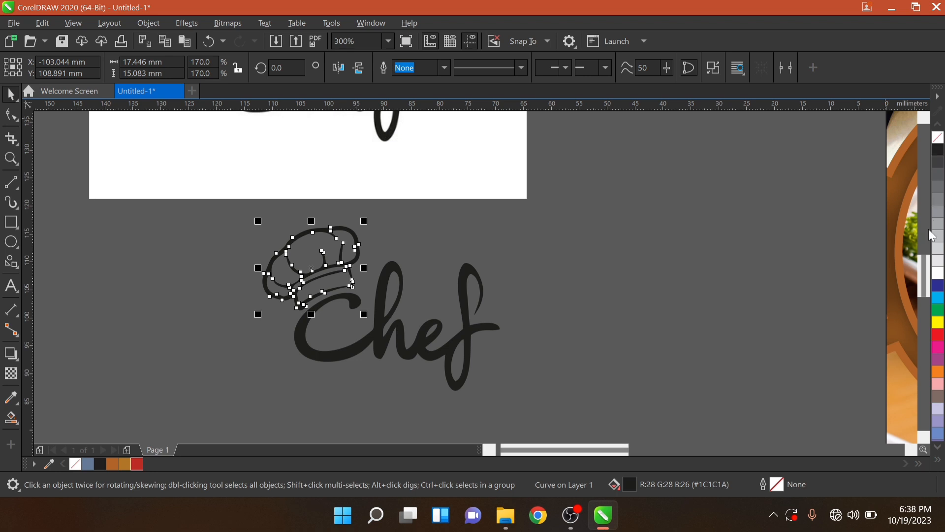
pyautogui.click(938, 274)
pyautogui.click(447, 295)
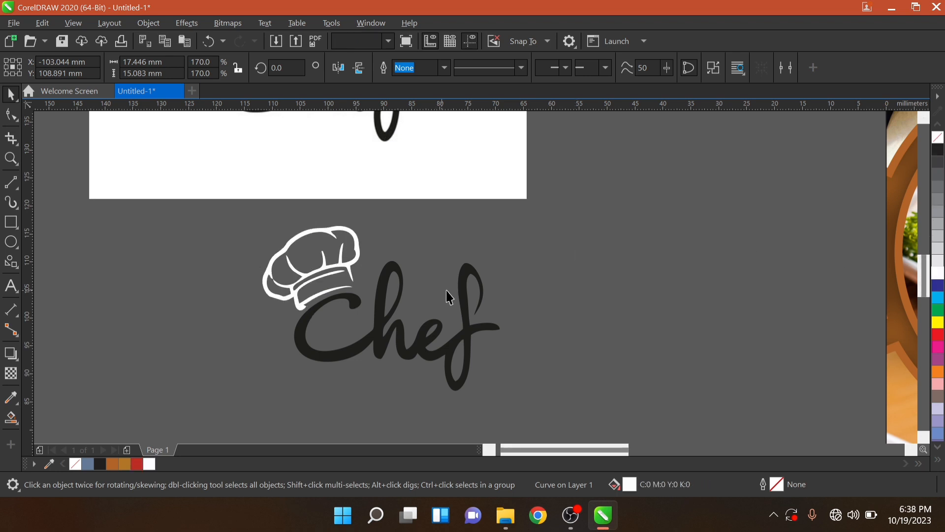
pyautogui.click(469, 305)
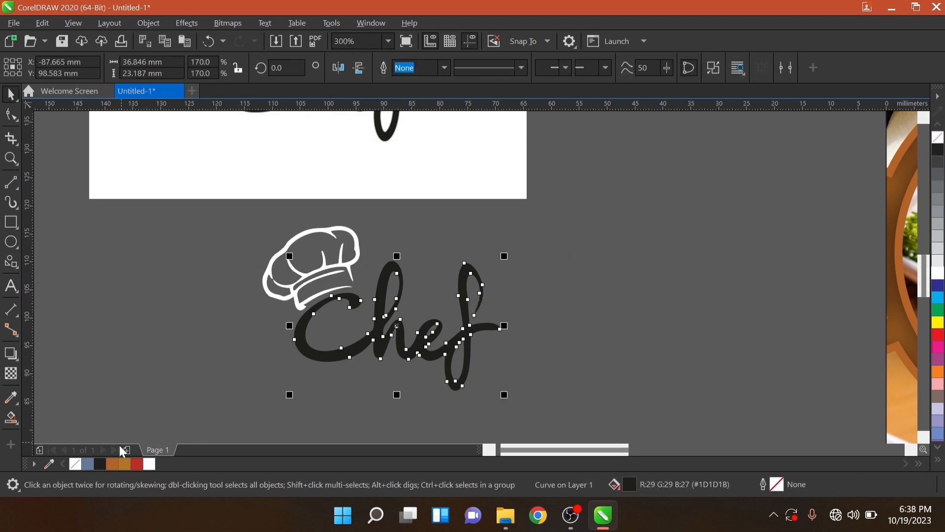
pyautogui.click(136, 465)
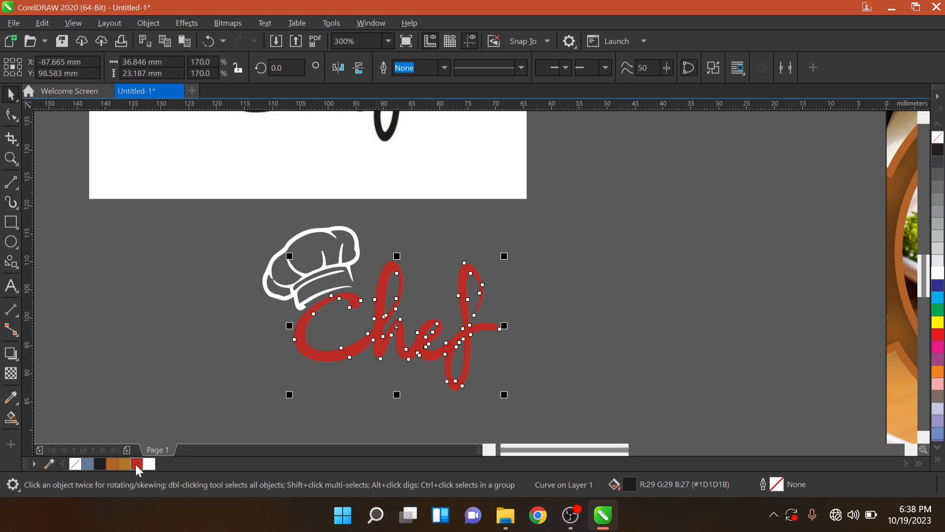
# Step: Group the white hat with the red Chef lettering and move the logo onto the upper-right area of the page
pyautogui.scroll(-4, 663, 260)
pyautogui.moveTo(666, 239); pyautogui.dragTo(517, 311)
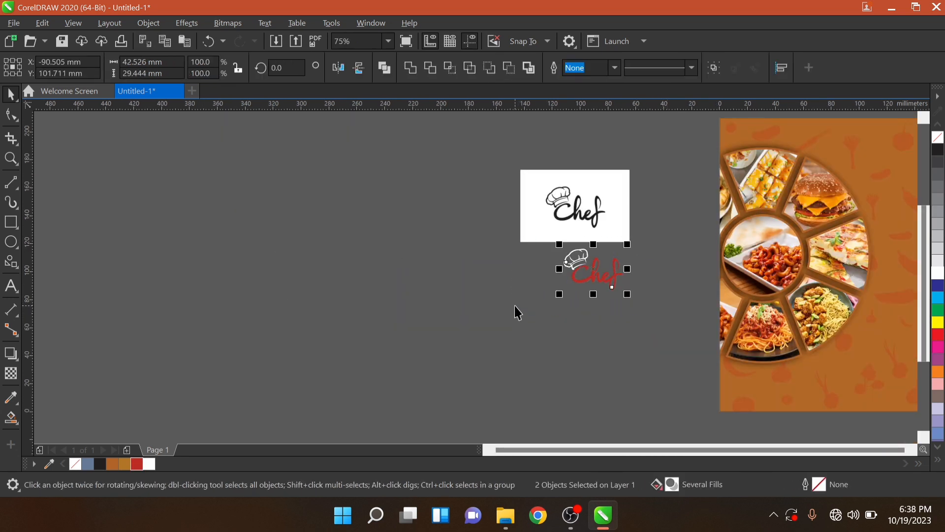
pyautogui.hotkey('ctrl', 'g')
pyautogui.moveTo(596, 266); pyautogui.dragTo(841, 178)
# Step: Scale the Chef logo down to about 47%, roughly 20 mm wide, and position it near the page's upper-right corner
pyautogui.scroll(4, 841, 178)
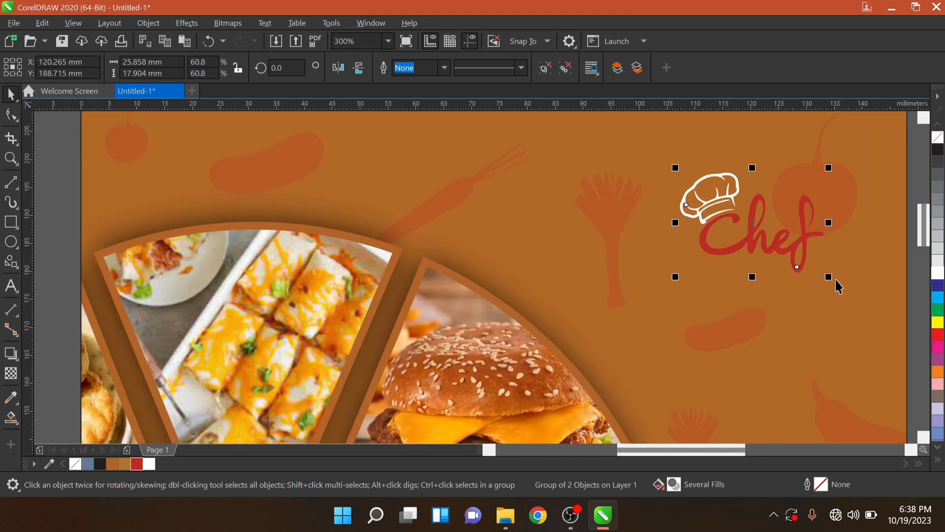
pyautogui.moveTo(832, 280); pyautogui.dragTo(812, 265)
pyautogui.scroll(-2, 731, 119)
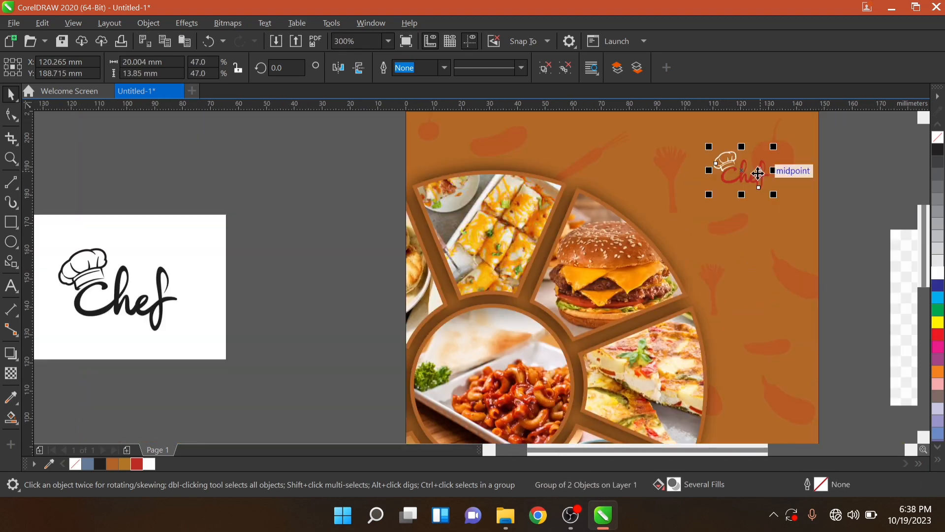
pyautogui.moveTo(758, 174); pyautogui.dragTo(788, 136)
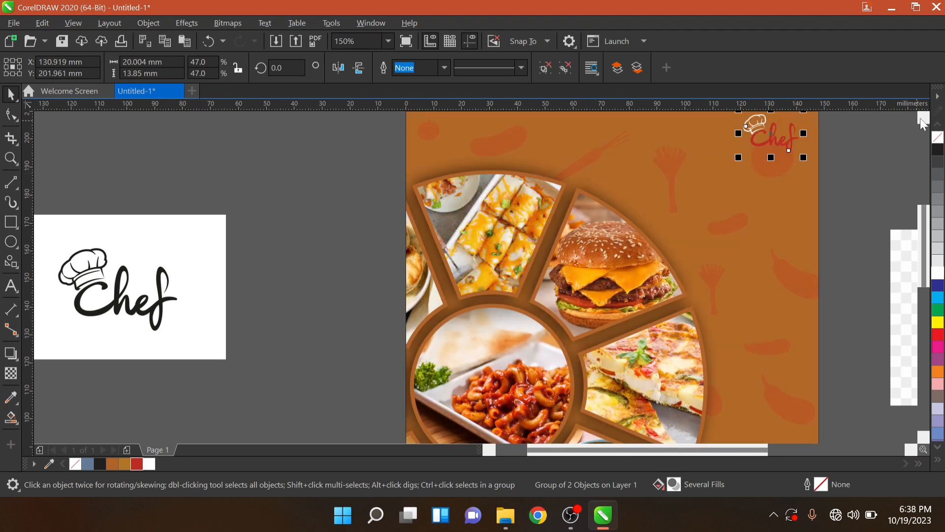
pyautogui.scroll(2, 920, 118)
pyautogui.moveTo(781, 201); pyautogui.dragTo(762, 230)
pyautogui.click(846, 191)
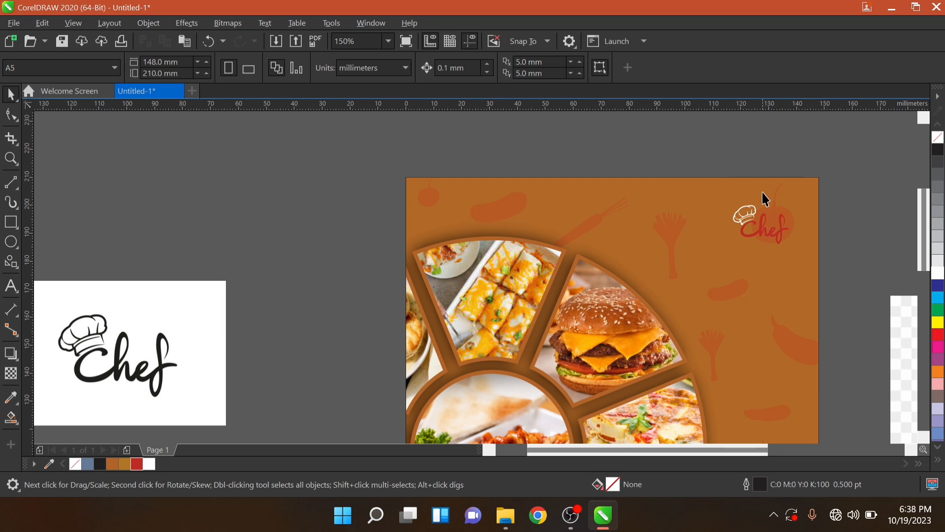
pyautogui.click(784, 237)
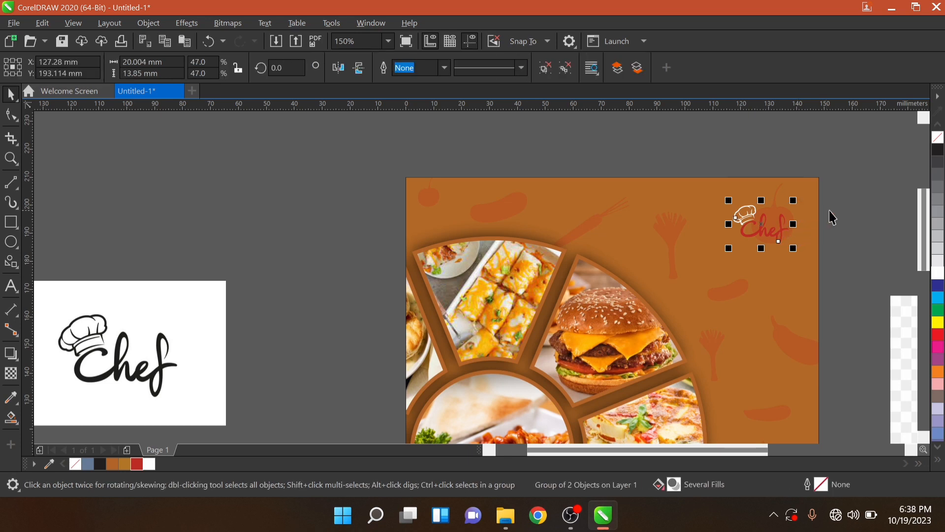
pyautogui.click(829, 211)
pyautogui.click(780, 235)
pyautogui.moveTo(794, 249); pyautogui.dragTo(794, 254)
pyautogui.click(818, 199)
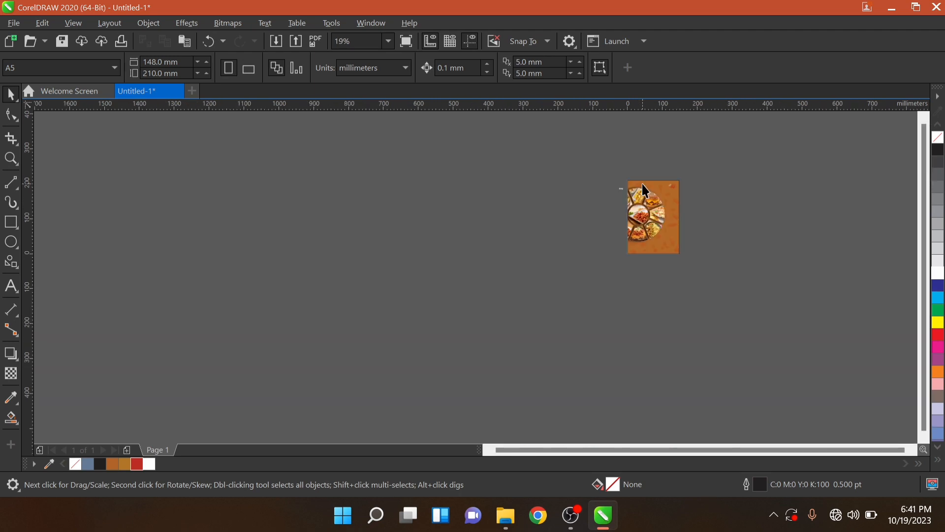
# Step: Move the three social media icons onto the page above the wheel and add a horizontal guideline at about 200 mm along their tops
pyautogui.scroll(4, 642, 185)
pyautogui.scroll(3, 637, 189)
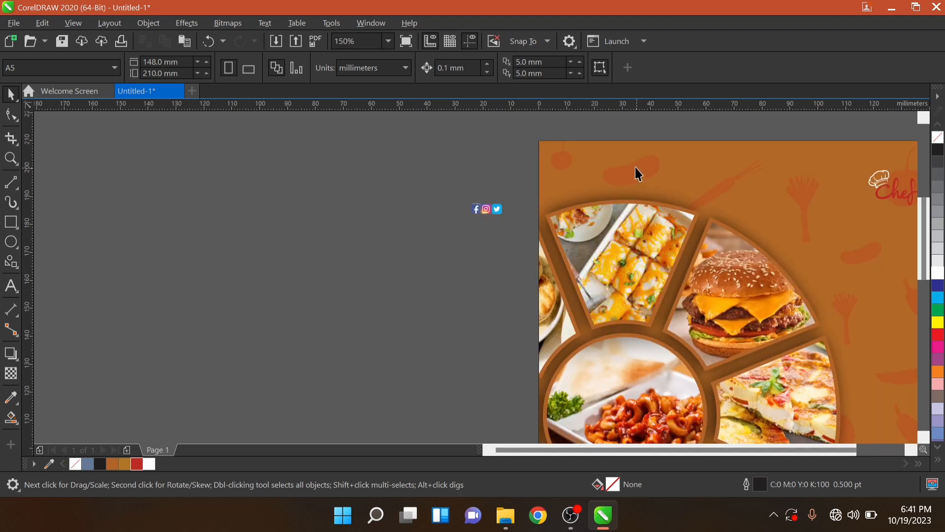
pyautogui.moveTo(437, 176); pyautogui.dragTo(611, 183)
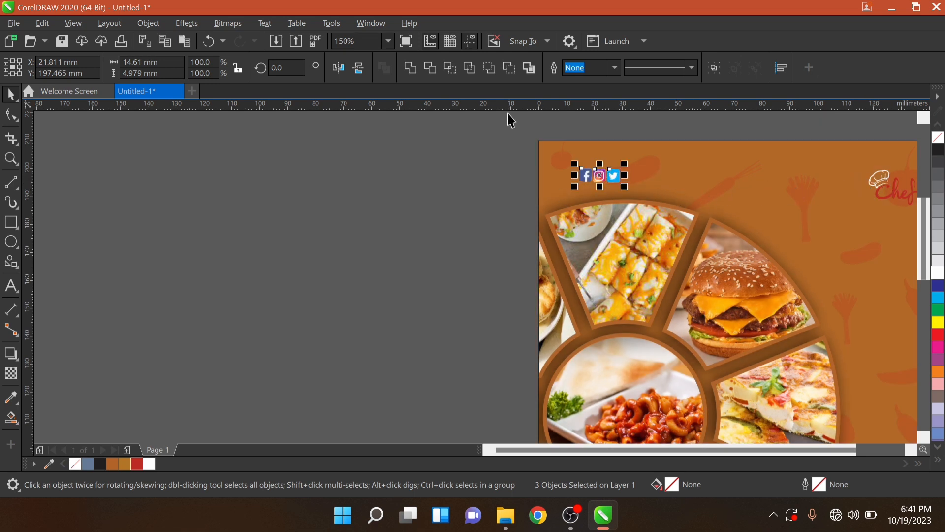
pyautogui.moveTo(517, 102); pyautogui.dragTo(532, 169)
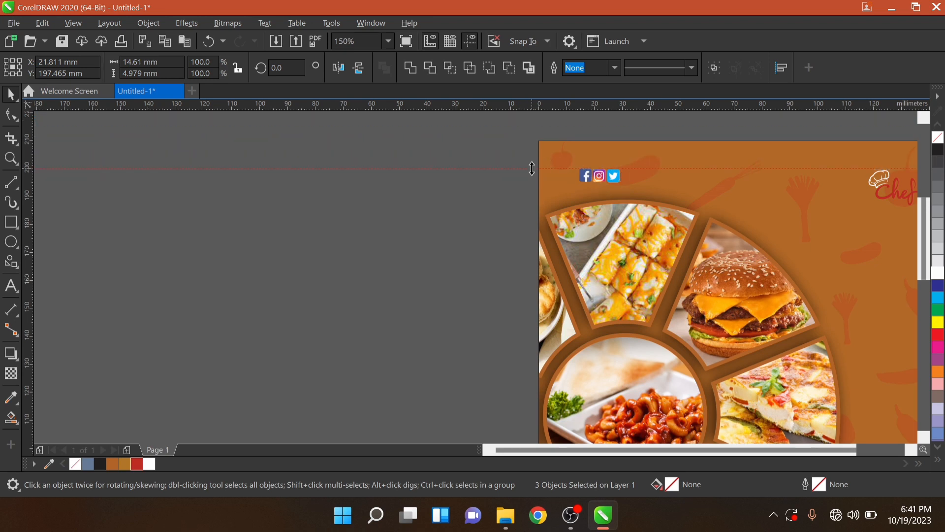
pyautogui.click(61, 154)
# Step: Add the artistic text "Mr Chef" by the social media icons in Arial 24 pt
pyautogui.click(11, 286)
pyautogui.click(568, 193)
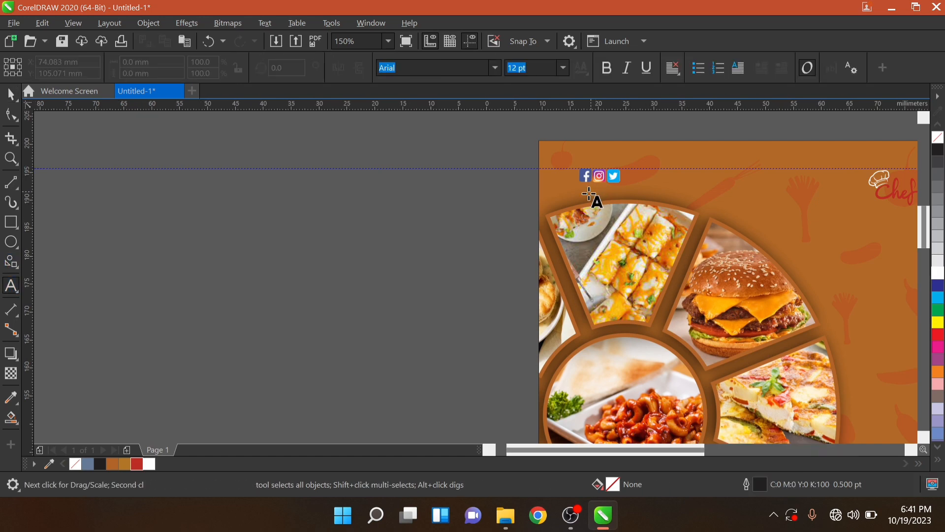
pyautogui.scroll(4, 586, 194)
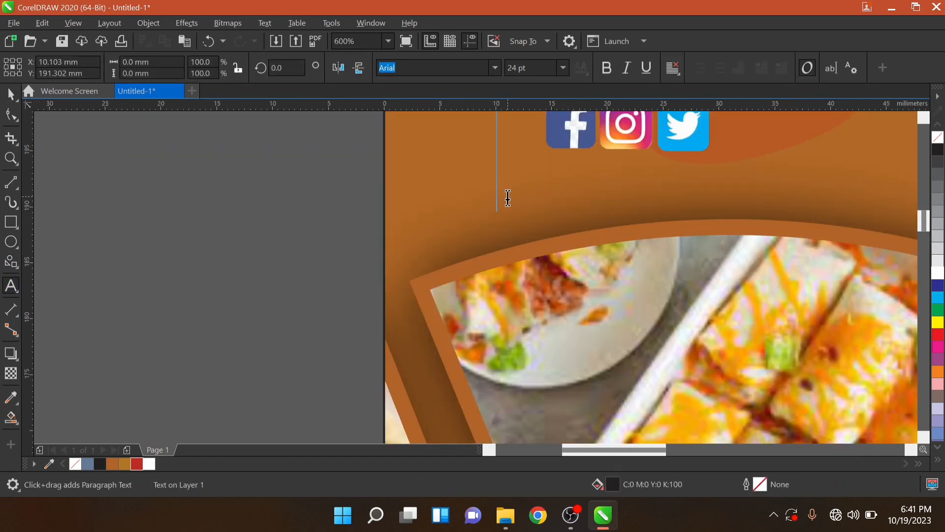
pyautogui.write('Chef')
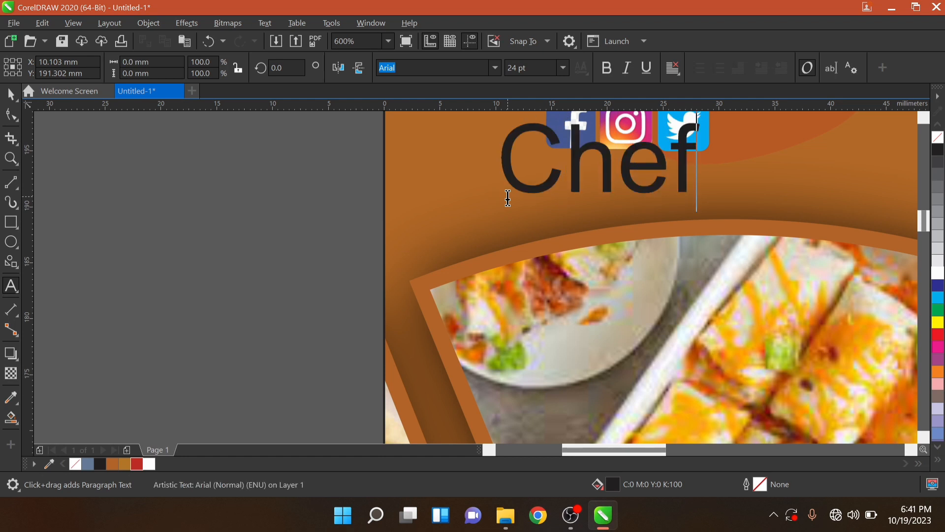
pyautogui.click(504, 165)
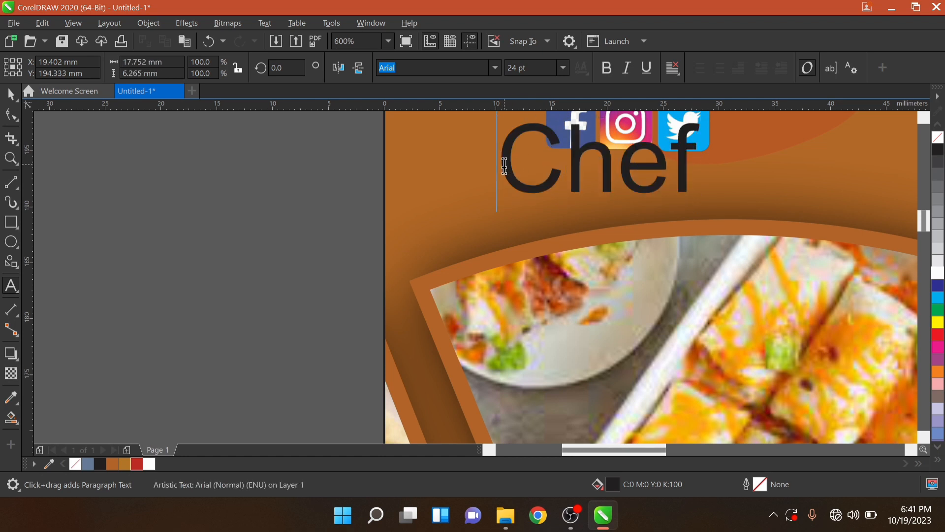
pyautogui.write('M')
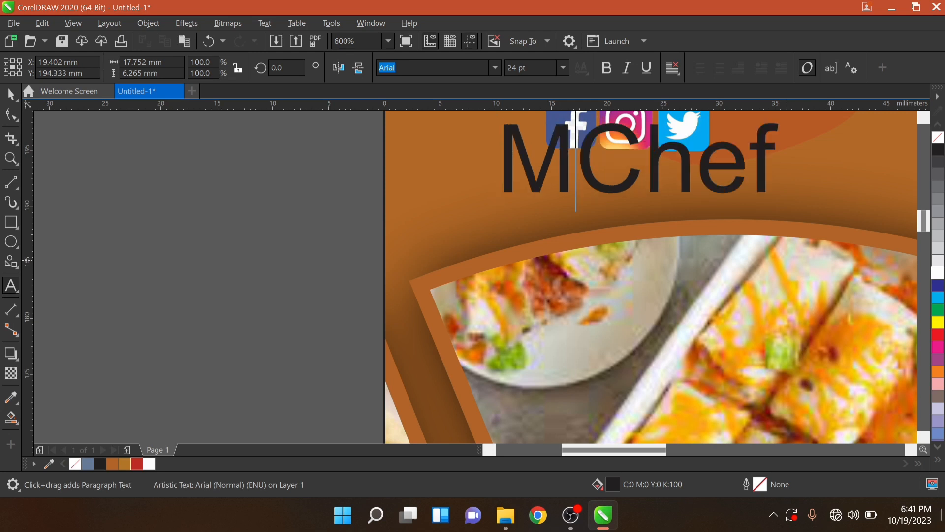
pyautogui.write('r')
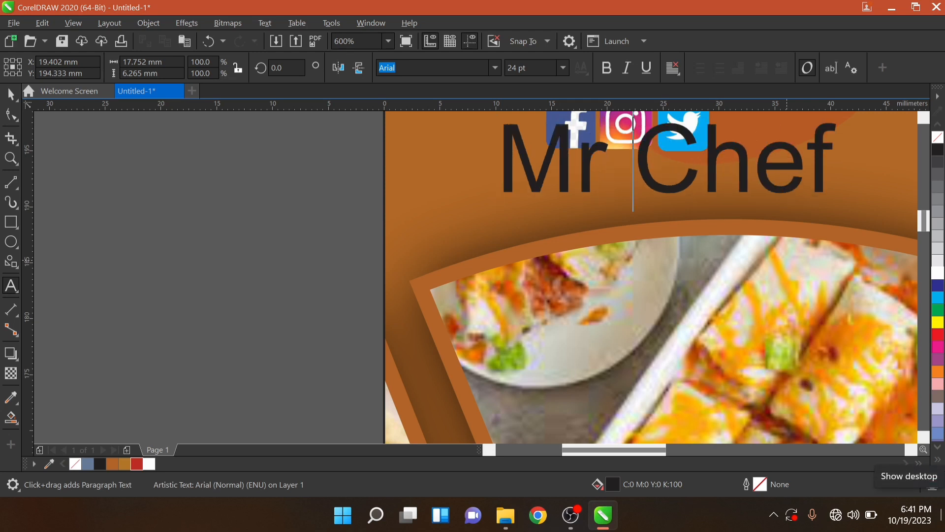
pyautogui.hotkey('ctrl', 'space')
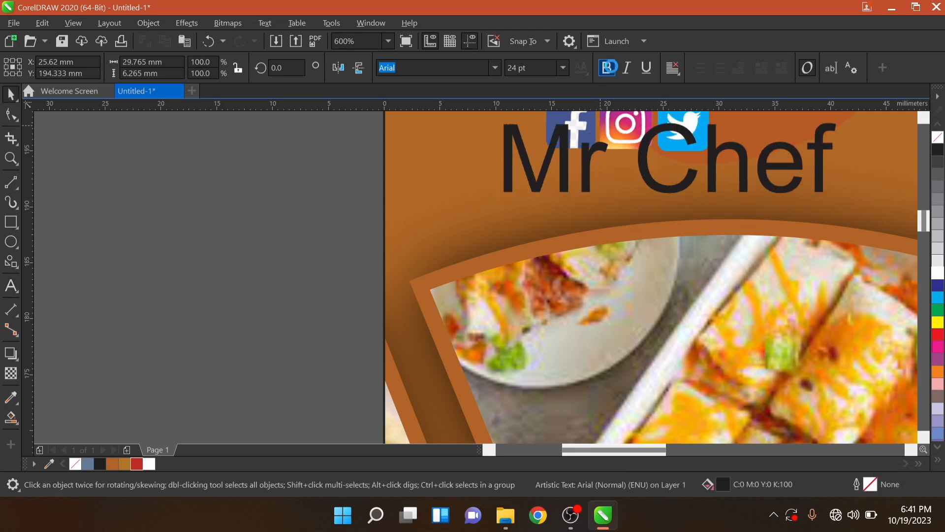
# Step: Make the "Mr Chef" text bold and white, shrink it to about 8 pt and place it just below the social media icons
pyautogui.click(608, 66)
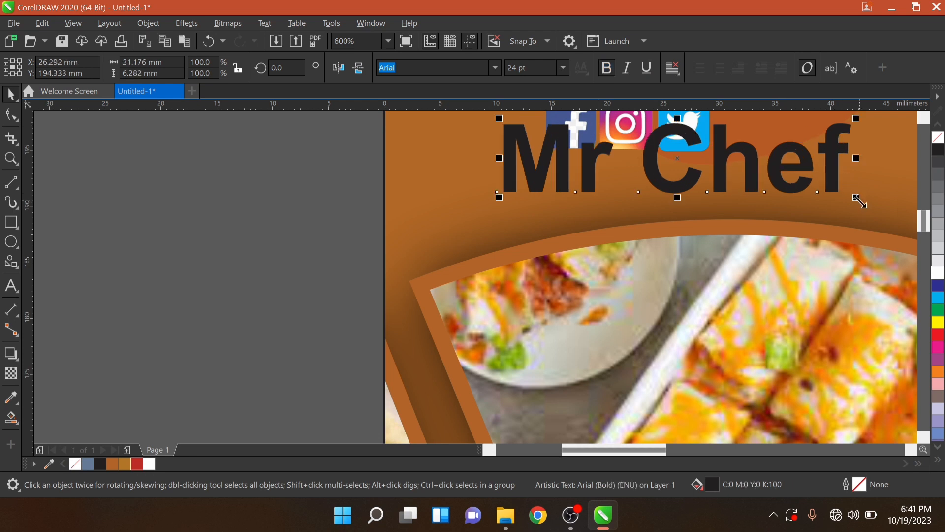
pyautogui.moveTo(859, 200); pyautogui.dragTo(776, 192)
pyautogui.moveTo(709, 161); pyautogui.dragTo(679, 178)
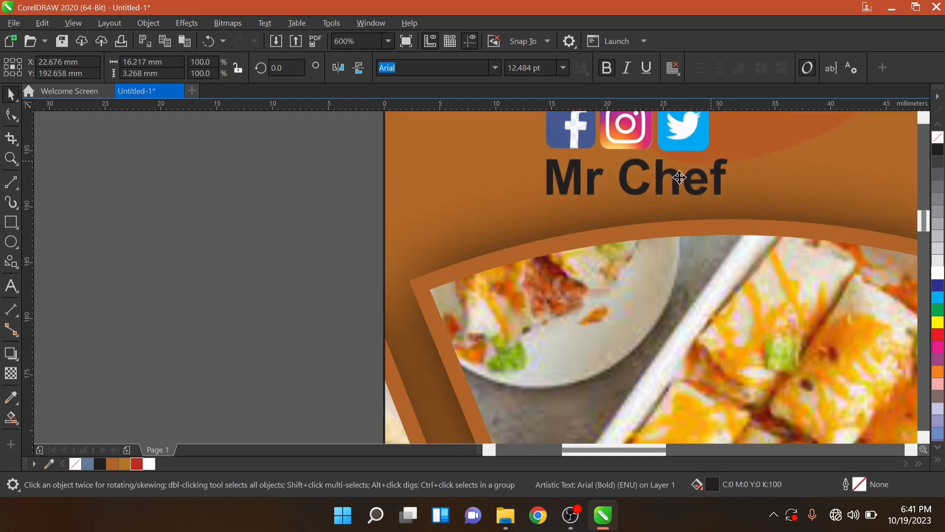
pyautogui.click(938, 272)
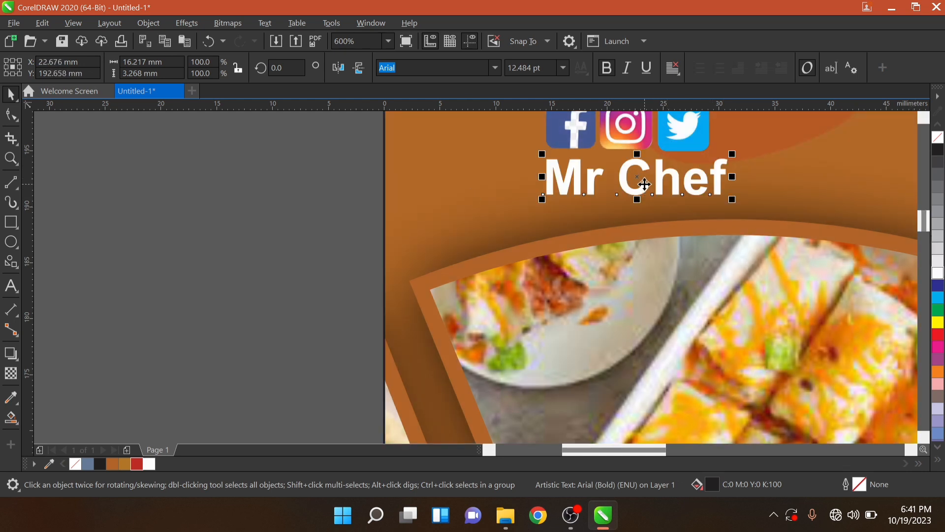
pyautogui.moveTo(734, 202); pyautogui.dragTo(701, 200)
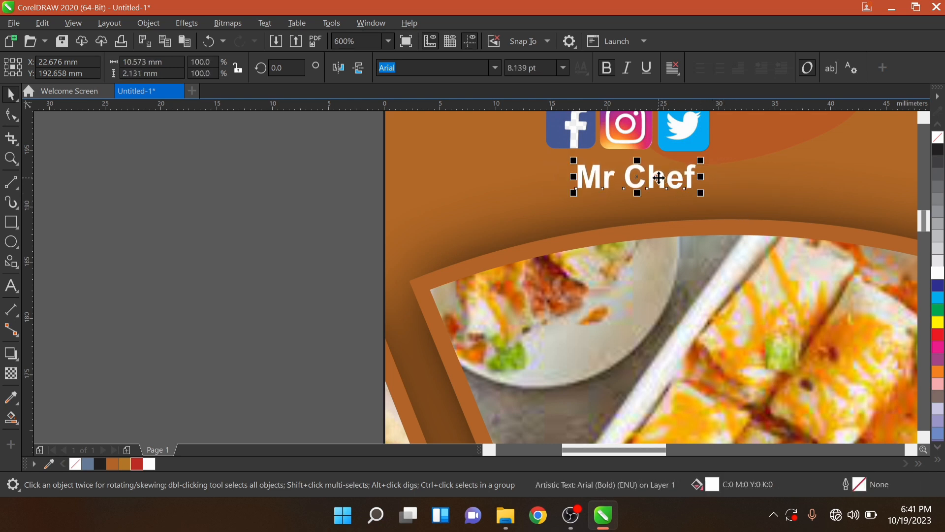
pyautogui.moveTo(659, 178); pyautogui.dragTo(655, 169)
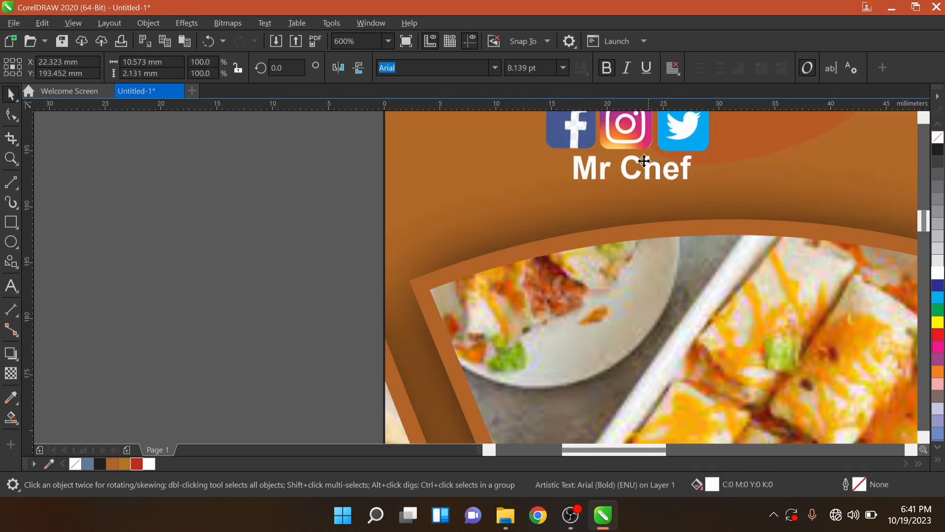
# Step: Center the "Mr Chef" text horizontally under the Instagram icon
pyautogui.keyDown('shift'); pyautogui.click(626, 137); pyautogui.keyUp('shift')
pyautogui.press('c')
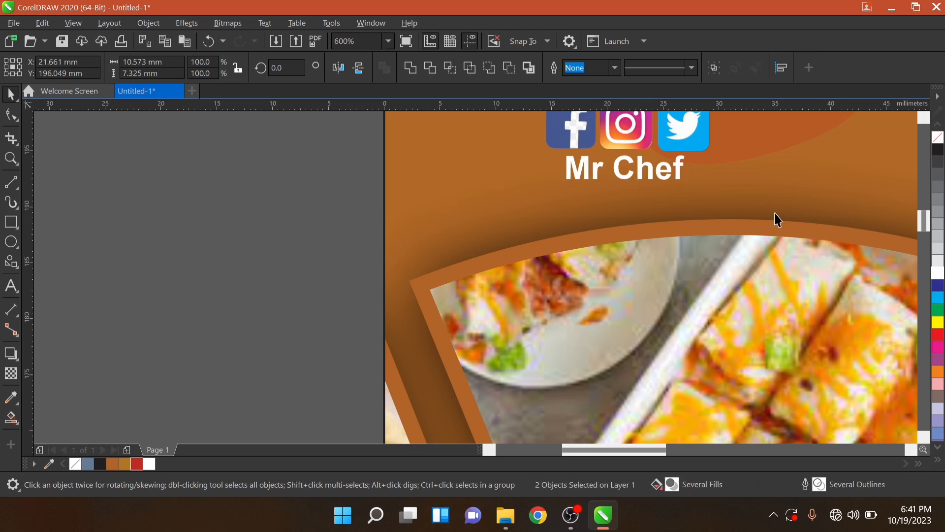
pyautogui.press('Escape')
# Step: Group the three social media icons with the "Mr Chef" text
pyautogui.scroll(-3, 704, 191)
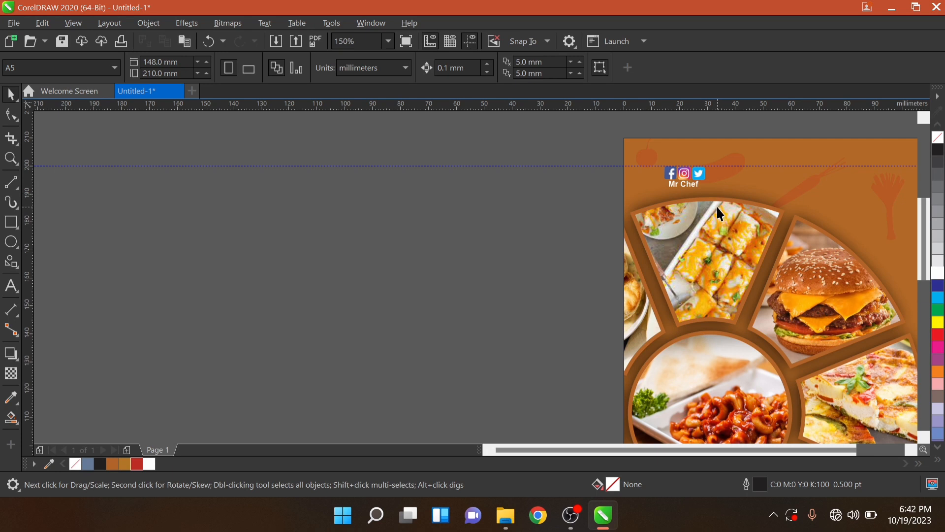
pyautogui.hotkey('shift', 'F4')
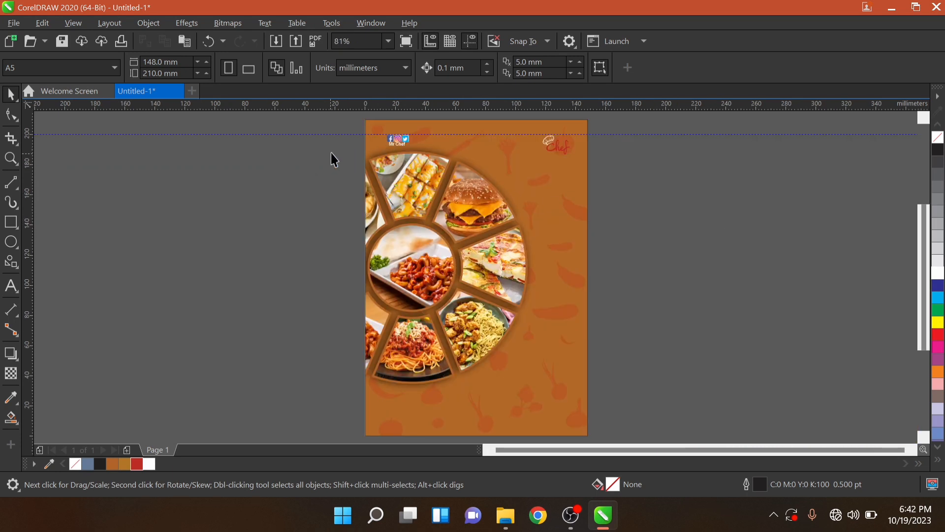
pyautogui.moveTo(330, 154); pyautogui.dragTo(432, 129)
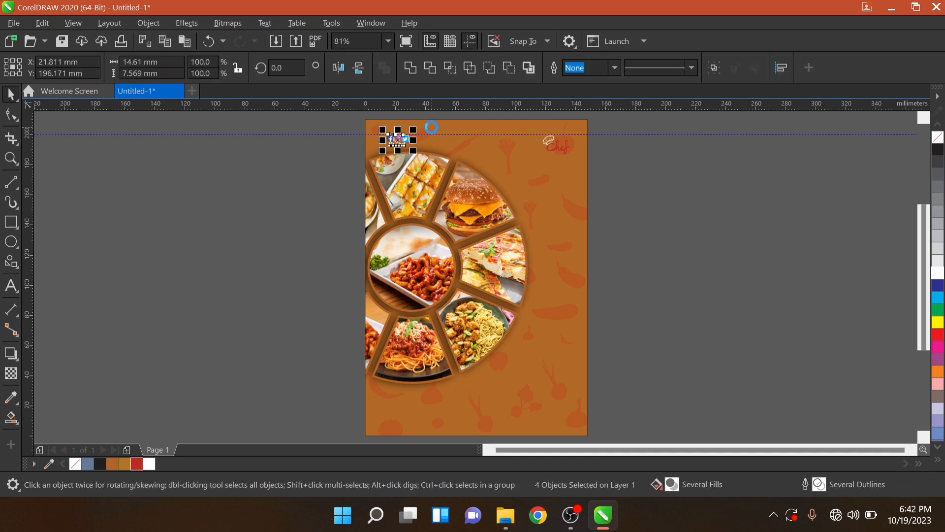
pyautogui.hotkey('ctrl', 'g')
pyautogui.click(662, 212)
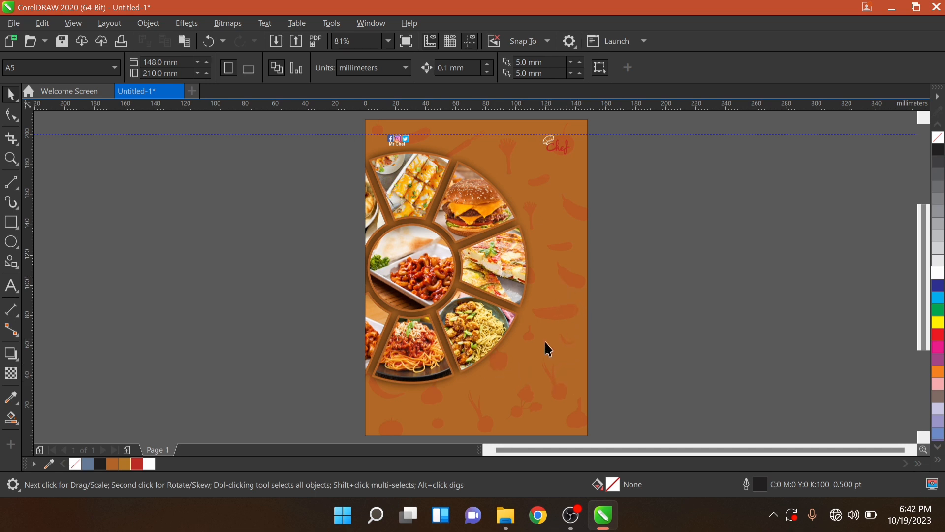
# Step: Add the two-line artistic text "Home OF Delicacies" below the food wheel in Arial 24 pt
pyautogui.click(11, 285)
pyautogui.click(438, 400)
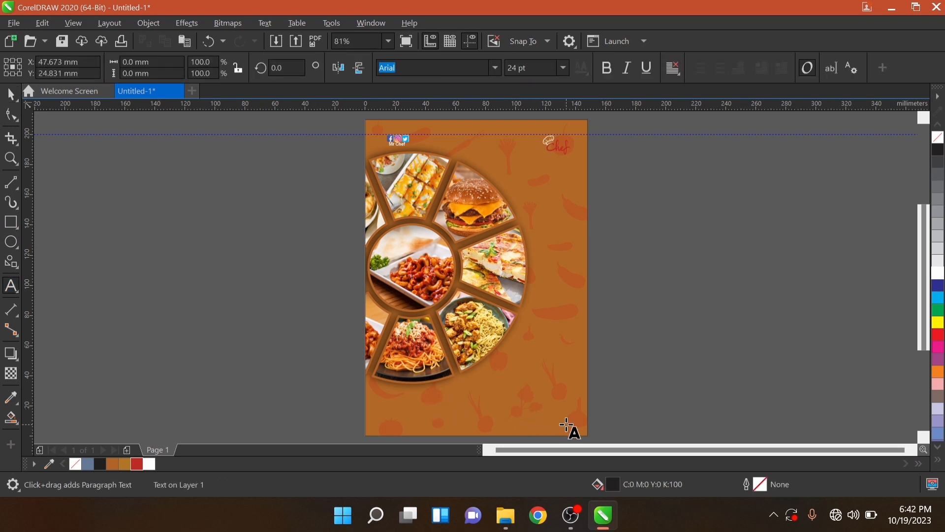
pyautogui.write('Ho')
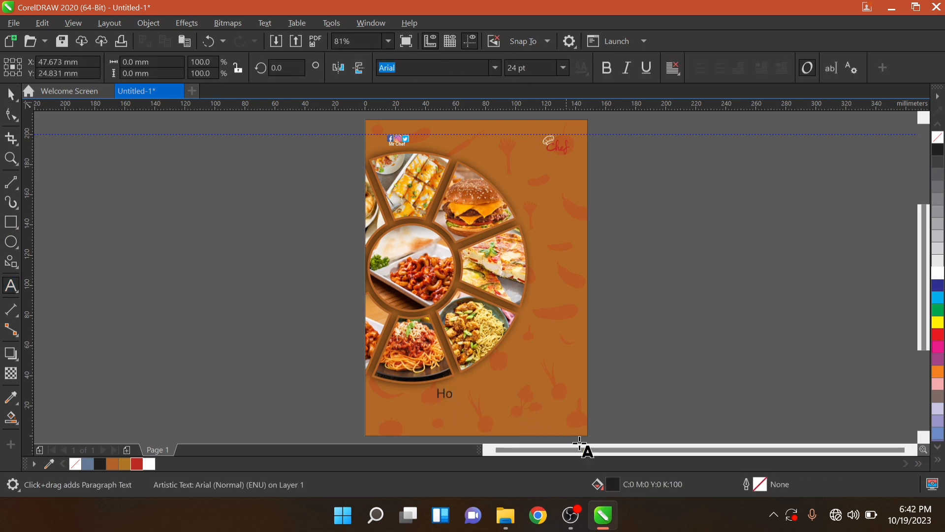
pyautogui.write('me OF')
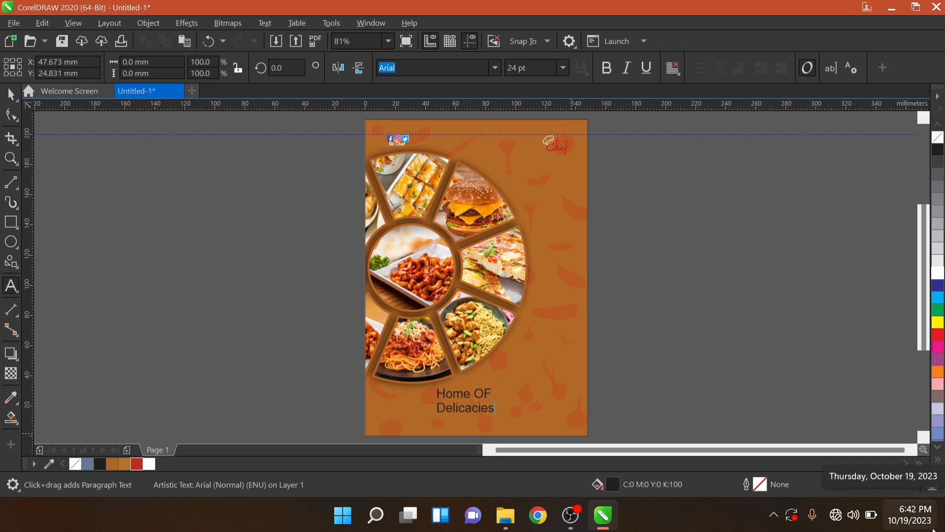
# Step: Append "!!" to the slogan text and move it beside the food wheel's lower-right edge
pyautogui.write('!!')
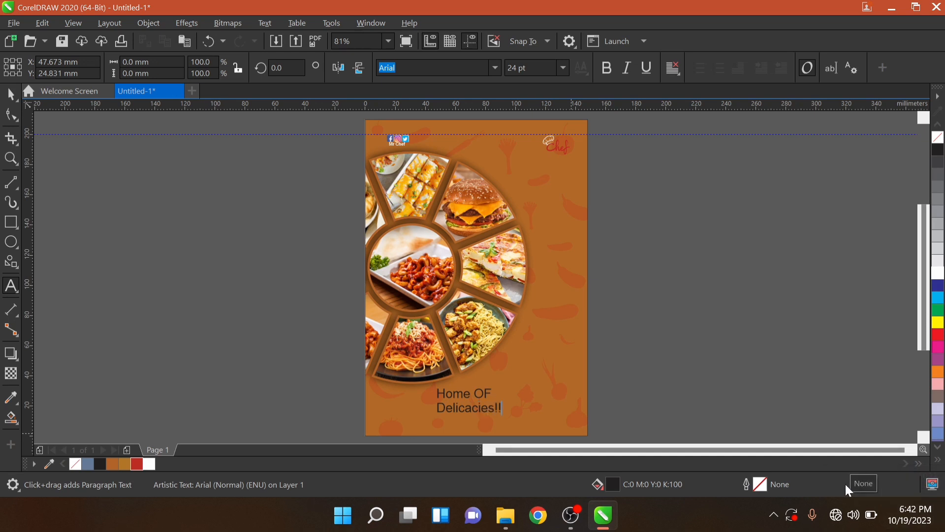
pyautogui.hotkey('ctrl', 'space')
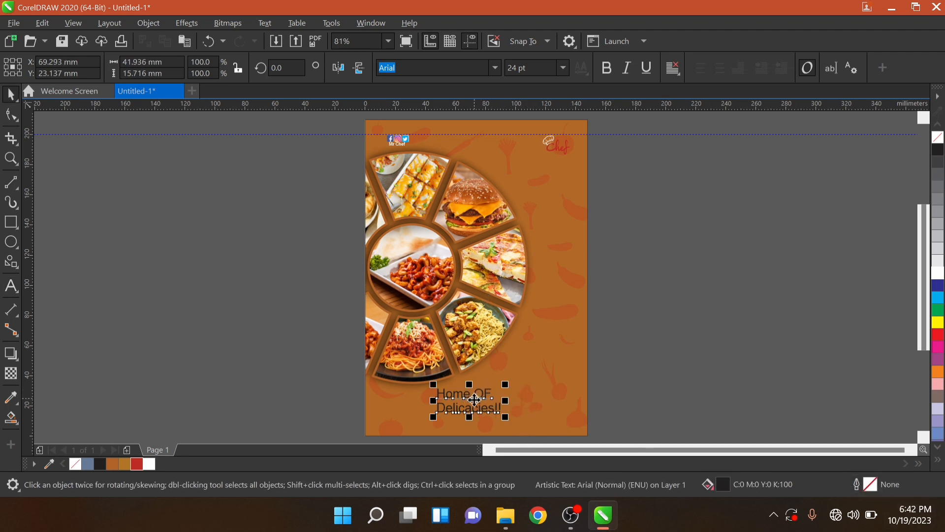
pyautogui.moveTo(476, 391); pyautogui.dragTo(521, 372)
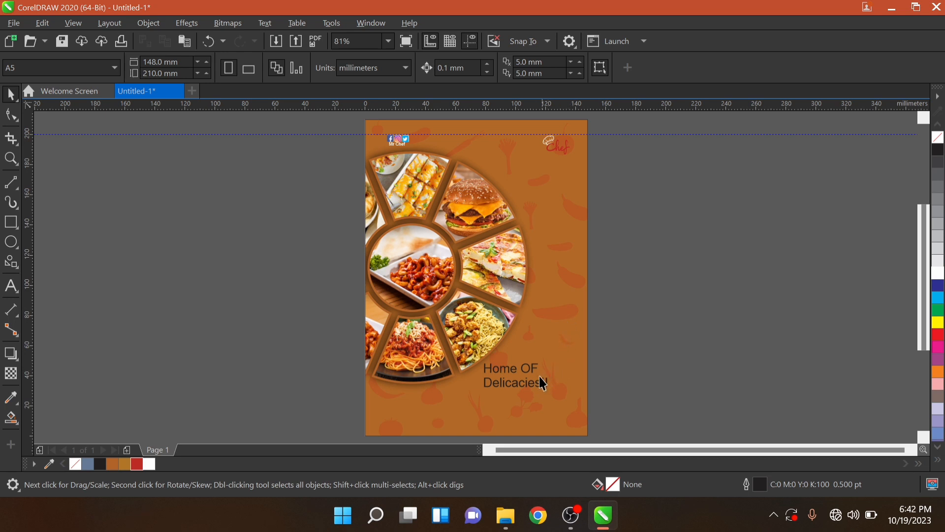
# Step: Break the slogan into two separate text lines and change "Home OF" to uppercase
pyautogui.scroll(3, 531, 373)
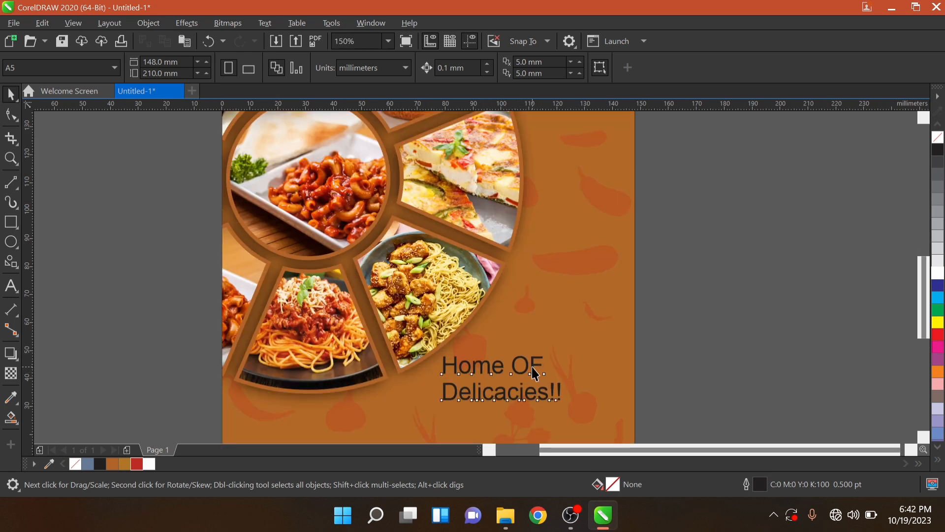
pyautogui.click(533, 369)
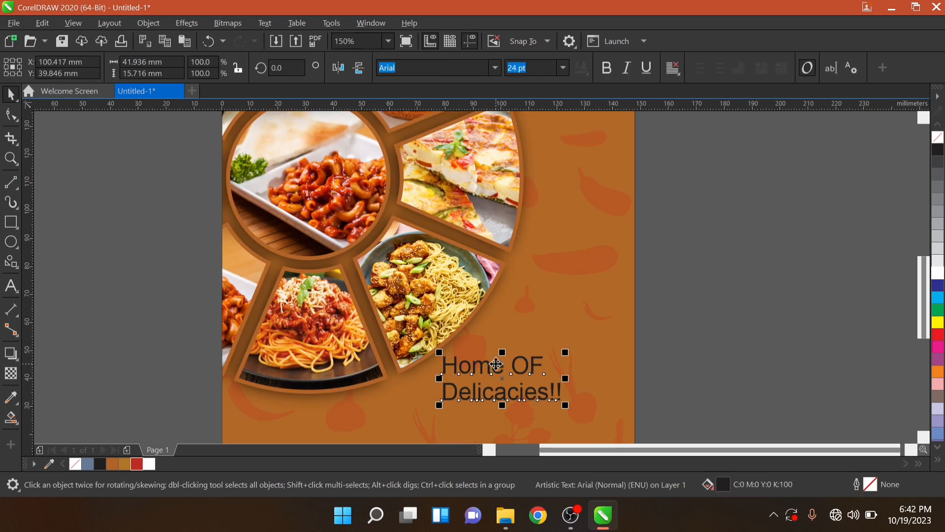
pyautogui.click(496, 364)
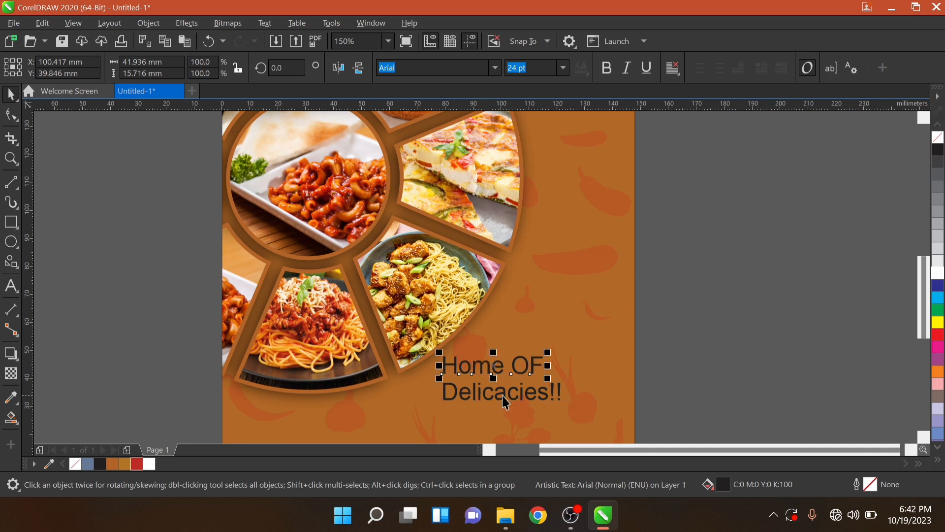
pyautogui.click(266, 23)
pyautogui.click(290, 308)
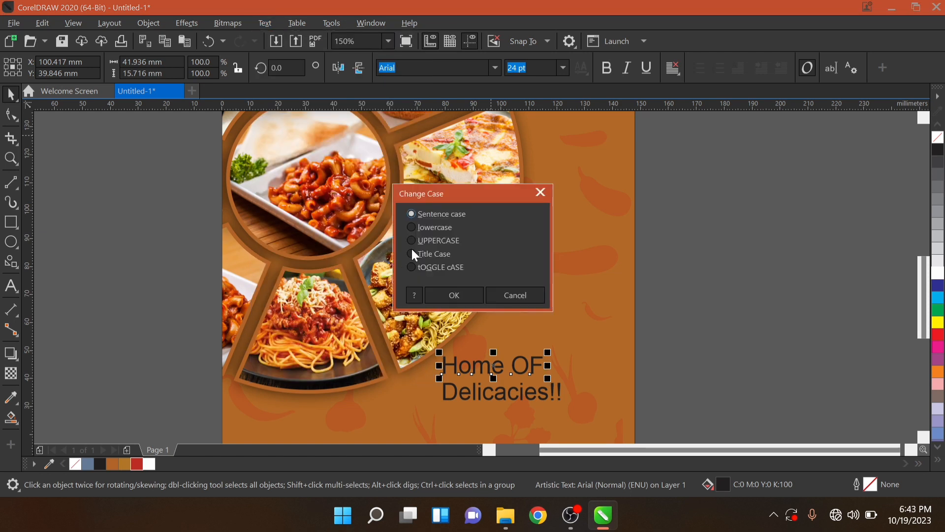
pyautogui.click(454, 297)
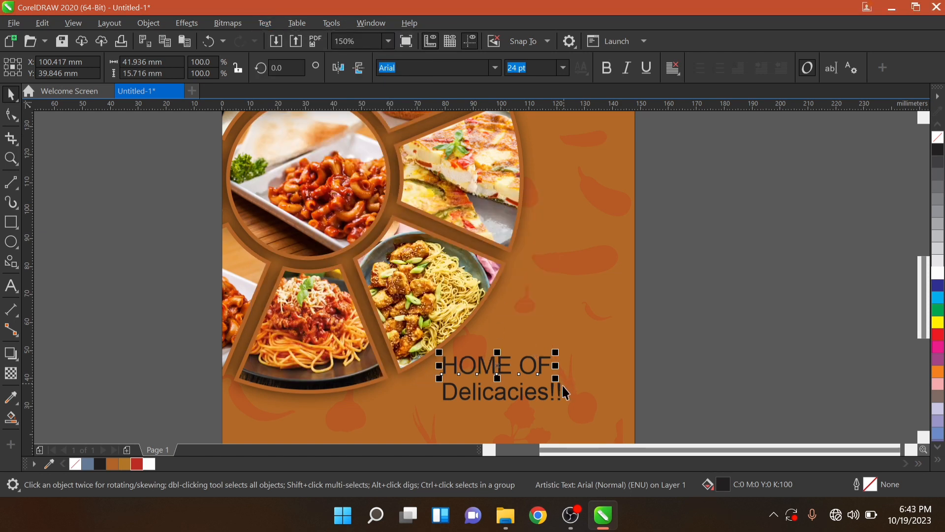
# Step: Set "HOME OF" in Bahnschrift SemiCondensed Bold at about 17 pt and fill it with white
pyautogui.moveTo(556, 352); pyautogui.dragTo(537, 357)
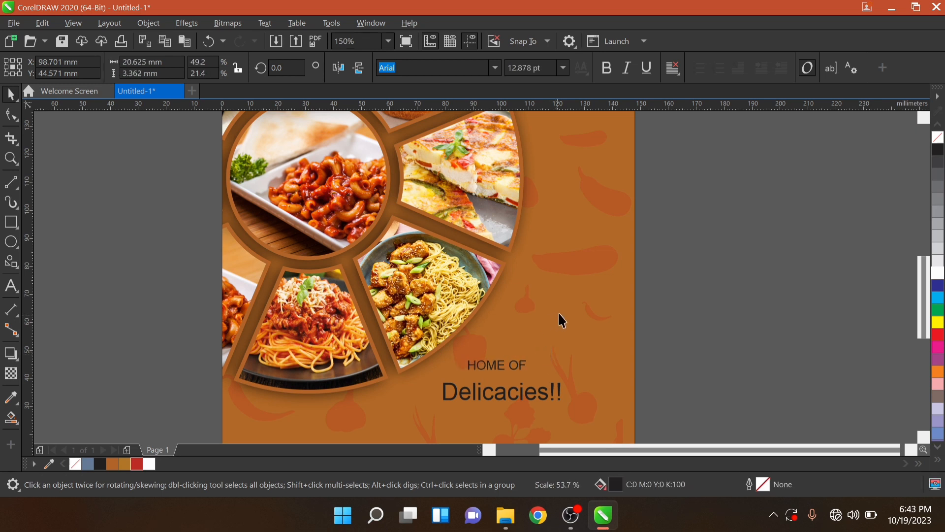
pyautogui.click(496, 68)
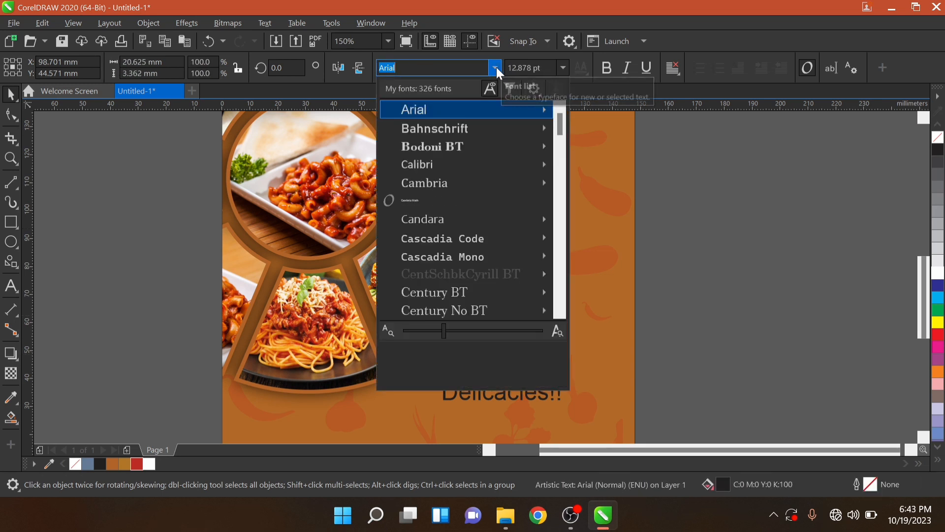
pyautogui.scroll(-1, 463, 111)
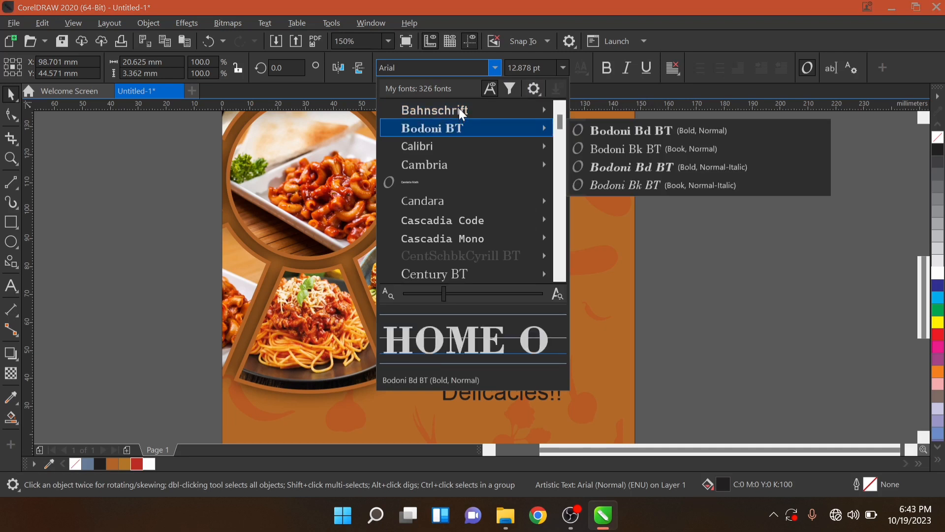
pyautogui.moveTo(463, 113)
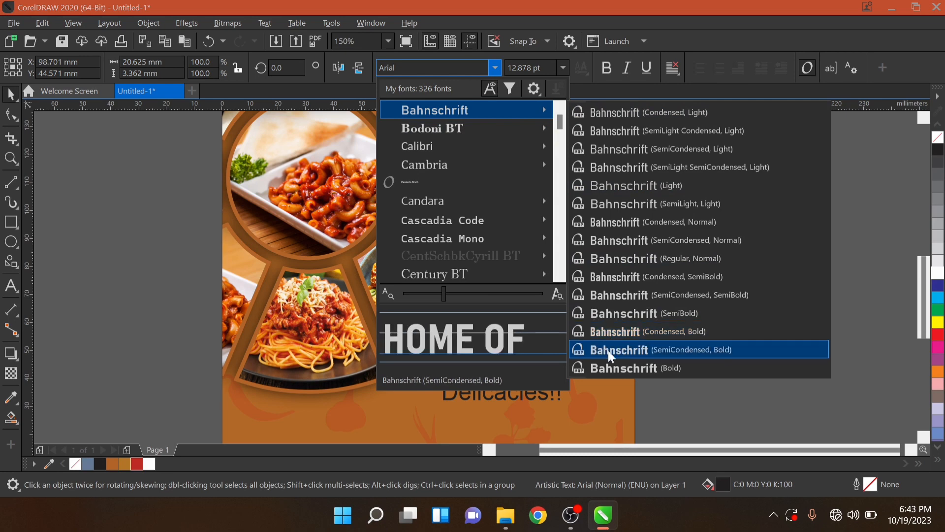
pyautogui.click(607, 351)
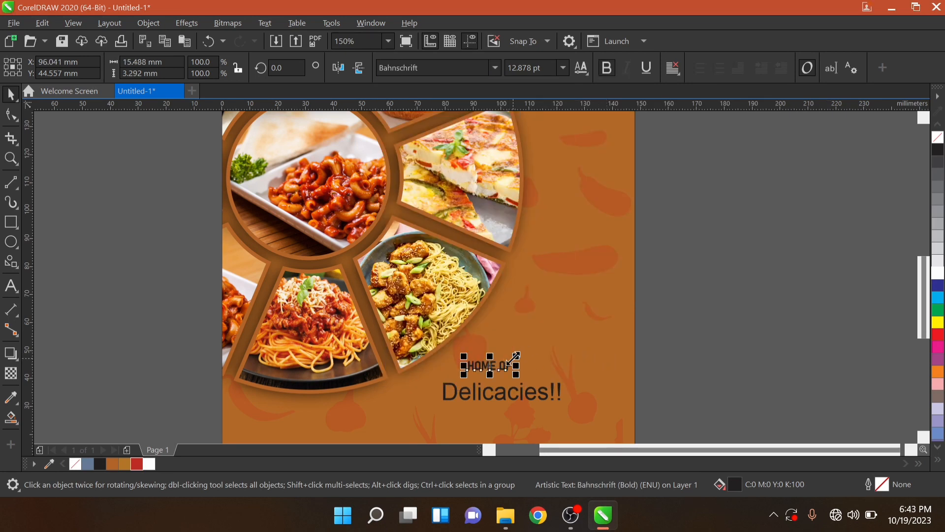
pyautogui.moveTo(515, 358); pyautogui.dragTo(528, 345)
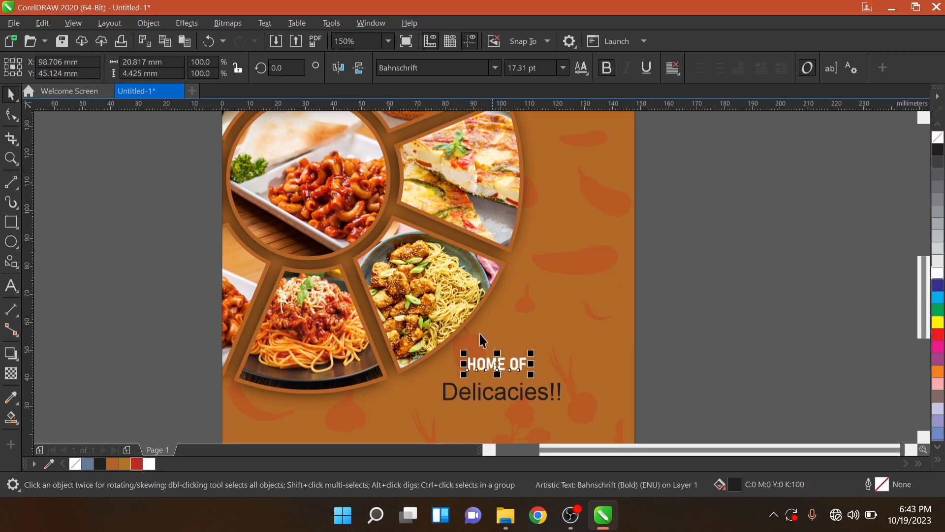
pyautogui.click(938, 275)
# Step: Set "Delicacies!!" in the Happy-Dance font, enlarge it to about 41 pt and place it below "HOME OF"
pyautogui.moveTo(503, 369); pyautogui.dragTo(608, 409)
pyautogui.click(520, 394)
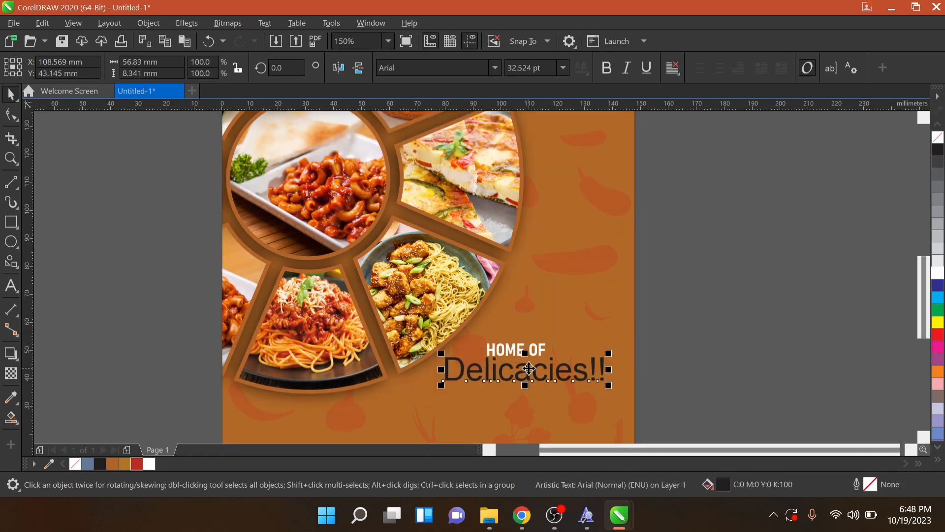
pyautogui.click(495, 67)
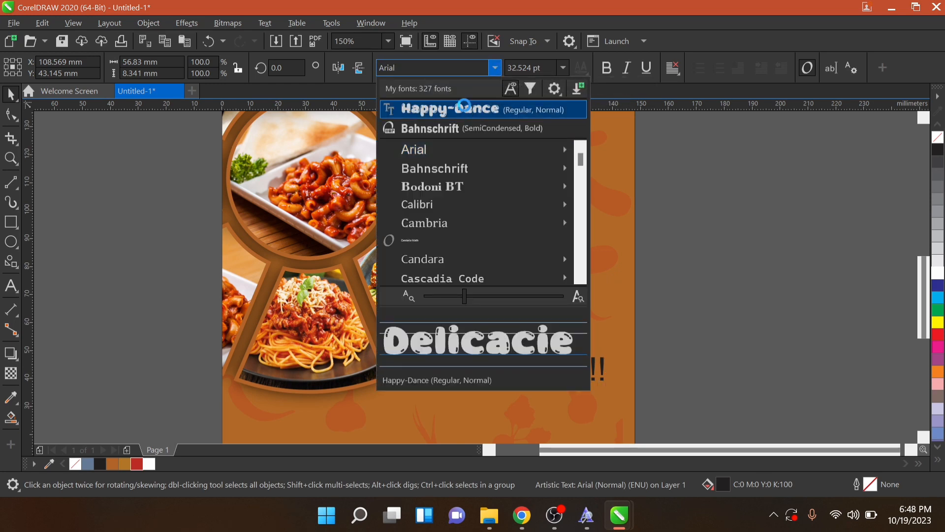
pyautogui.click(465, 105)
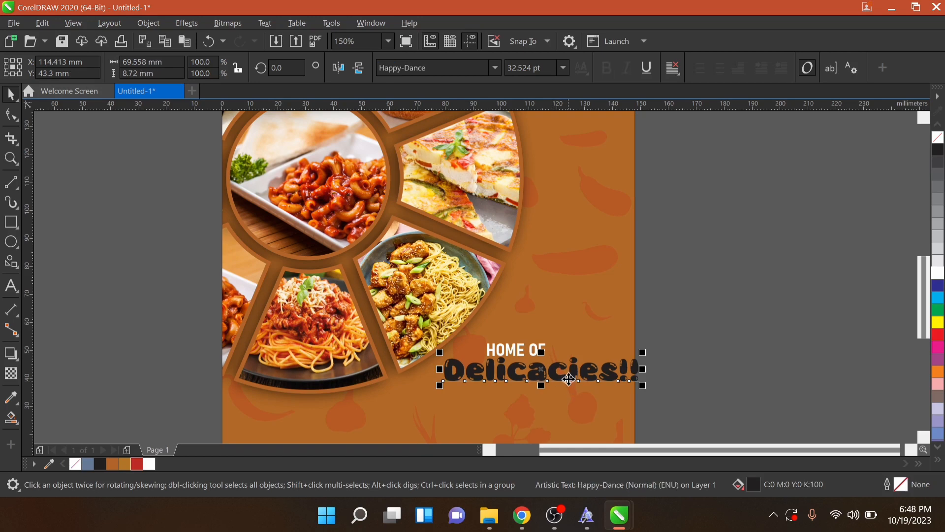
pyautogui.moveTo(573, 370); pyautogui.dragTo(555, 399)
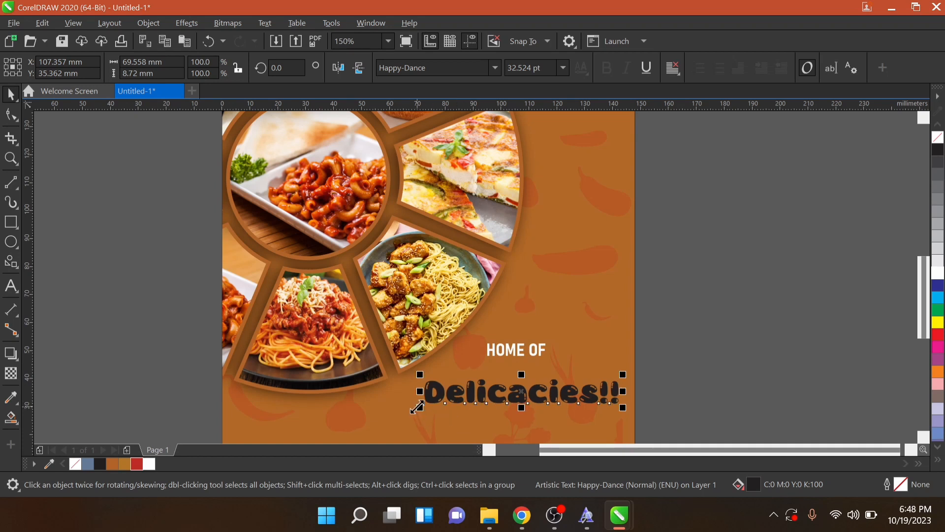
pyautogui.moveTo(417, 406); pyautogui.dragTo(363, 424)
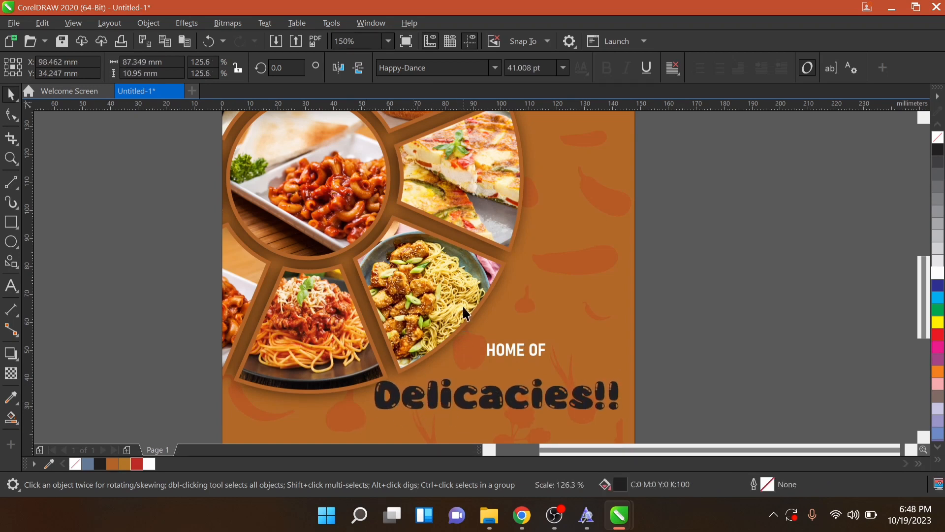
# Step: Enlarge "HOME OF" to about 20 pt and place it centrally just above "Delicacies!!"
pyautogui.scroll(-2, 466, 313)
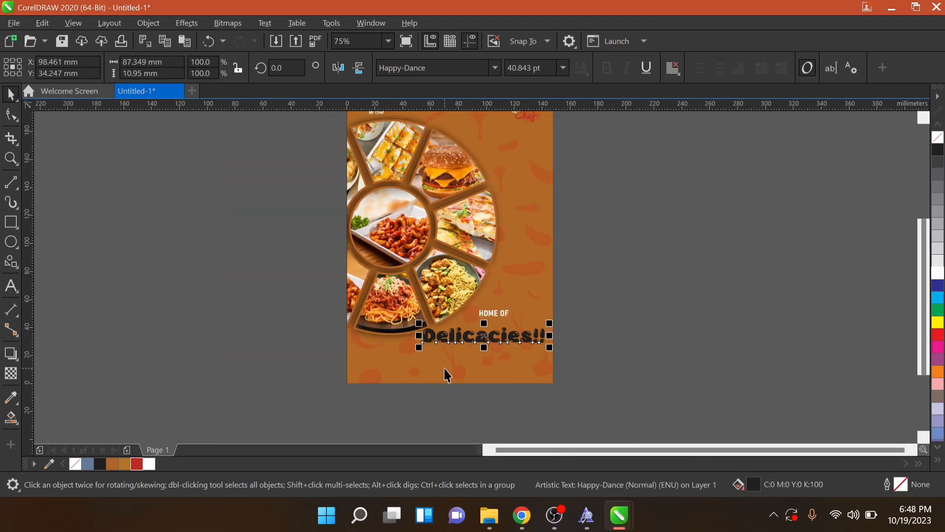
pyautogui.scroll(2, 450, 363)
pyautogui.click(544, 271)
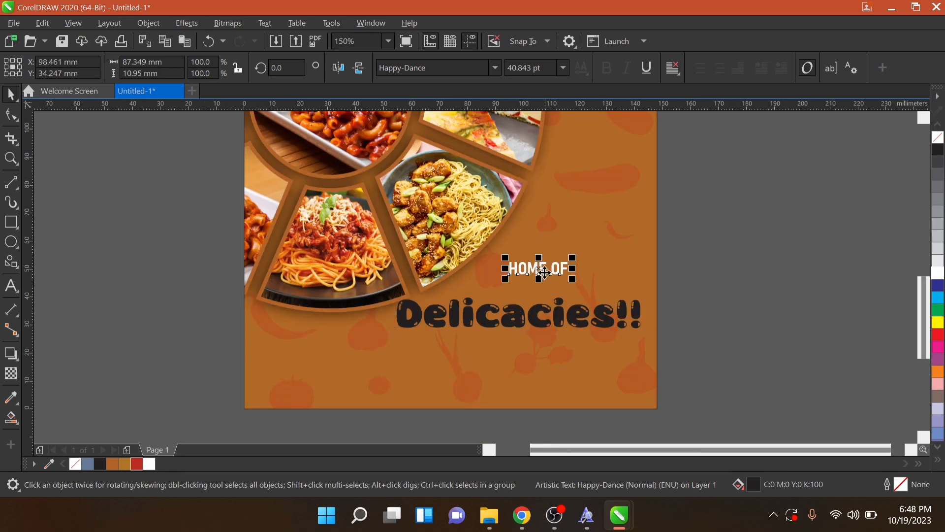
pyautogui.moveTo(540, 270); pyautogui.dragTo(519, 298)
# Step: Fill "Delicacies!!" with the document's red (C16 M95 Y100 K10) and give it a white outline
pyautogui.click(521, 320)
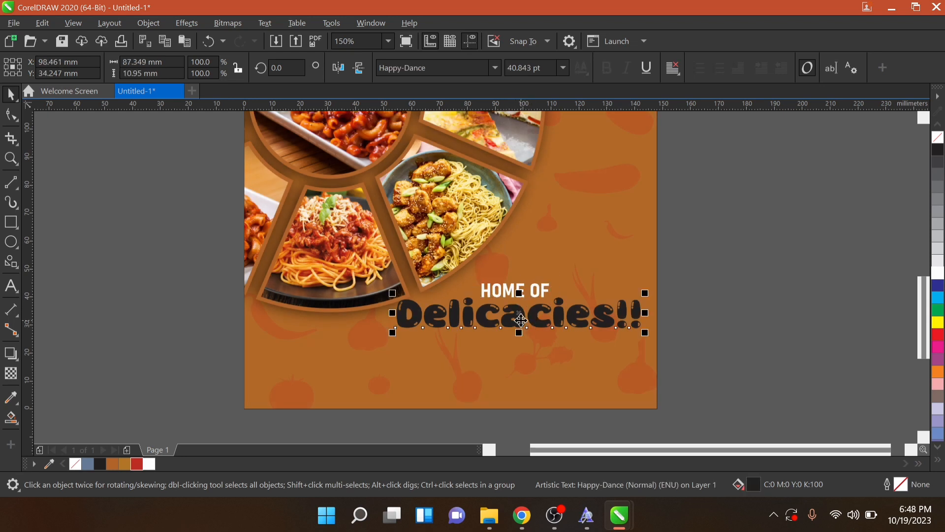
pyautogui.click(138, 465)
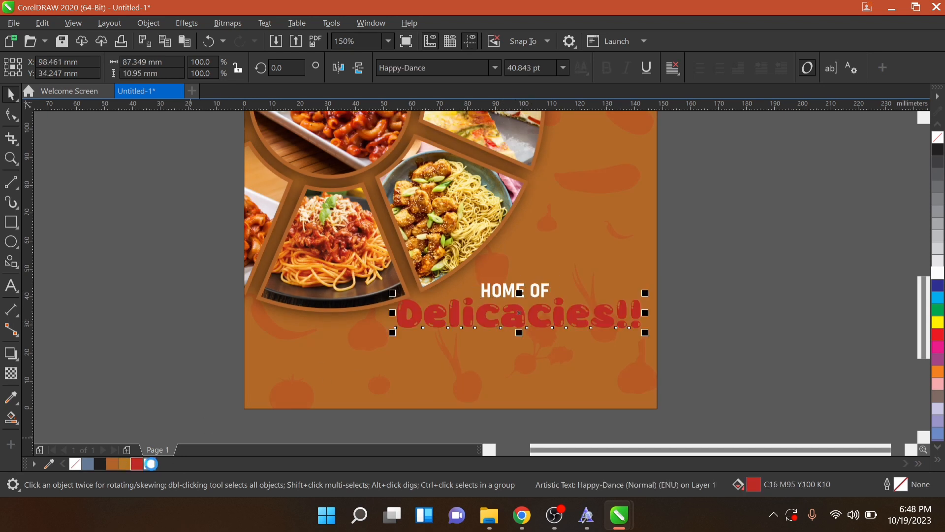
pyautogui.rightClick(150, 463)
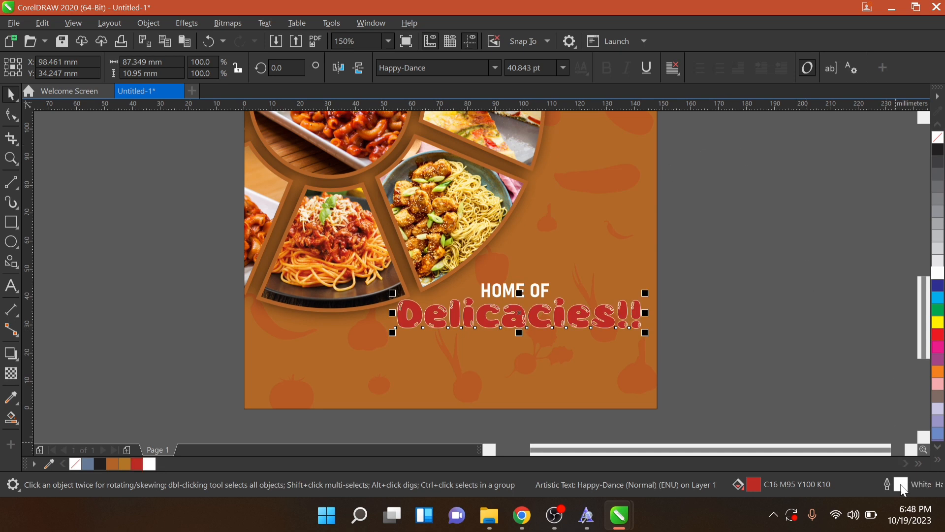
# Step: Make the "Delicacies!!" outline 2 pt with rounded corners and line caps, placed behind the fill and scaling with the object
pyautogui.press('F12')
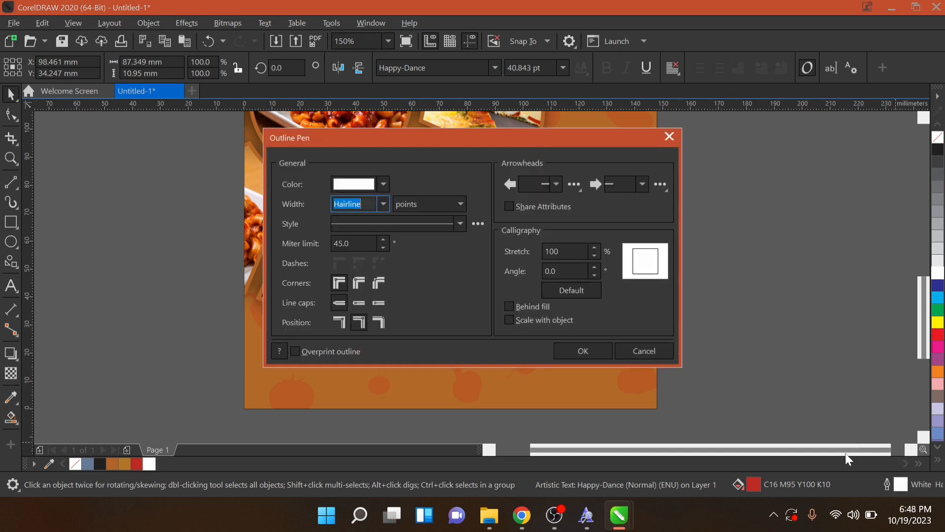
pyautogui.click(384, 203)
pyautogui.click(345, 281)
pyautogui.click(359, 283)
pyautogui.click(359, 303)
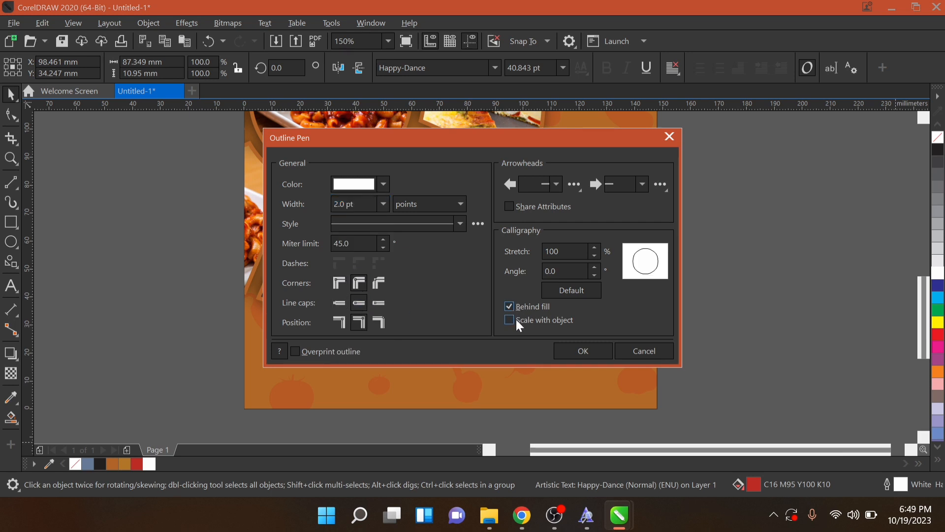
pyautogui.moveTo(511, 139); pyautogui.dragTo(768, 201)
# Step: Set the white outline of "Delicacies!!" to 3 pt and apply the outline settings
pyautogui.click(640, 266)
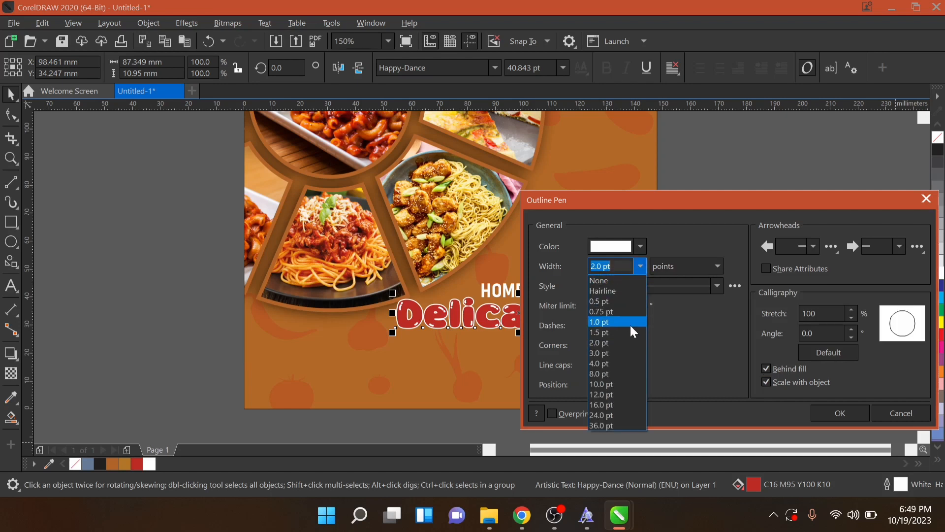
pyautogui.click(599, 361)
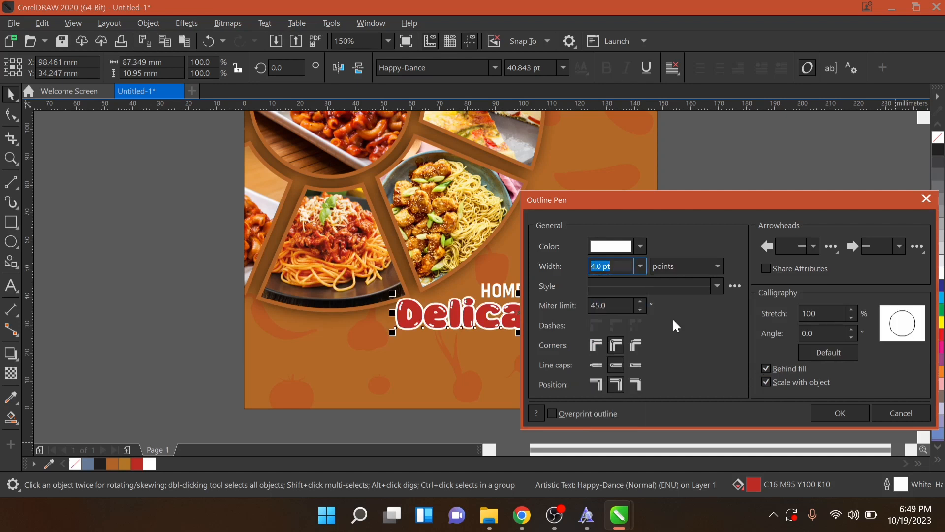
pyautogui.click(640, 266)
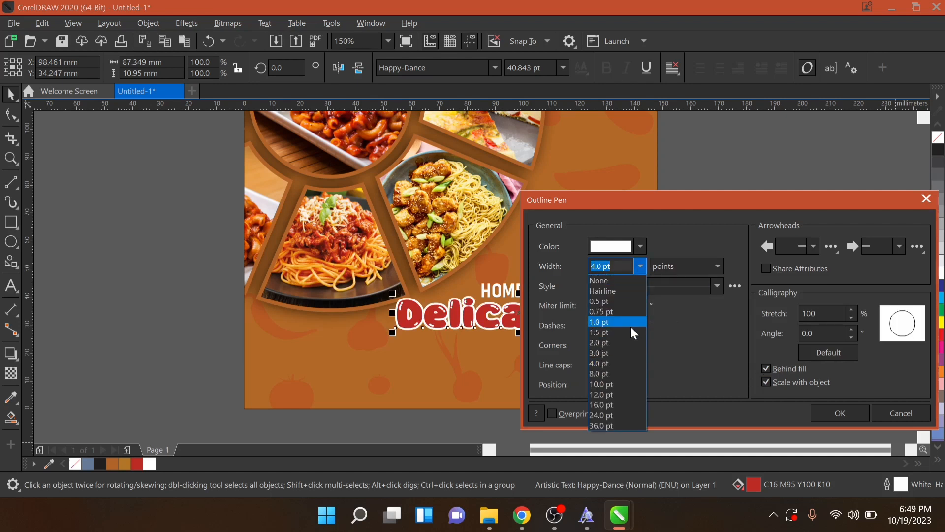
pyautogui.click(595, 359)
pyautogui.click(847, 415)
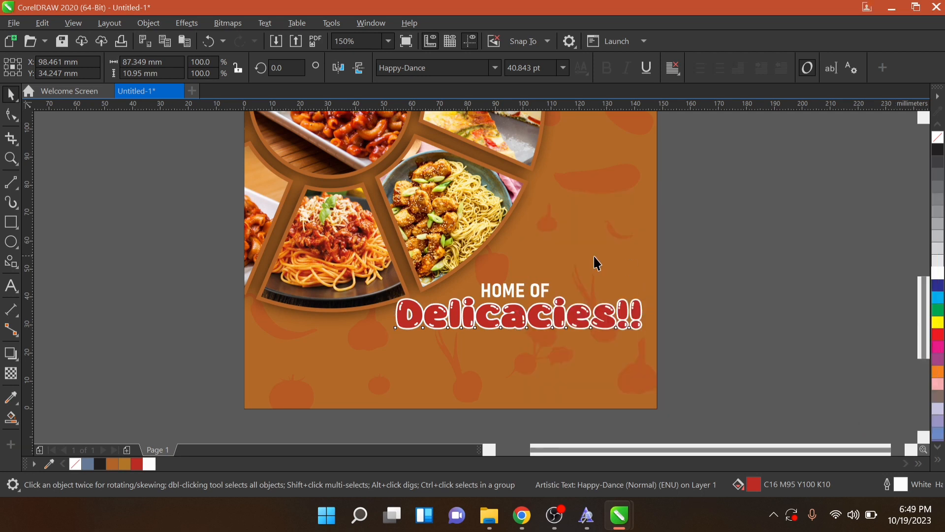
# Step: Group the "HOME OF" and "Delicacies!!" text lines
pyautogui.click(681, 167)
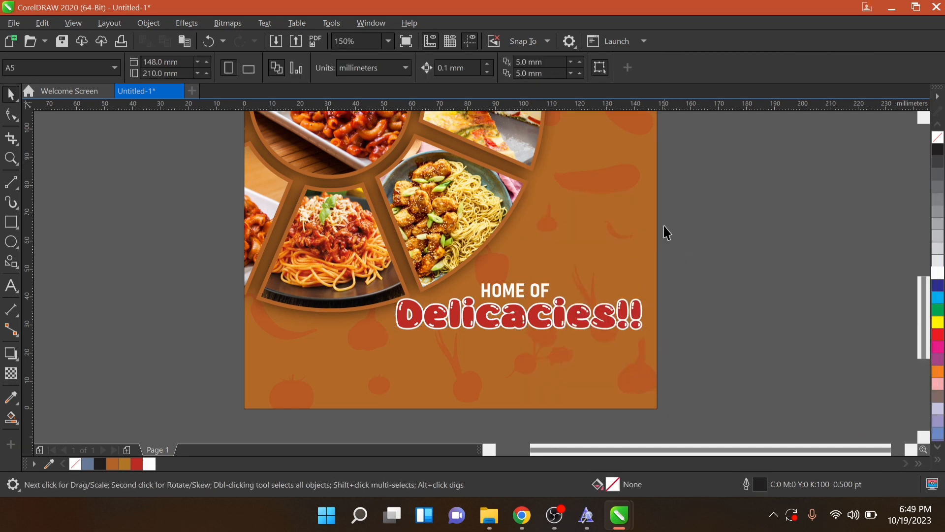
pyautogui.moveTo(734, 256); pyautogui.dragTo(359, 339)
pyautogui.click(344, 353)
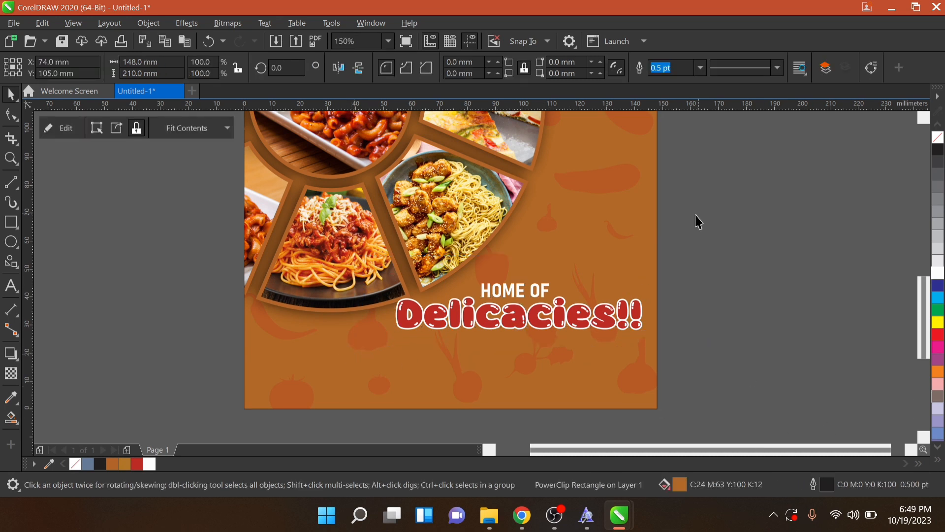
pyautogui.moveTo(704, 232); pyautogui.dragTo(360, 349)
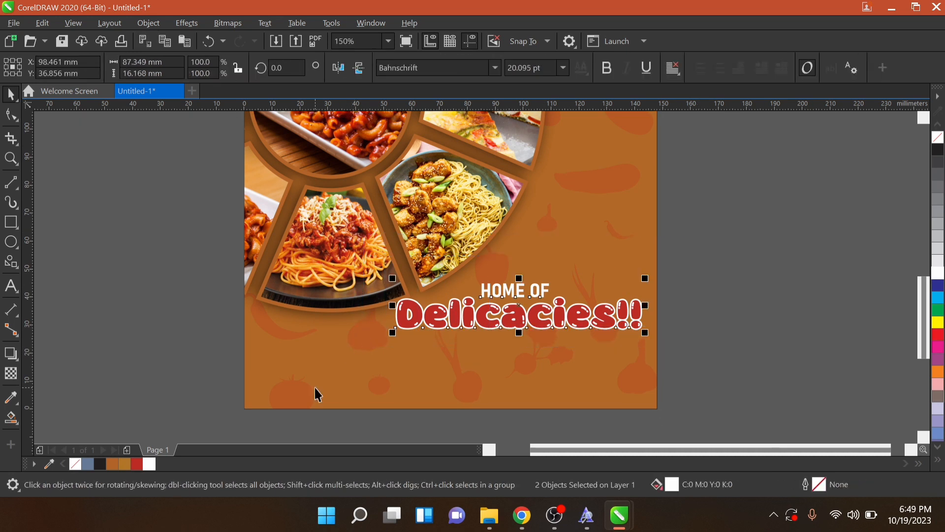
pyautogui.hotkey('ctrl', 'g')
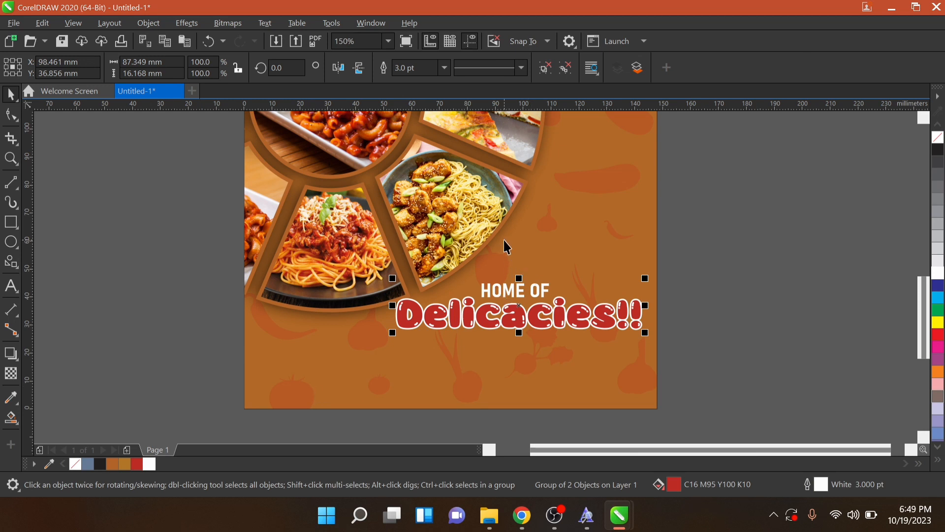
# Step: Scale the grouped slogan down to about 79 mm wide
pyautogui.moveTo(648, 333); pyautogui.dragTo(535, 300)
pyautogui.hotkey('ctrl', 'z')
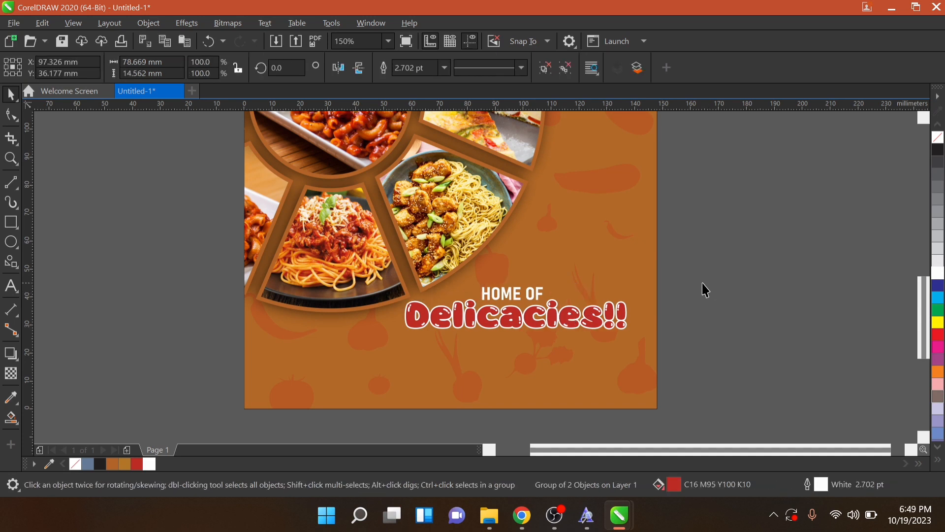
# Step: Move the grouped slogan down and to the left below the food wheel, centred at about X 68 mm, Y 27 mm
pyautogui.click(703, 283)
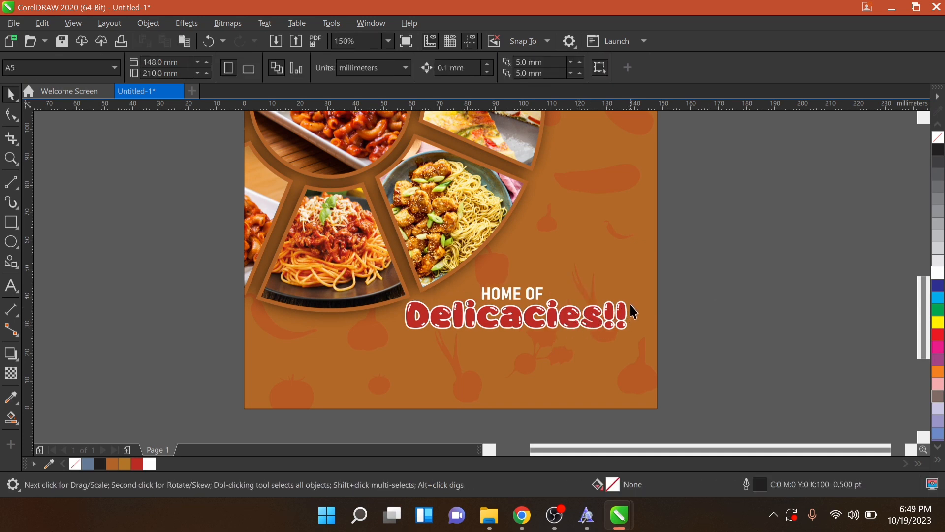
pyautogui.scroll(-2, 467, 211)
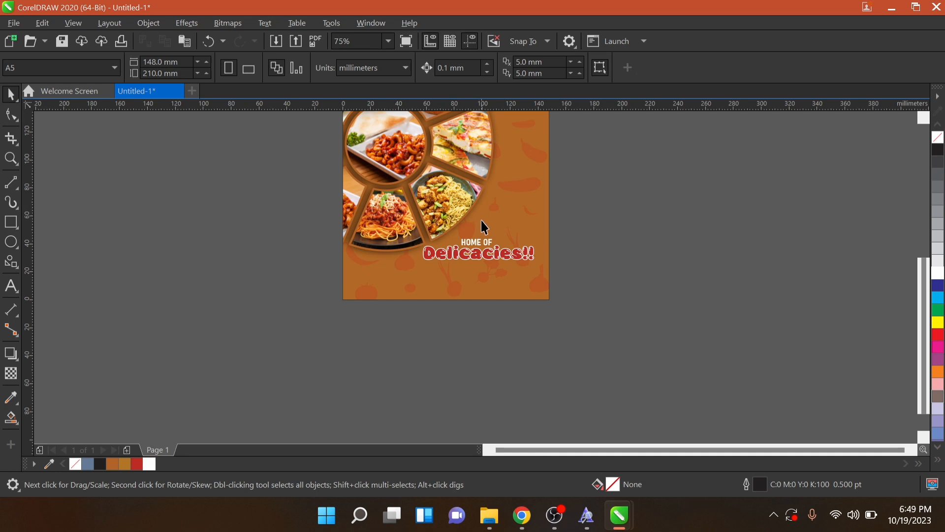
pyautogui.hotkey('shift', 'F4')
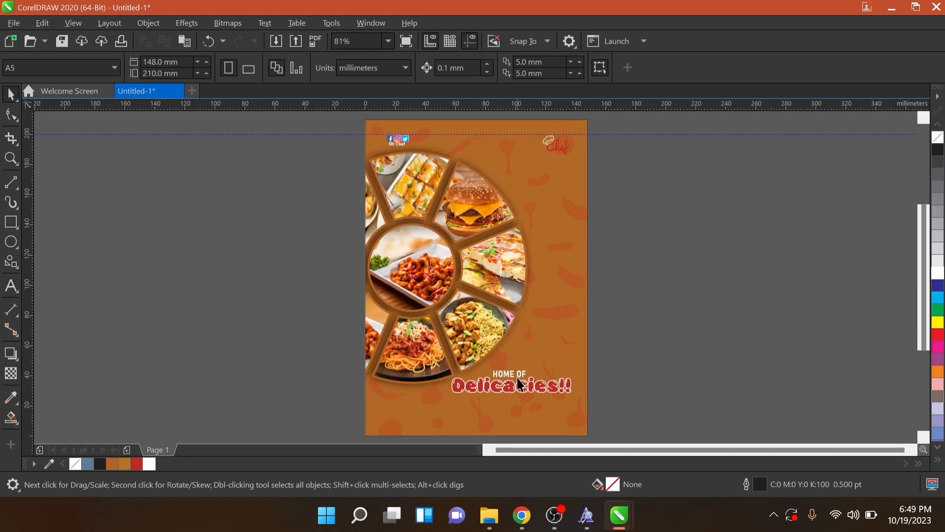
pyautogui.moveTo(528, 382); pyautogui.dragTo(485, 397)
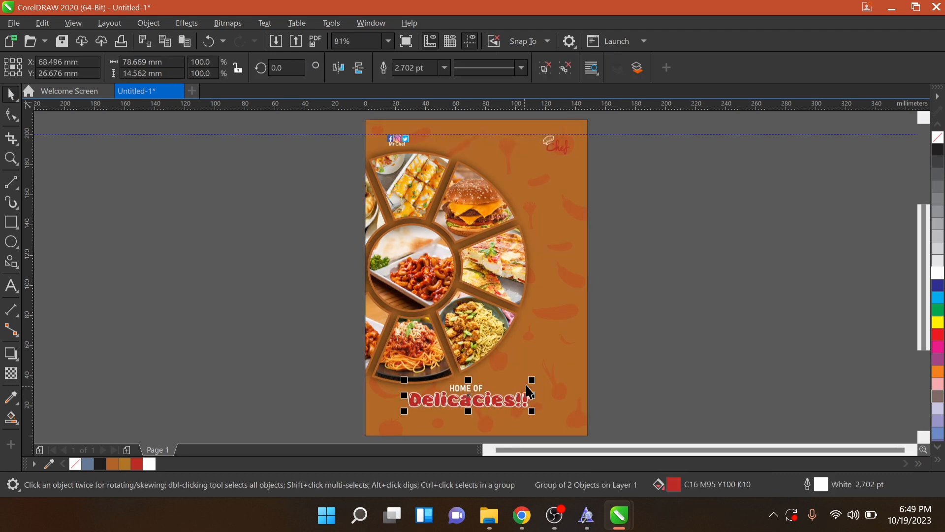
# Step: Enlarge the grouped slogan proportionally to about 102 mm wide
pyautogui.moveTo(537, 378); pyautogui.dragTo(562, 376)
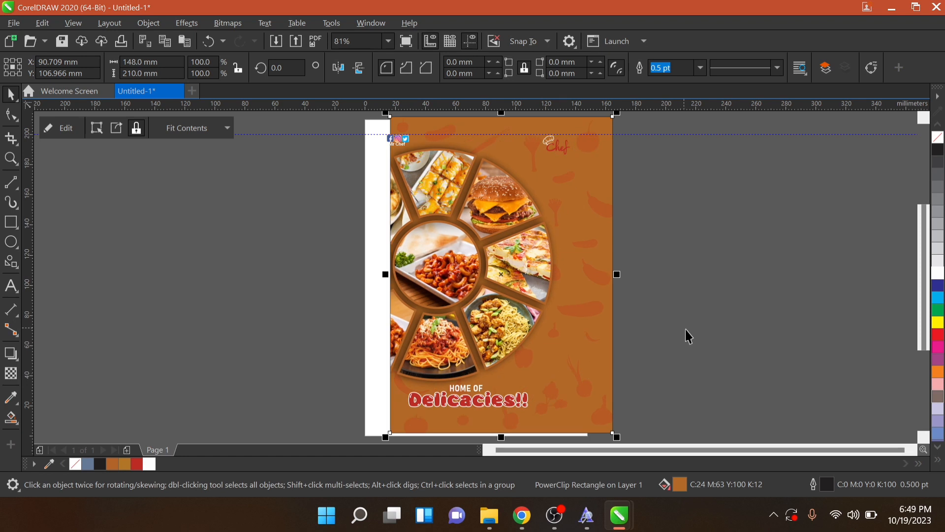
pyautogui.hotkey('ctrl', 'z')
pyautogui.click(501, 401)
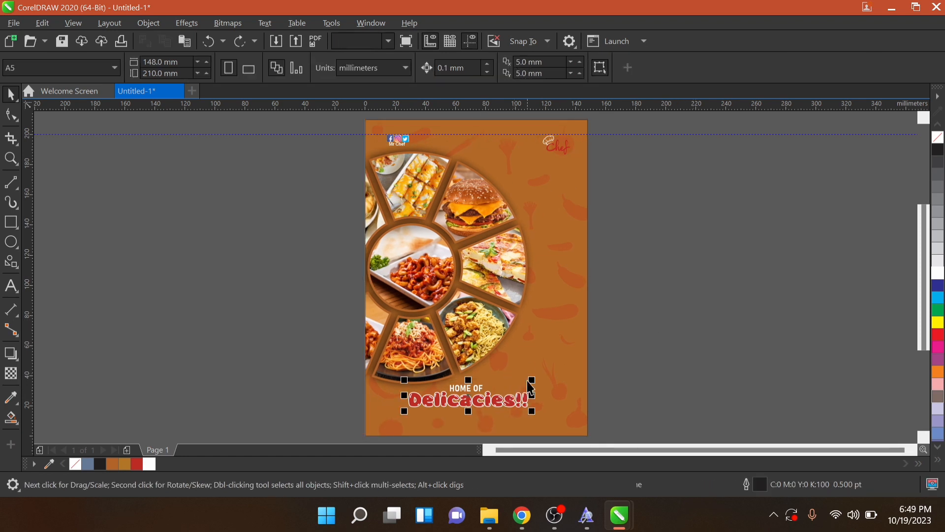
pyautogui.moveTo(534, 378); pyautogui.dragTo(568, 377)
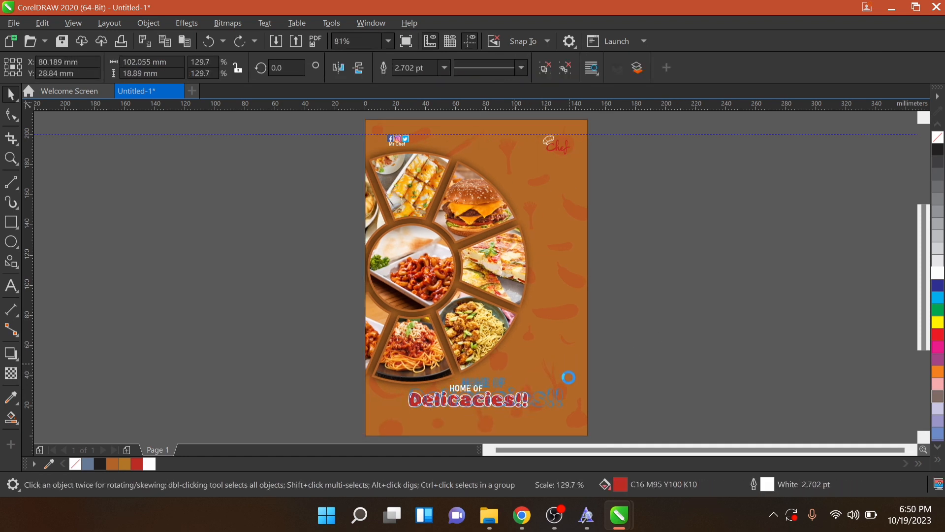
pyautogui.moveTo(531, 417); pyautogui.dragTo(530, 416)
# Step: Centre the grouped slogan horizontally on the background rectangle
pyautogui.keyDown('shift'); pyautogui.click(480, 424); pyautogui.keyUp('shift')
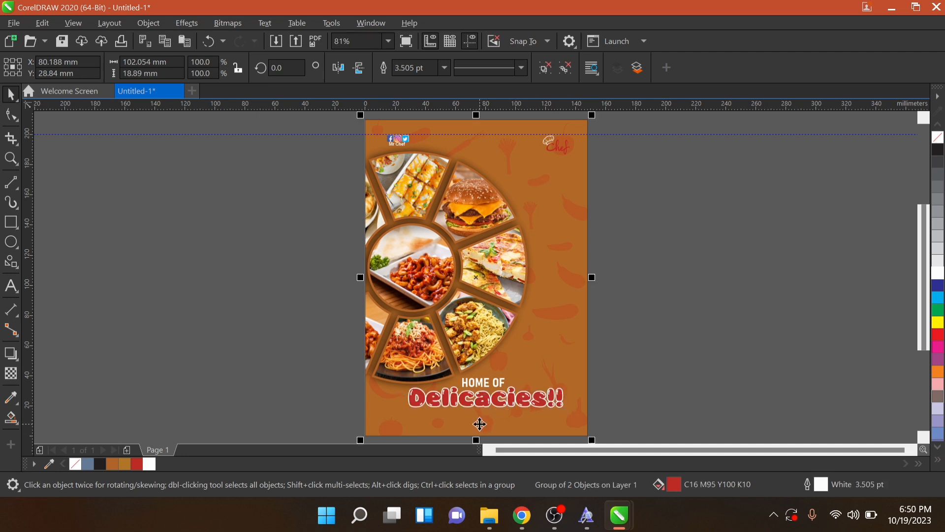
pyautogui.press('c')
pyautogui.click(614, 334)
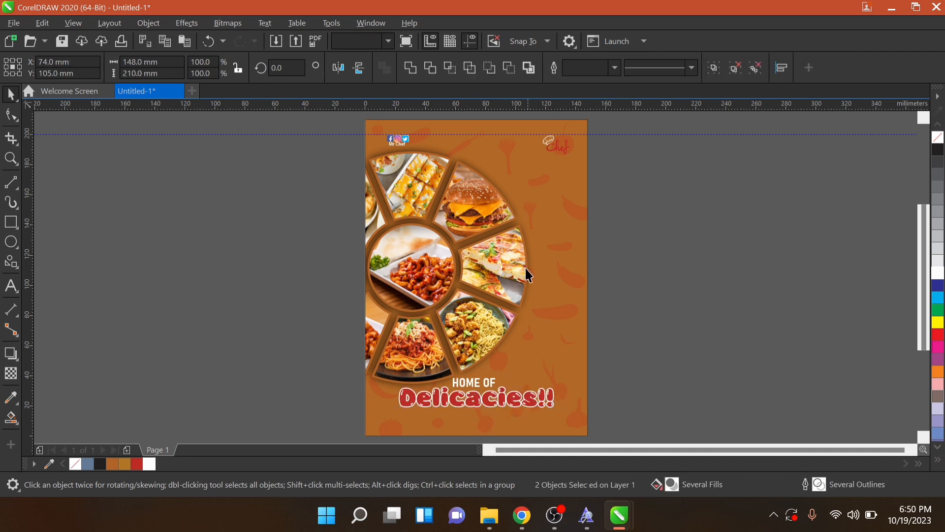
# Step: Open the background PowerClip's contents, nudge the food wheel up and scale it down to about 145 mm across
pyautogui.click(485, 218)
pyautogui.doubleClick(486, 218)
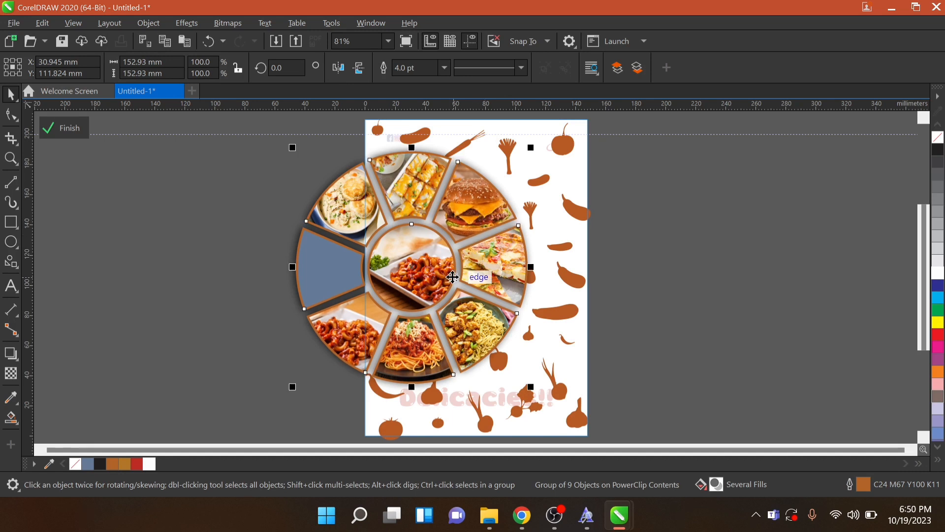
pyautogui.moveTo(452, 277); pyautogui.dragTo(427, 271)
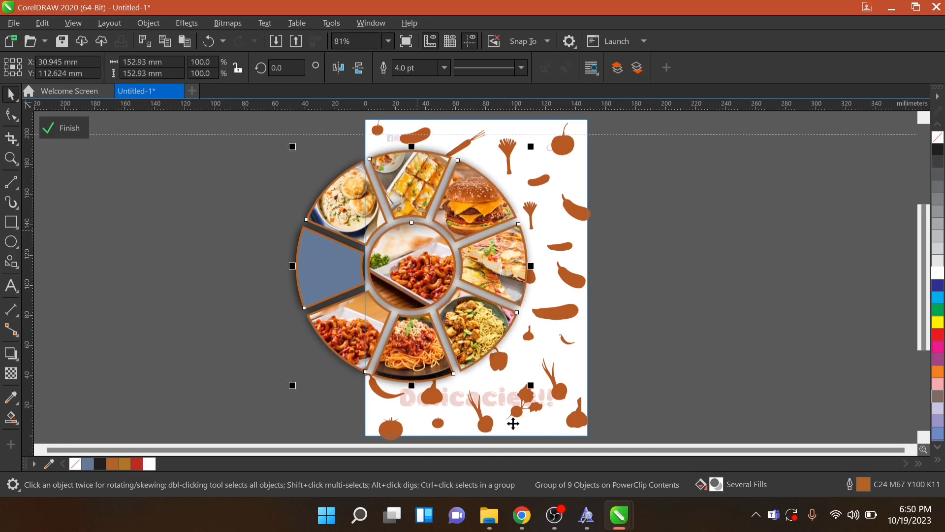
pyautogui.moveTo(530, 387); pyautogui.dragTo(524, 380)
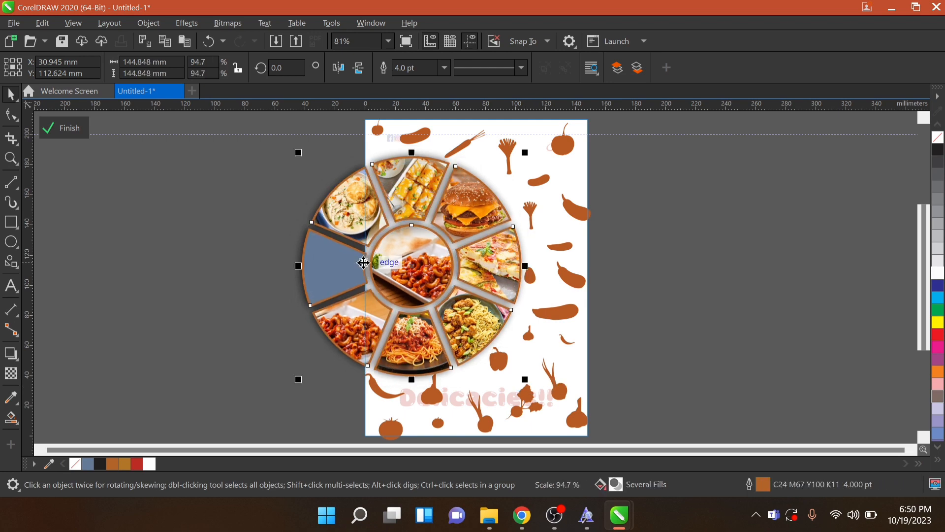
# Step: Shift the food wheel left to about X 28 mm and finish editing the PowerClip
pyautogui.scroll(2, 363, 262)
pyautogui.moveTo(443, 276); pyautogui.dragTo(435, 277)
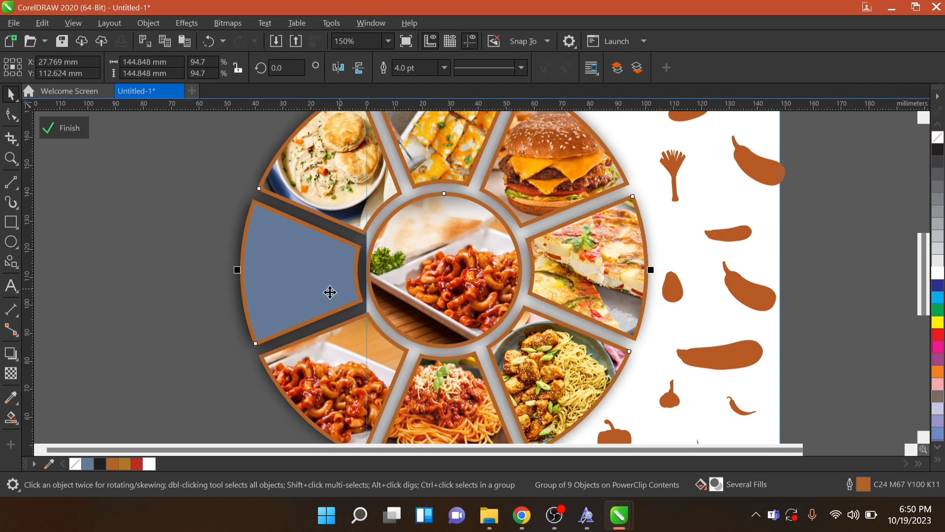
pyautogui.keyDown('ctrl'); pyautogui.click(176, 262); pyautogui.keyUp('ctrl')
pyautogui.scroll(-1, 538, 280)
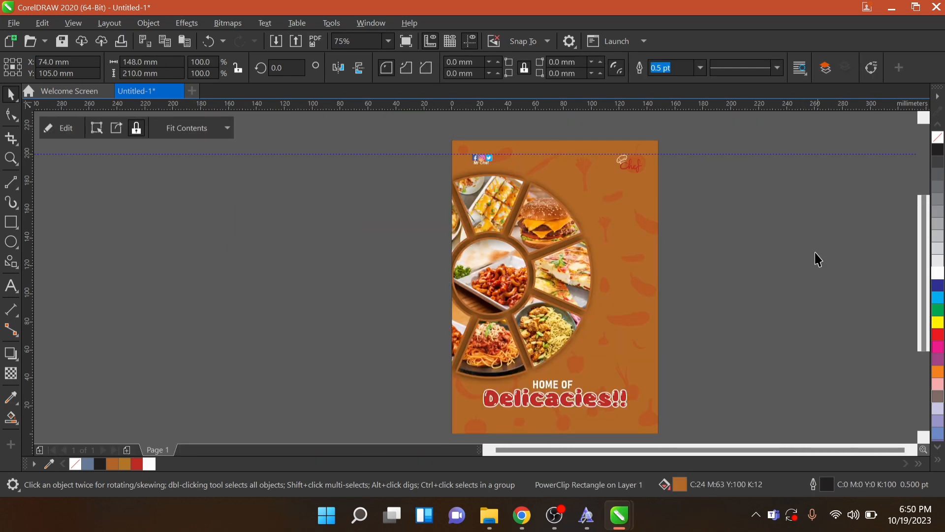
pyautogui.click(818, 259)
# Step: Raise the slogan to about Y 33 mm and scale it down to about 96 mm wide
pyautogui.click(554, 400)
pyautogui.scroll(1, 554, 402)
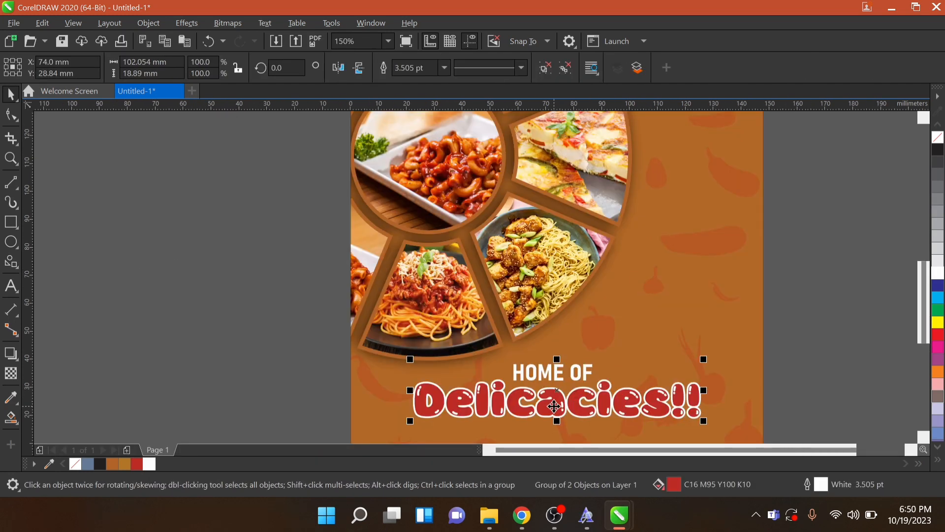
pyautogui.moveTo(556, 403); pyautogui.dragTo(555, 395)
pyautogui.moveTo(705, 412); pyautogui.dragTo(695, 413)
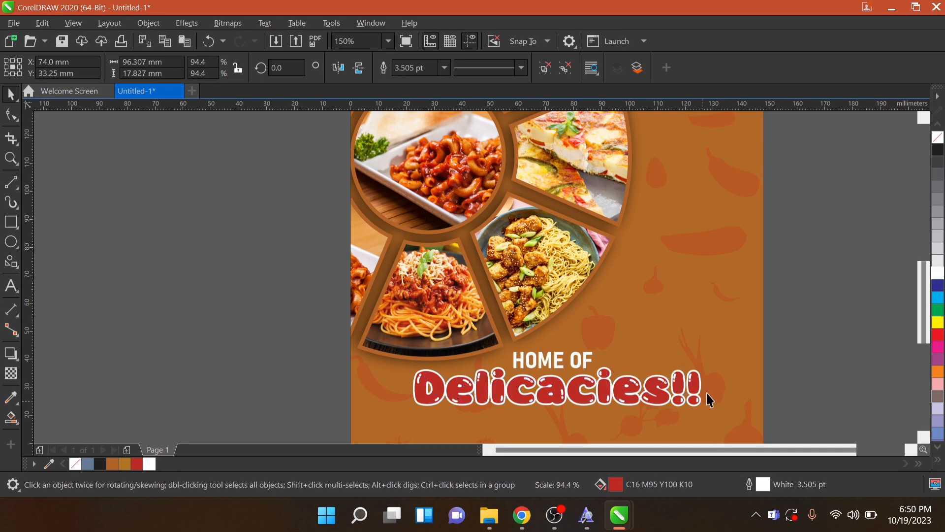
pyautogui.scroll(-2, 533, 375)
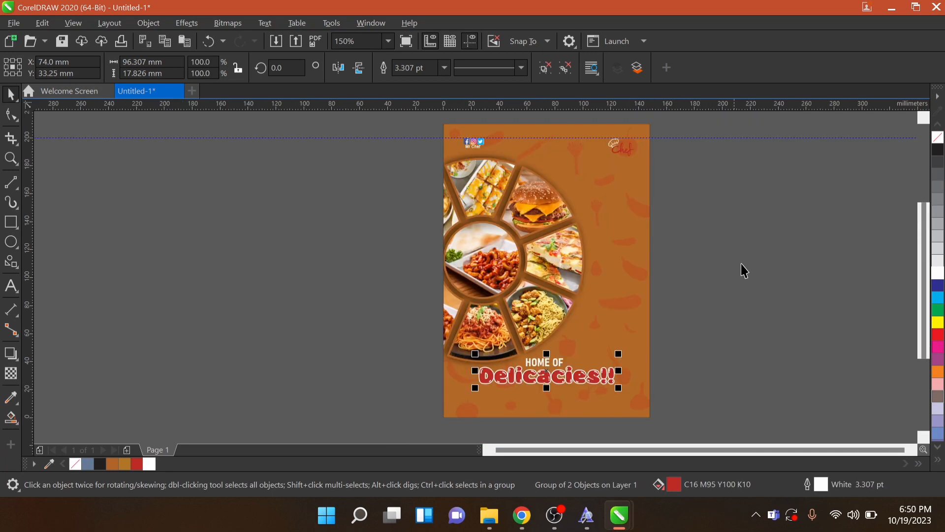
# Step: Raise the food wheel inside the background PowerClip to about Y 118 mm and finish editing the contents
pyautogui.press('Escape')
pyautogui.doubleClick(476, 162)
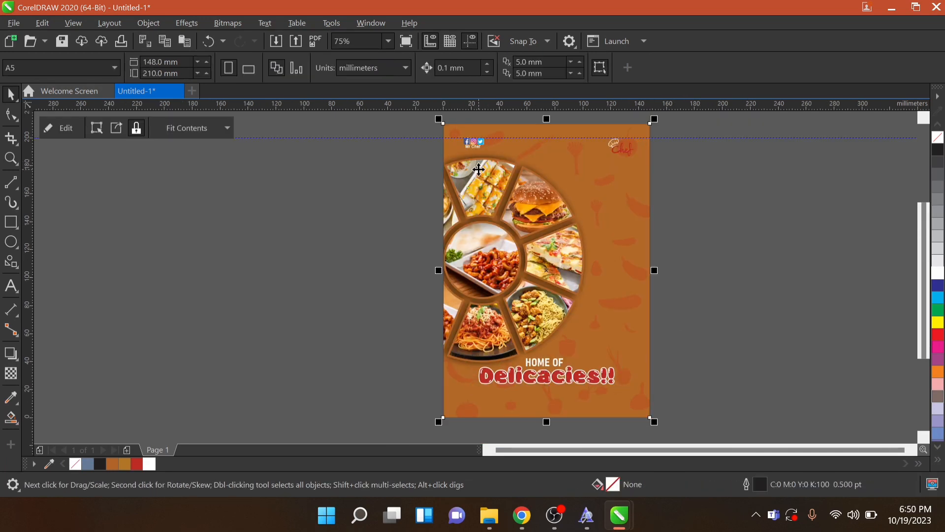
pyautogui.click(474, 248)
pyautogui.moveTo(474, 247); pyautogui.dragTo(476, 245)
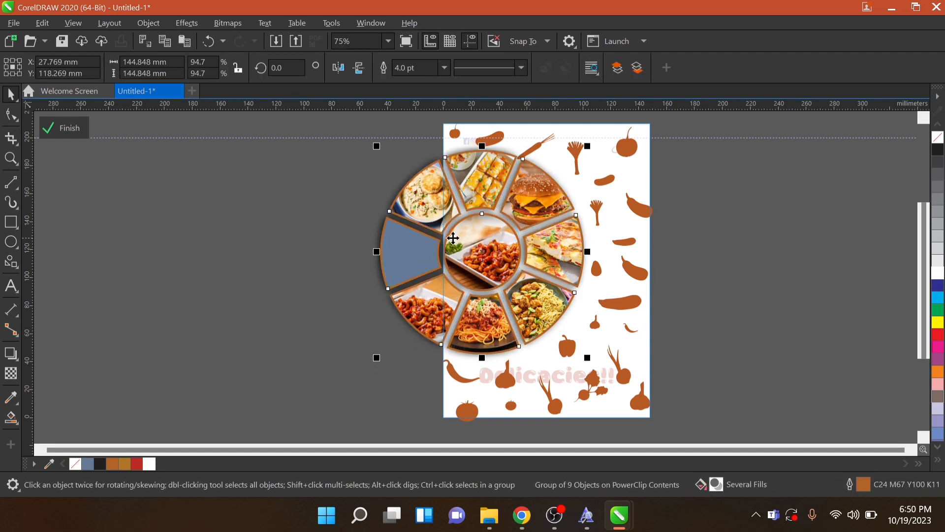
pyautogui.keyDown('ctrl'); pyautogui.click(293, 253); pyautogui.keyUp('ctrl')
pyautogui.click(722, 246)
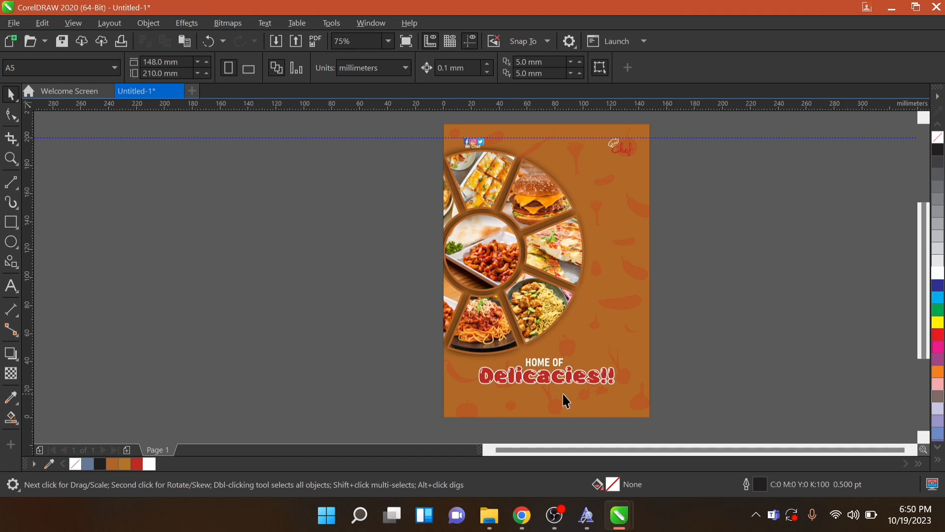
# Step: Move the slogan straight up beneath the wheel to about Y 40 mm
pyautogui.moveTo(554, 382); pyautogui.dragTo(556, 370)
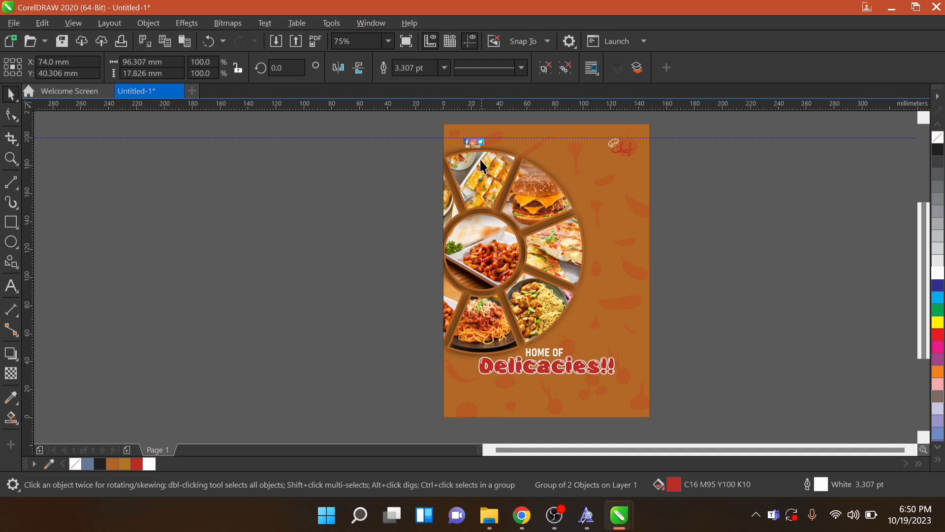
pyautogui.press('Escape')
# Step: Lower the food wheel slightly inside the PowerClip to about Y 117.5 mm, clearing the "Mr Chef" caption, and finish editing
pyautogui.scroll(4, 475, 132)
pyautogui.doubleClick(484, 218)
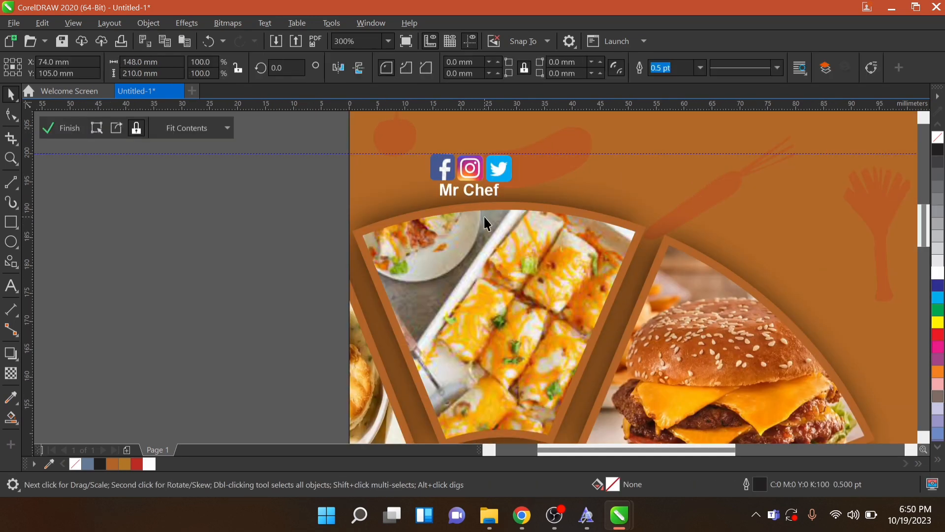
pyautogui.click(475, 213)
pyautogui.moveTo(476, 227); pyautogui.dragTo(475, 211)
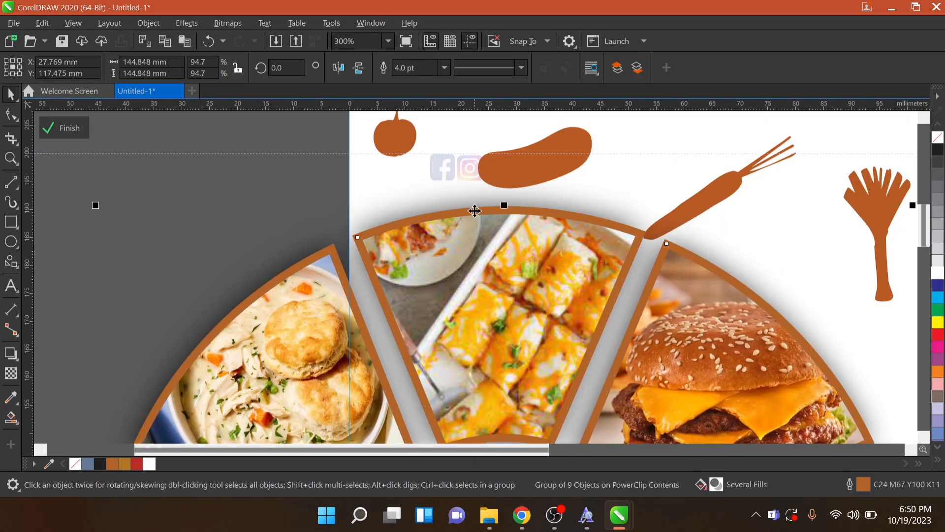
pyautogui.click(388, 192)
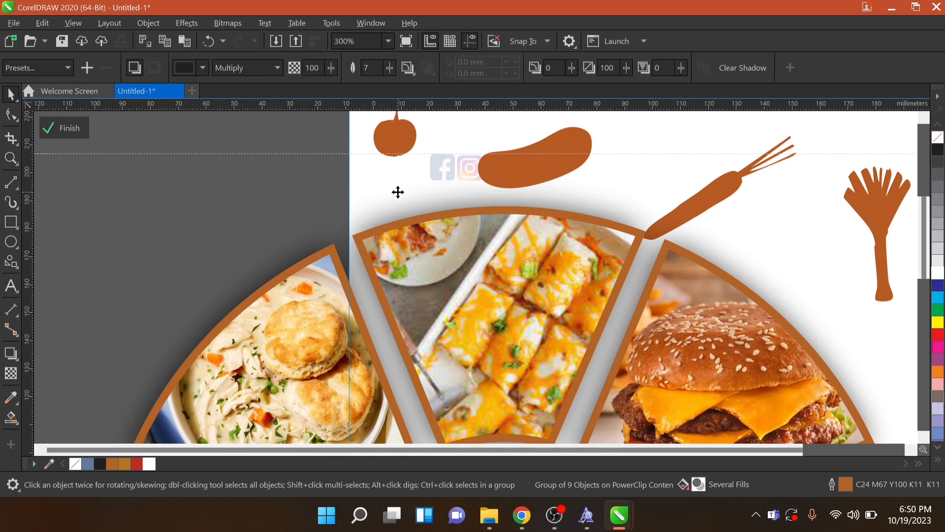
pyautogui.scroll(-4, 402, 190)
pyautogui.scroll(-1, 407, 188)
pyautogui.keyDown('ctrl'); pyautogui.click(555, 300); pyautogui.keyUp('ctrl')
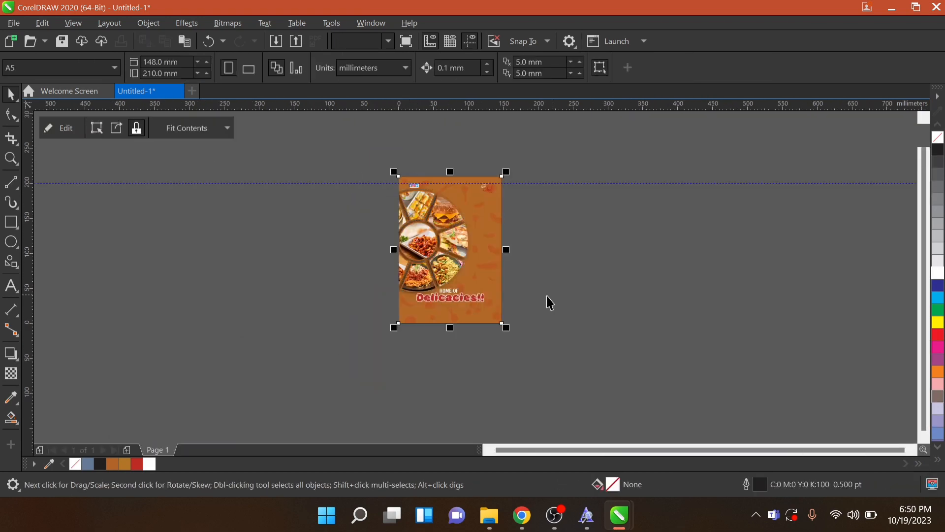
# Step: Ungroup the "HOME OF" and "Delicacies!!" slogan lines
pyautogui.scroll(2, 438, 314)
pyautogui.click(653, 273)
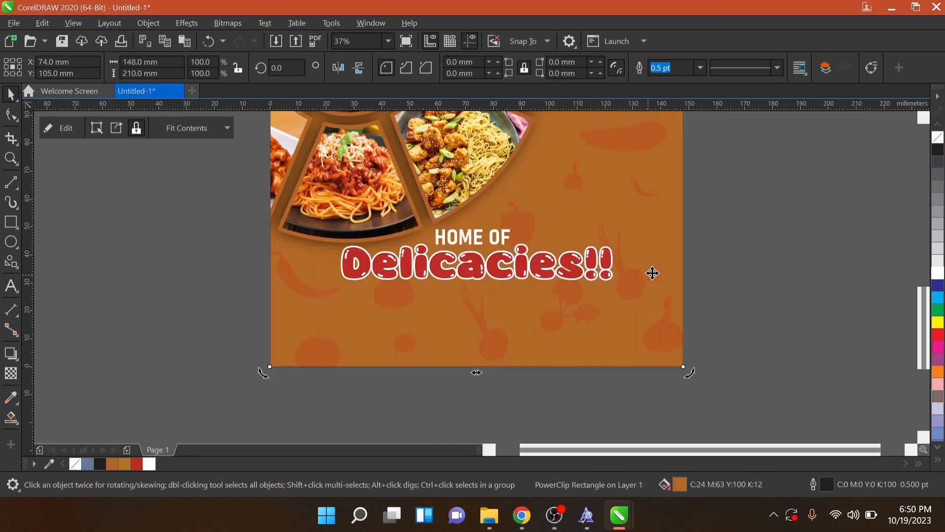
pyautogui.click(738, 244)
pyautogui.click(522, 261)
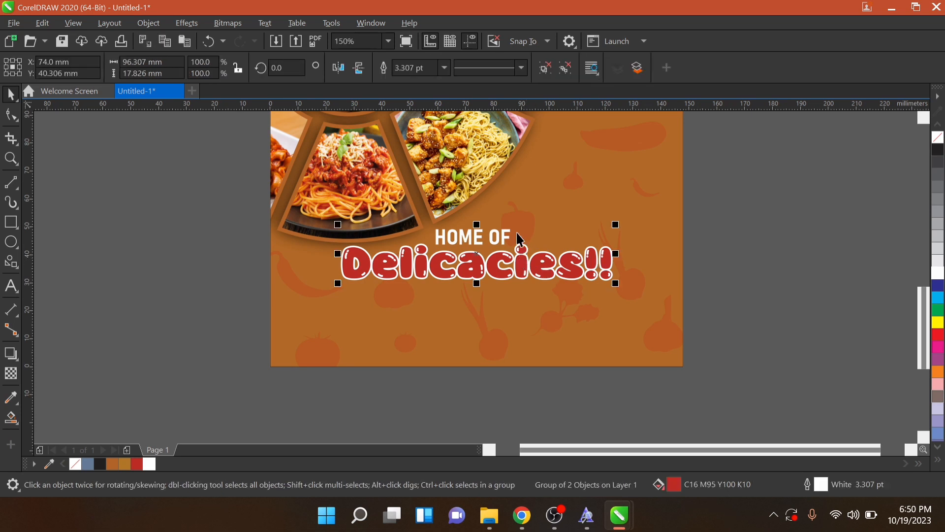
pyautogui.click(548, 72)
pyautogui.click(711, 231)
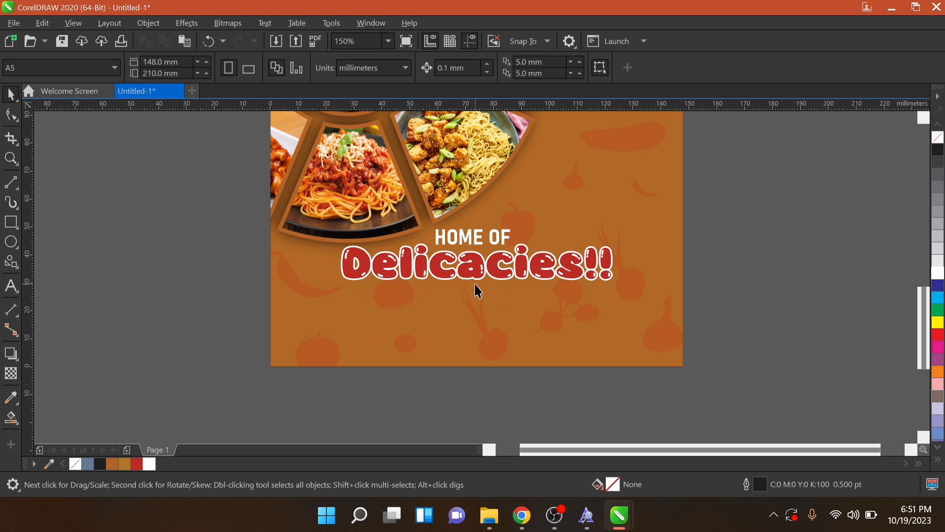
# Step: Add the artistic text "Our Menu" below the "Delicacies!!" line
pyautogui.click(9, 288)
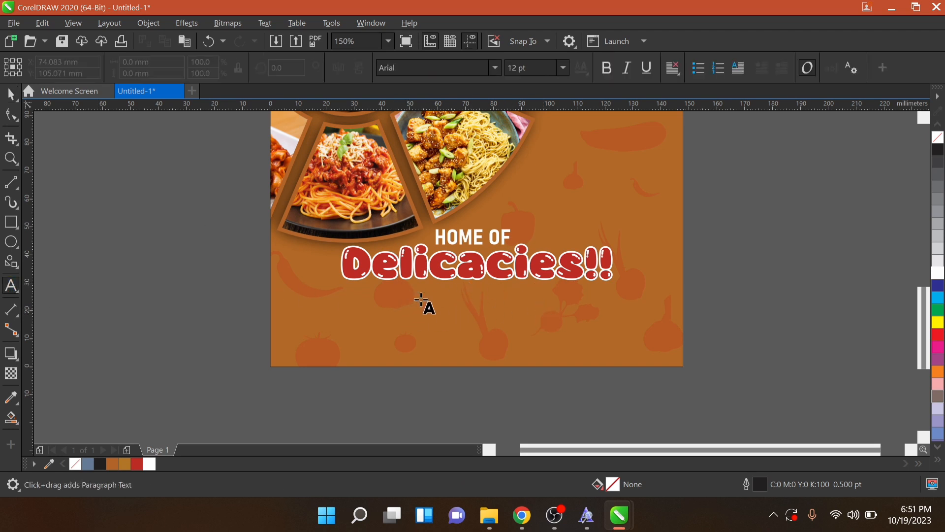
pyautogui.click(428, 308)
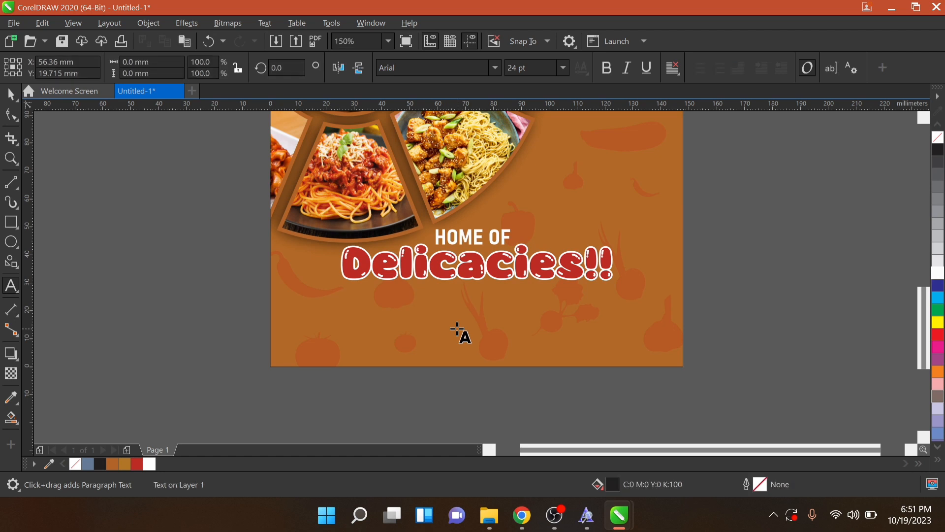
pyautogui.write('Our')
pyautogui.write('Menu')
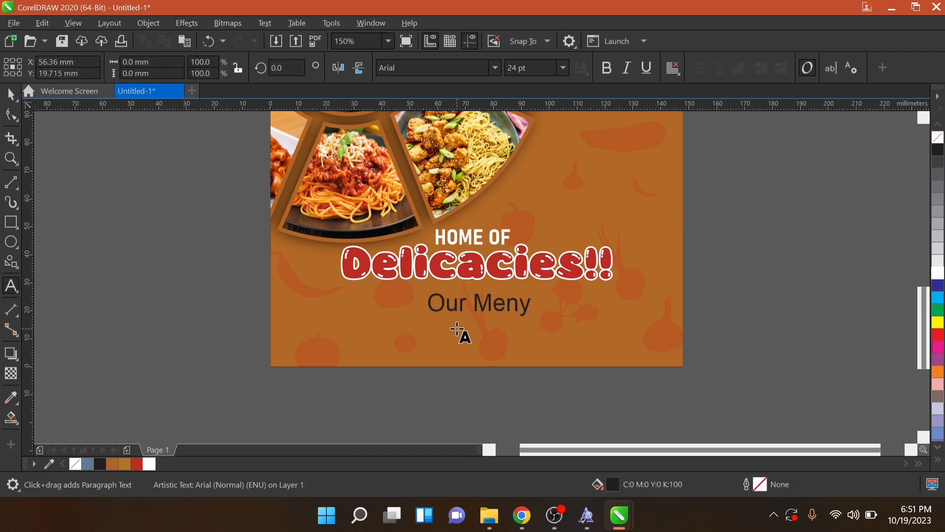
pyautogui.hotkey('ctrl', 'space')
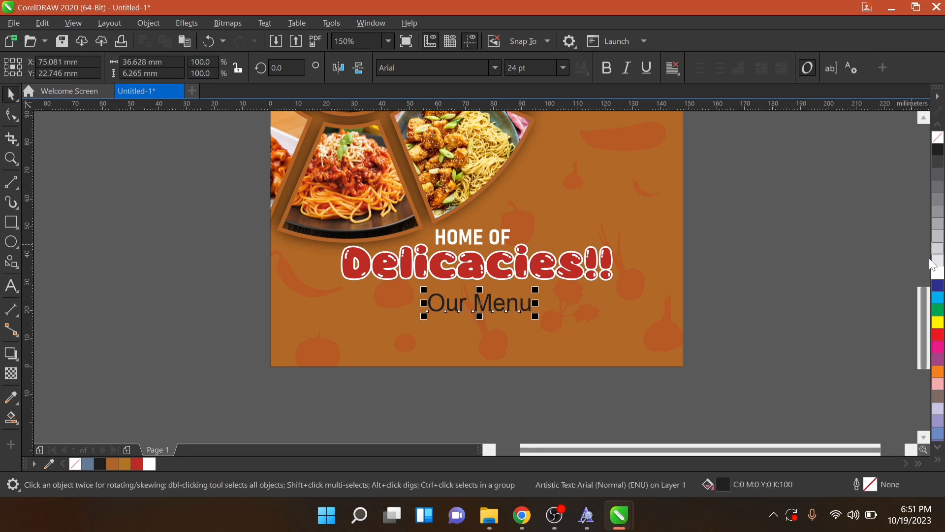
# Step: Fill the "Our Menu" text with white and set its font to Bodoni Bd BT (Bold, Normal)
pyautogui.click(938, 272)
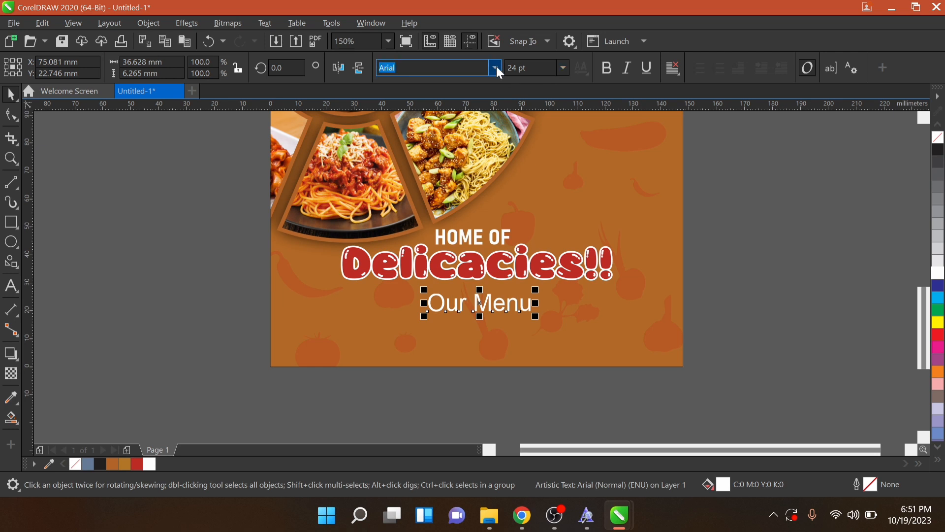
pyautogui.click(494, 67)
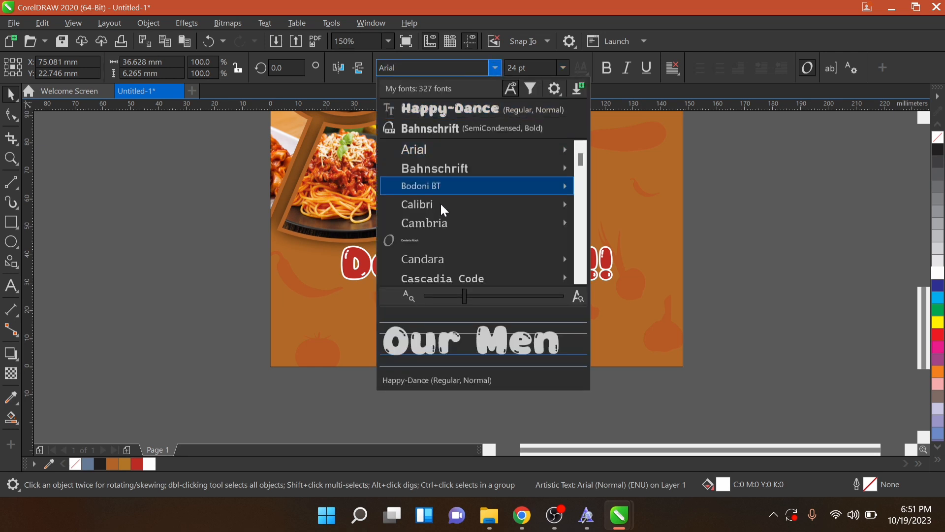
pyautogui.moveTo(447, 191)
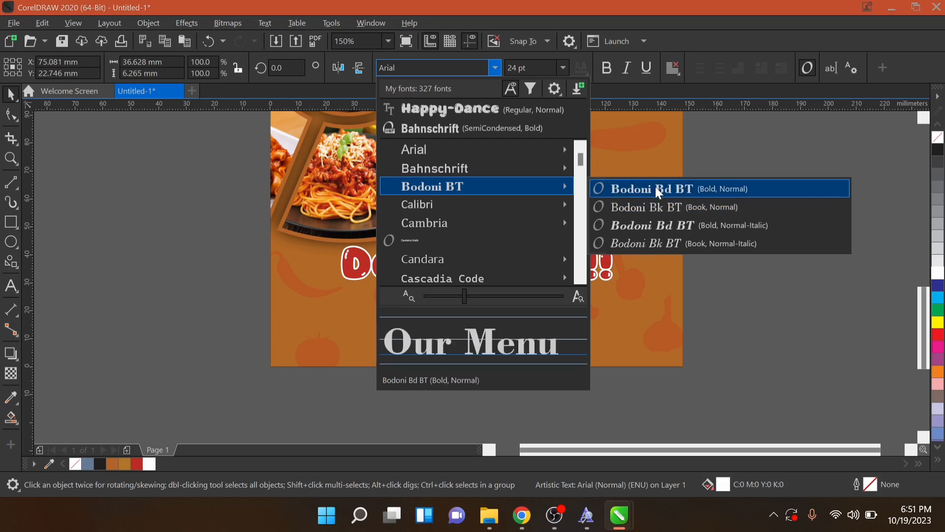
pyautogui.click(634, 190)
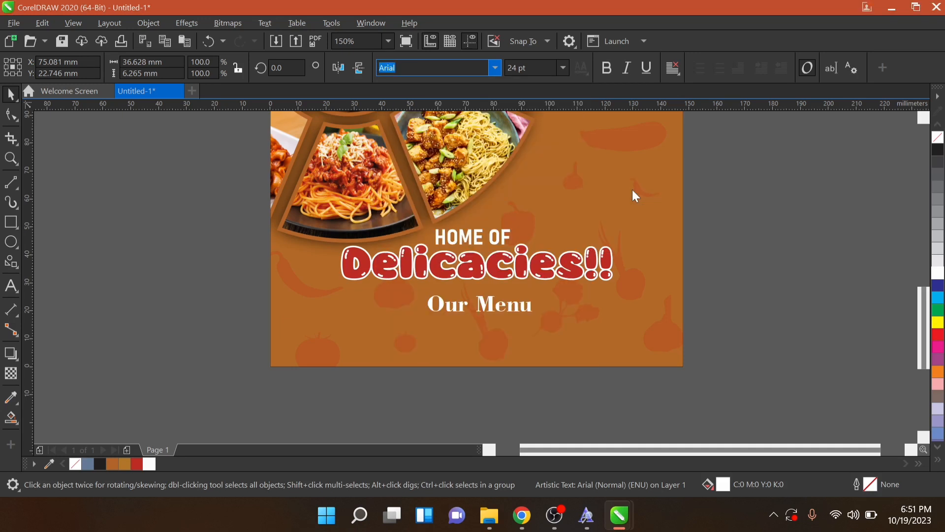
# Step: Centre "Our Menu" horizontally on the background and scale it down to about 35 mm wide
pyautogui.keyDown('shift'); pyautogui.click(560, 326); pyautogui.keyUp('shift')
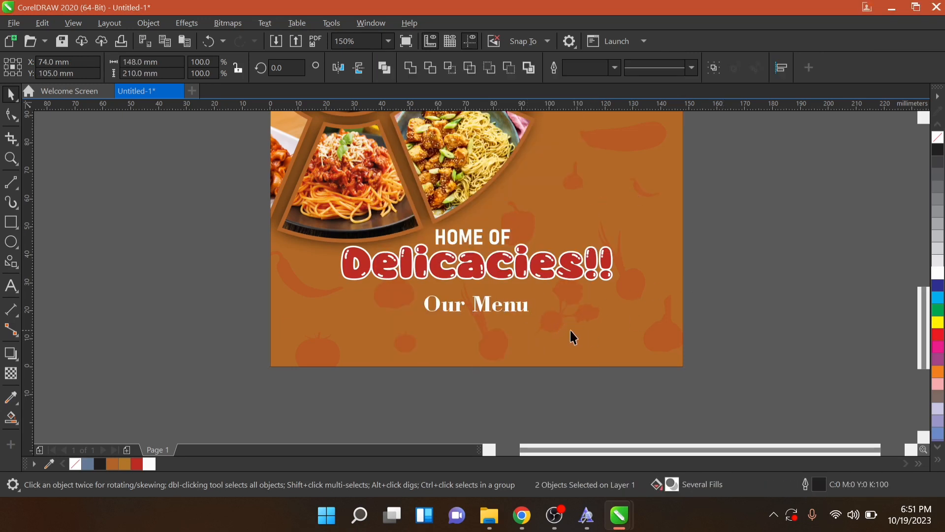
pyautogui.click(522, 310)
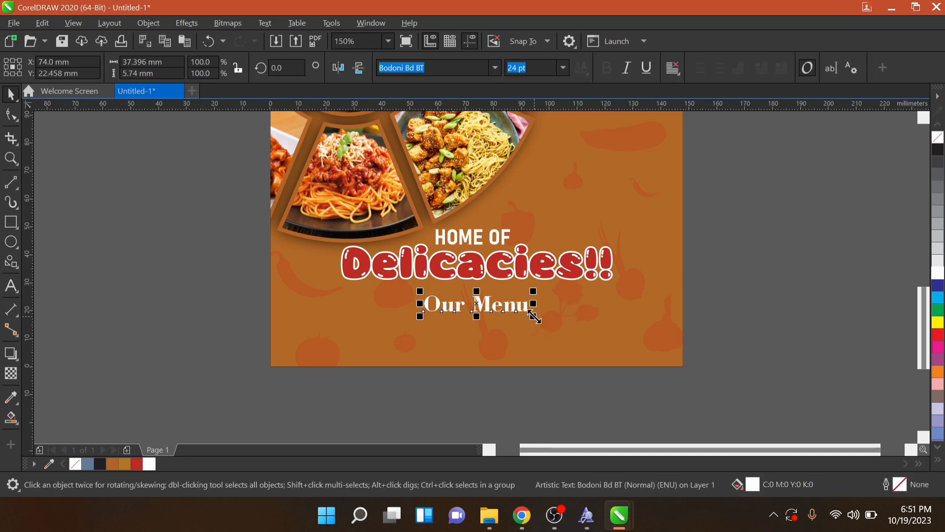
pyautogui.moveTo(534, 317); pyautogui.dragTo(528, 316)
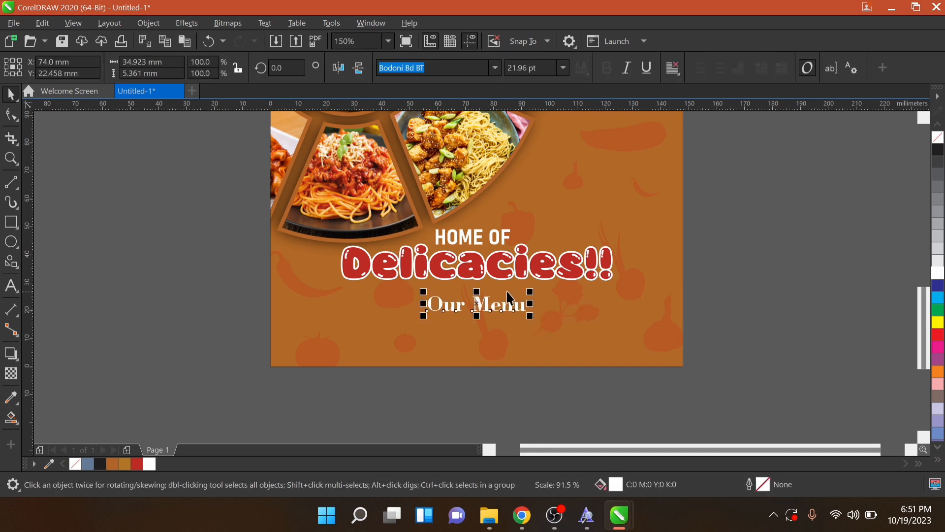
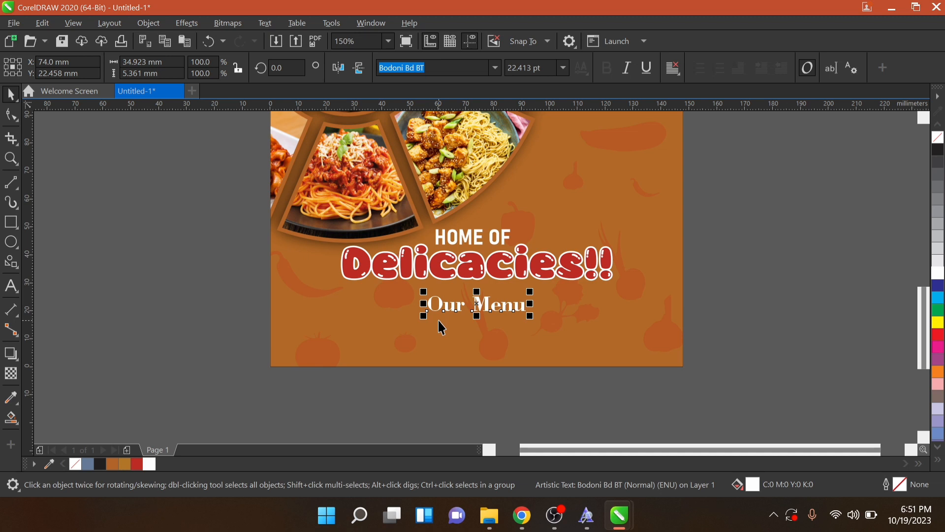
# Step: Add an artistic text row of forward slashes beside "Our Menu" and scale it down to about 46 mm wide
pyautogui.click(11, 286)
pyautogui.click(590, 306)
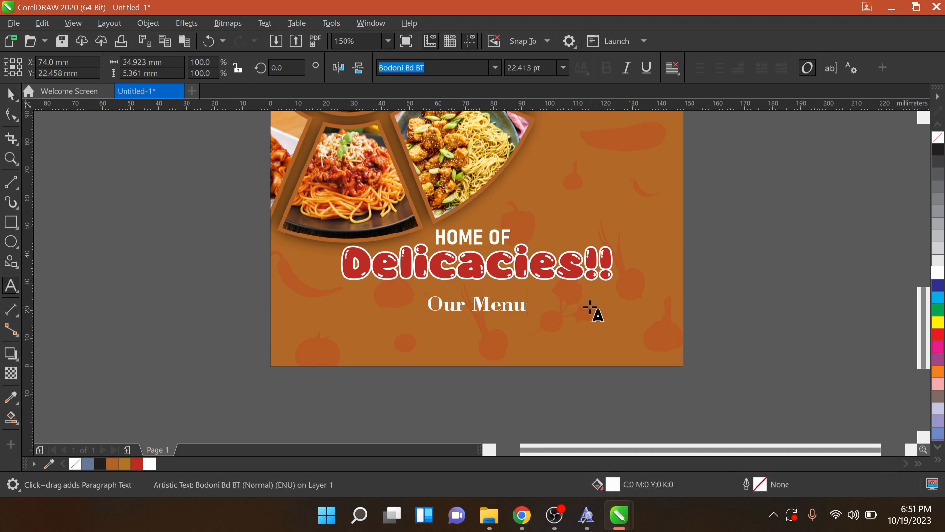
pyautogui.write('///')
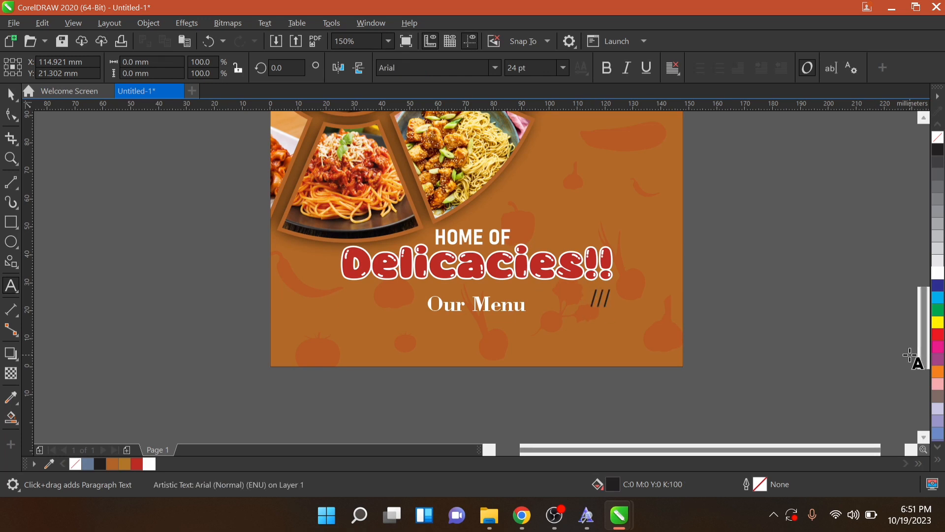
pyautogui.write('///////////////////////////////////////////')
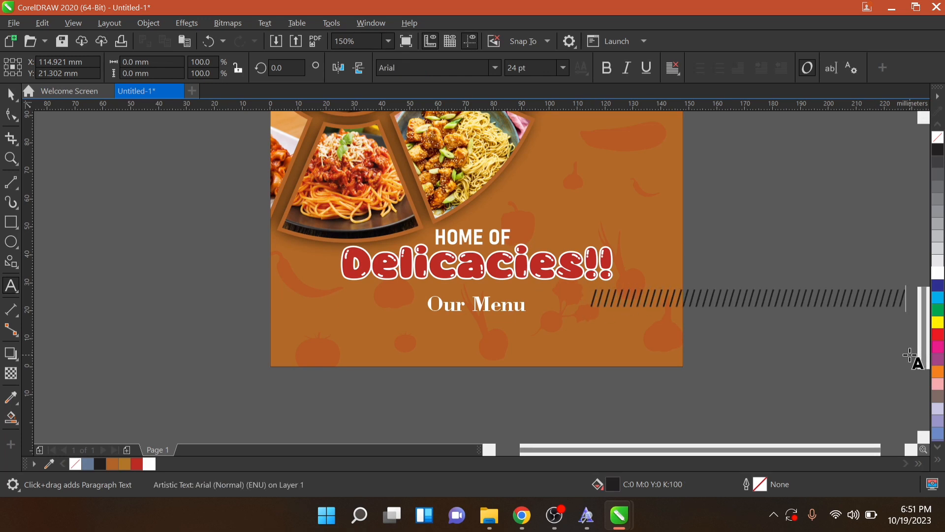
pyautogui.hotkey('ctrl', 'space')
pyautogui.moveTo(911, 311); pyautogui.dragTo(726, 332)
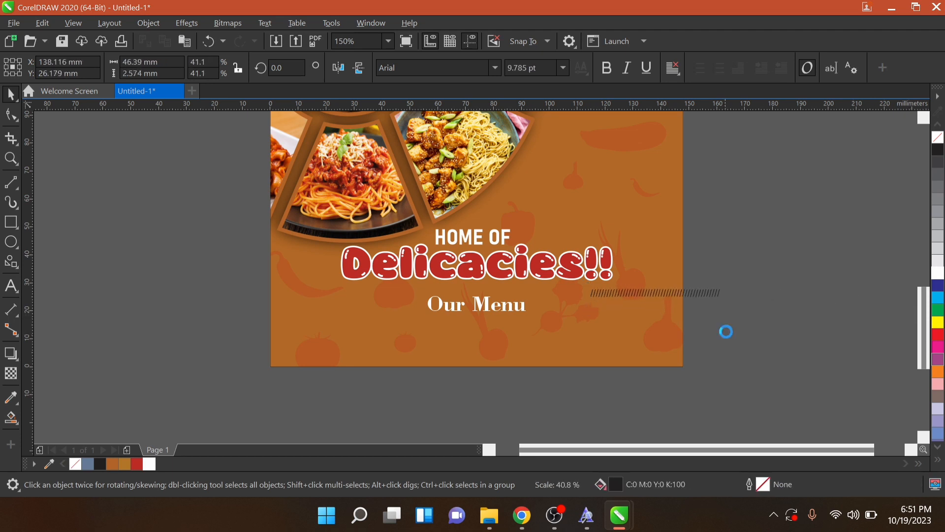
# Step: Move the slash row between "Delicacies!!" and "Our Menu" and lengthen it with more slashes to about 94 mm wide
pyautogui.moveTo(659, 291); pyautogui.dragTo(386, 290)
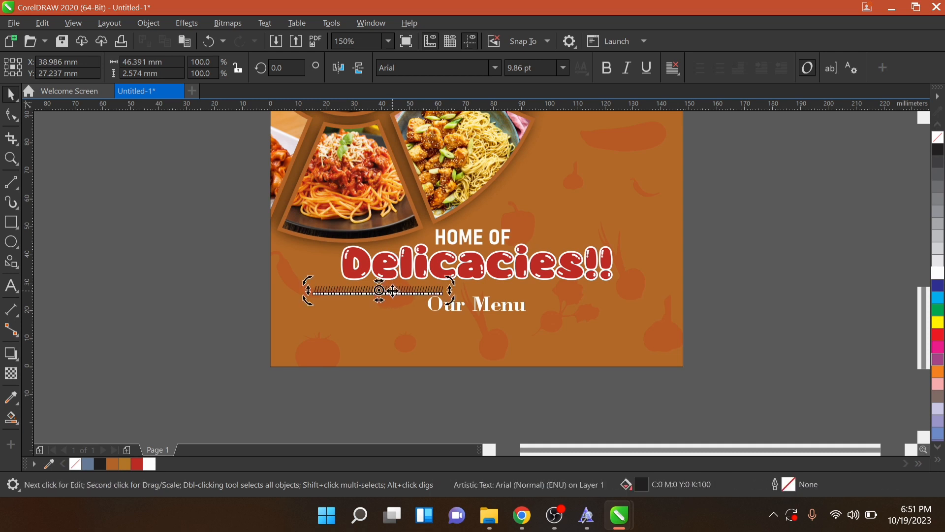
pyautogui.press('F8')
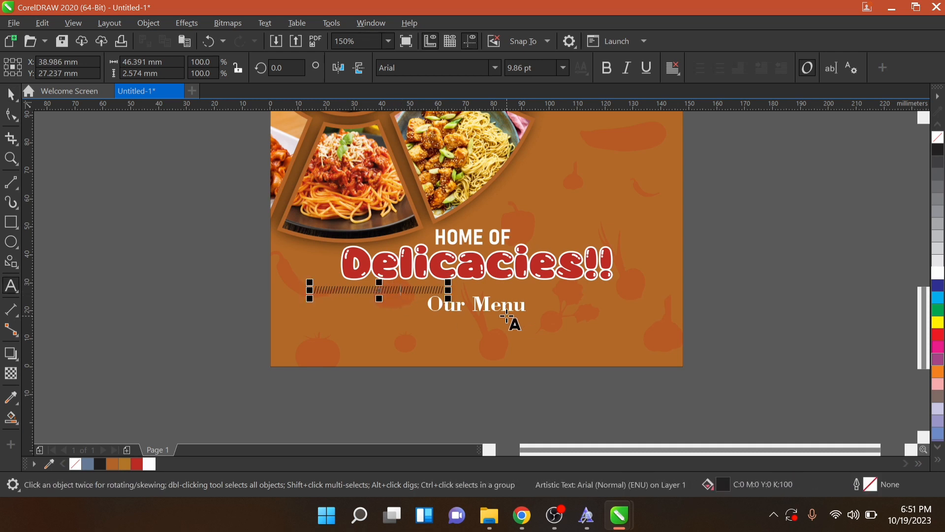
pyautogui.write('////////////////////////////')
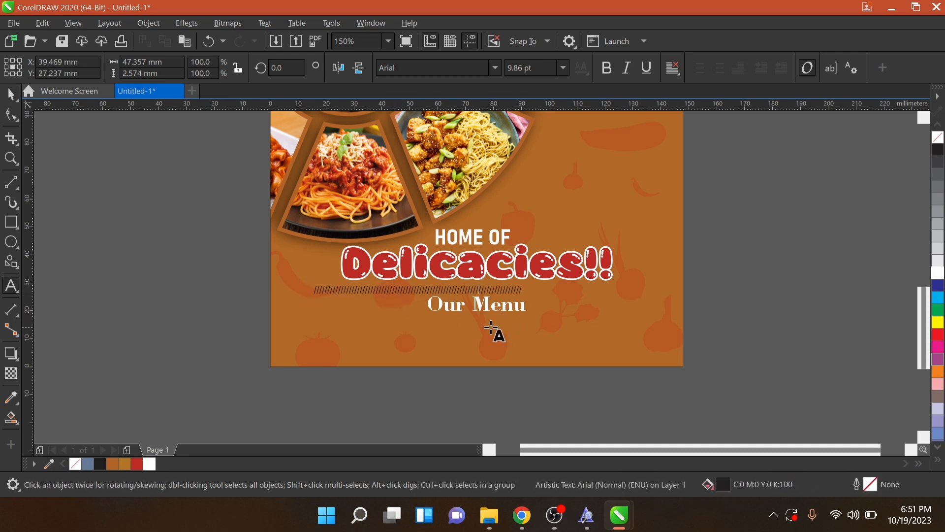
pyautogui.hotkey('ctrl', 'space')
# Step: Centre the slash row horizontally on the background
pyautogui.keyDown('shift'); pyautogui.click(539, 343); pyautogui.keyUp('shift')
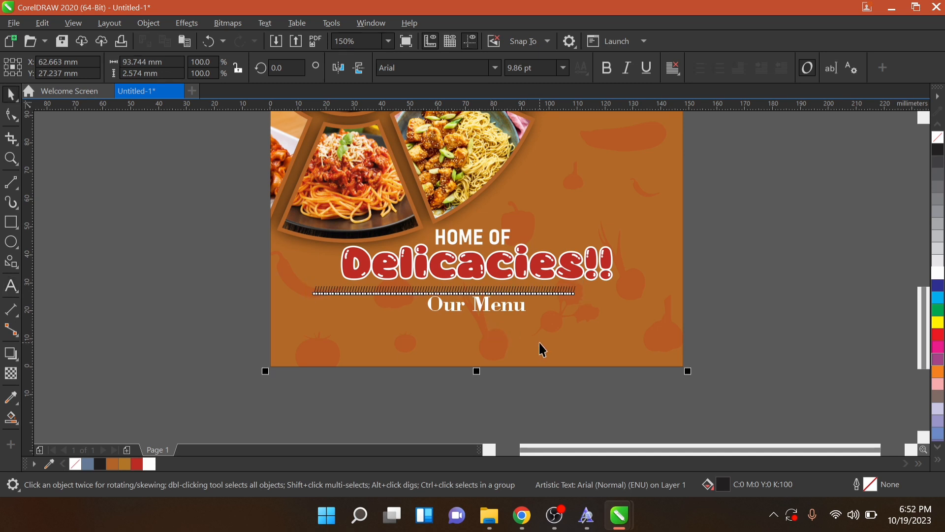
pyautogui.press('c')
pyautogui.press('Escape')
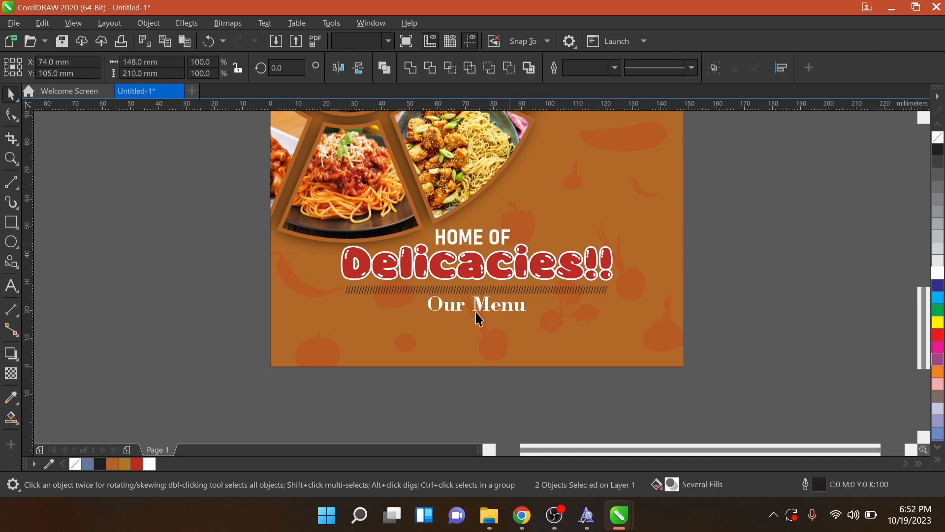
# Step: Move the slash row and "Our Menu" down together slightly to about Y 22.4 mm
pyautogui.click(489, 313)
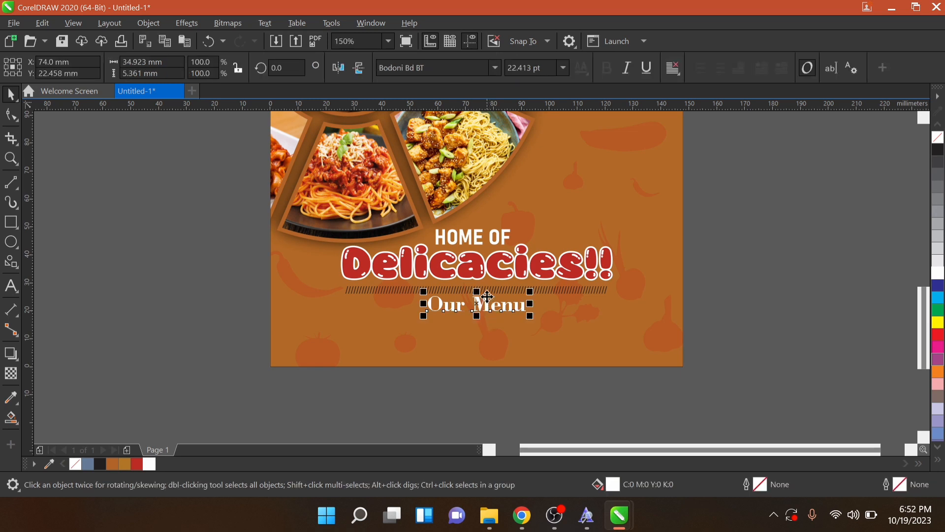
pyautogui.keyDown('shift'); pyautogui.click(488, 290); pyautogui.keyUp('shift')
pyautogui.moveTo(489, 288); pyautogui.dragTo(490, 289)
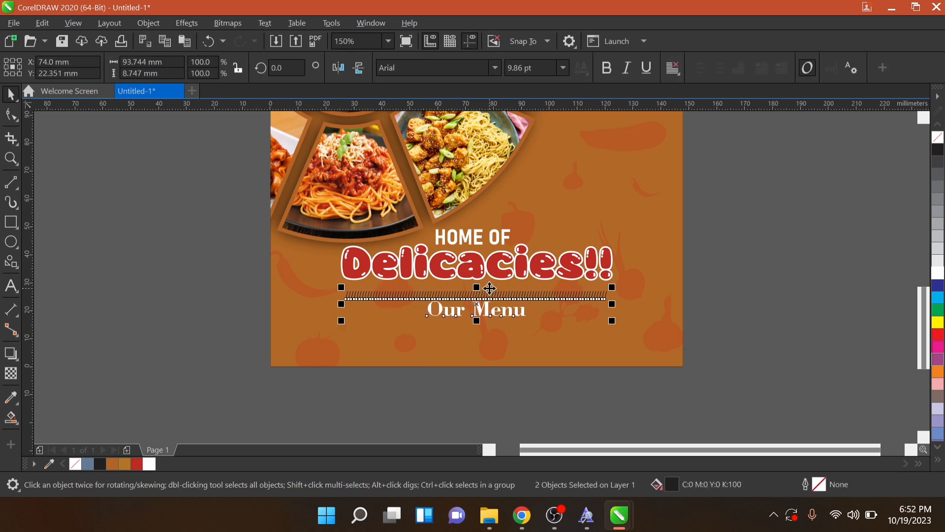
pyautogui.click(641, 290)
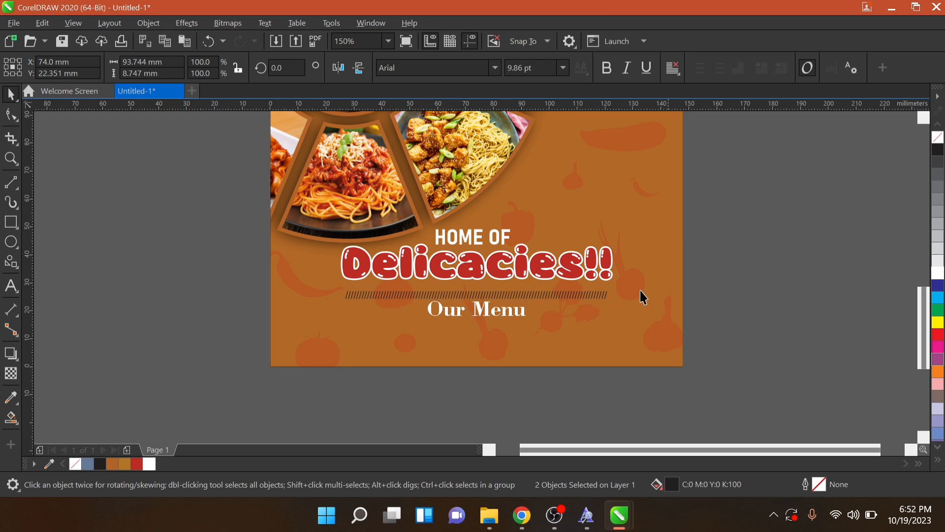
# Step: Lower "Our Menu" slightly to about Y 19.9 mm and scale it down to about 33 mm wide
pyautogui.click(509, 318)
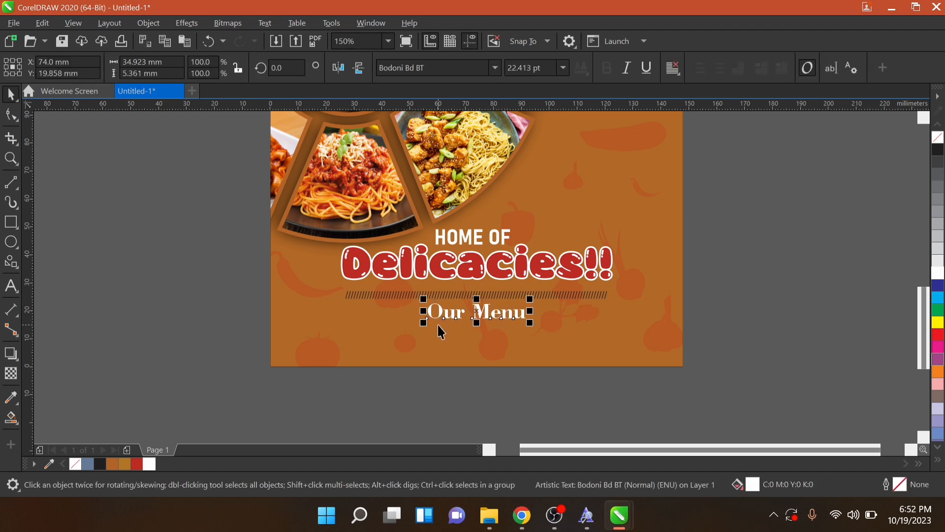
pyautogui.moveTo(530, 323); pyautogui.dragTo(529, 328)
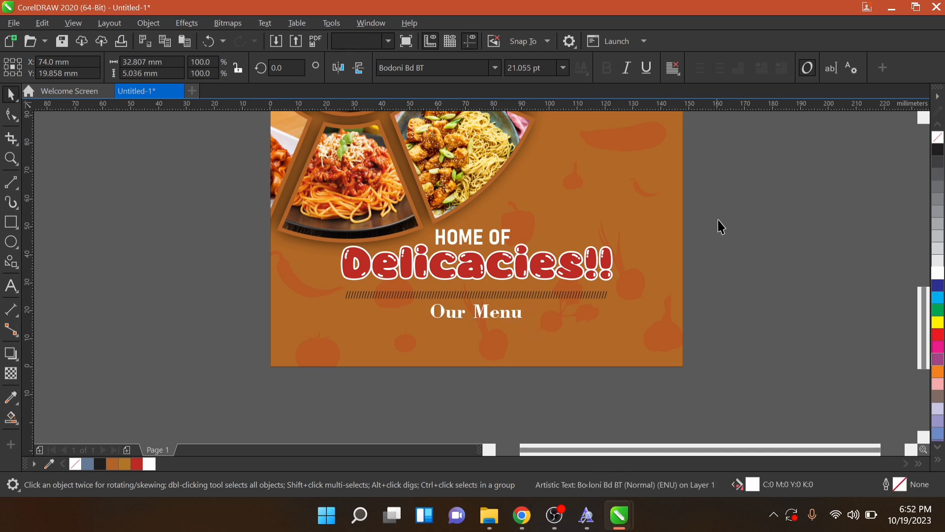
pyautogui.click(767, 200)
# Step: Nudge the slash row and "Our Menu" up together to about Y 23.2 mm
pyautogui.click(602, 298)
pyautogui.keyDown('shift'); pyautogui.click(477, 316); pyautogui.keyUp('shift')
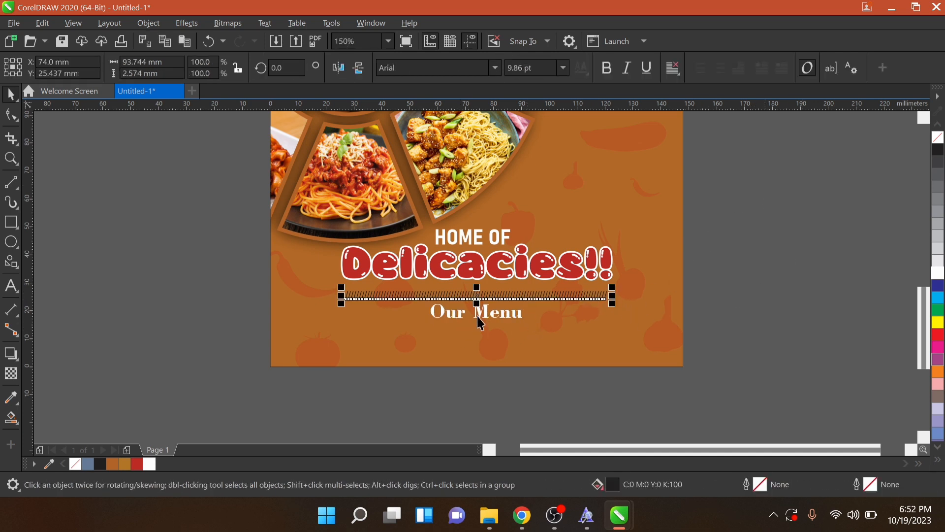
pyautogui.press('Up')
pyautogui.press('Up')
pyautogui.press('Up')
pyautogui.press('Up')
pyautogui.press('Up')
pyautogui.press('Up')
pyautogui.press('Up')
pyautogui.press('Up')
pyautogui.press('Up')
pyautogui.press('Up')
pyautogui.press('Up')
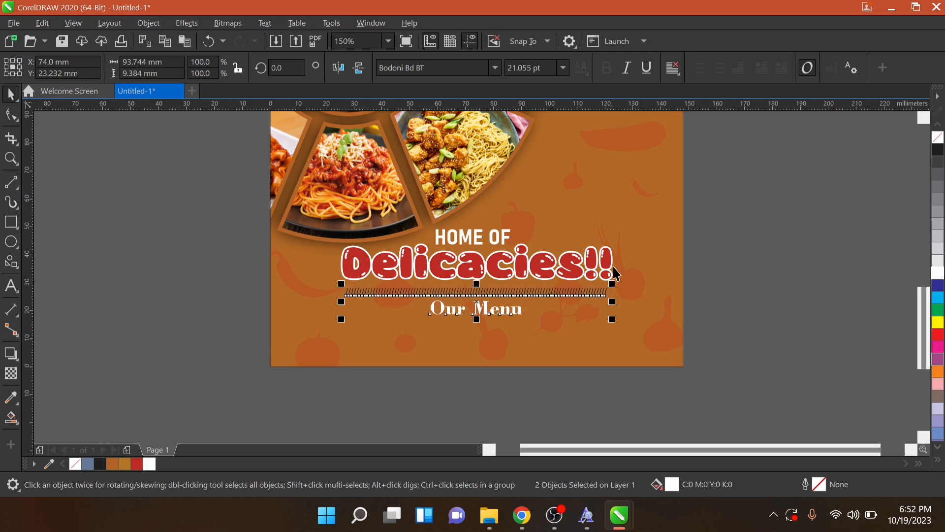
# Step: Fill the slash row with rich black (C100 M100 Y100 K100)
pyautogui.click(598, 296)
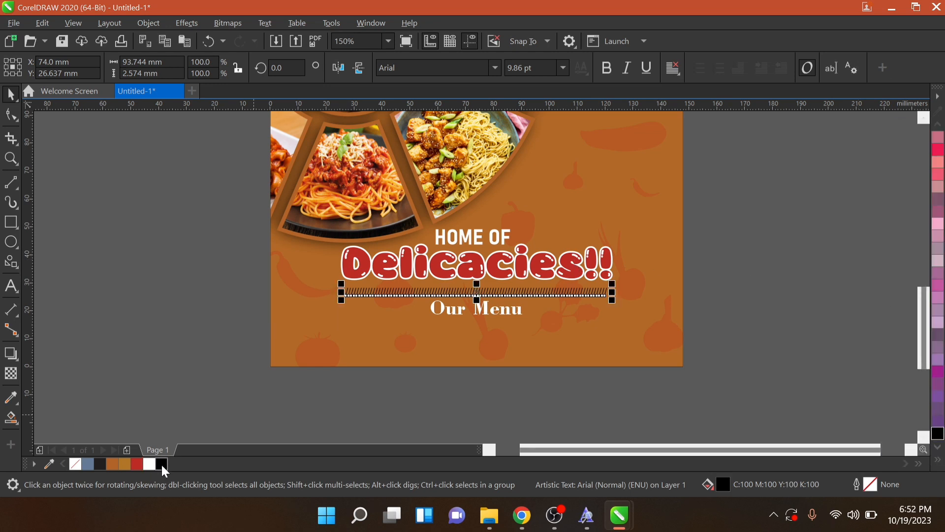
pyautogui.click(161, 466)
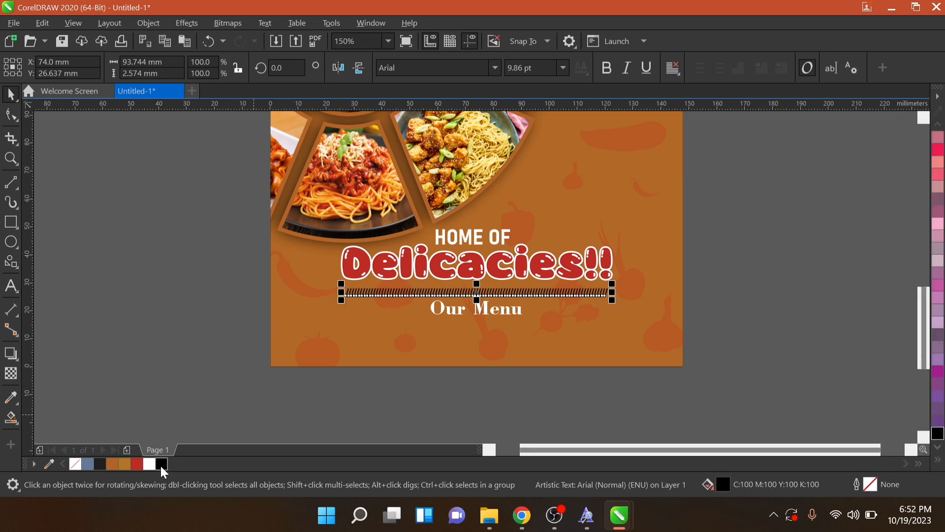
pyautogui.click(186, 331)
pyautogui.scroll(-2, 508, 300)
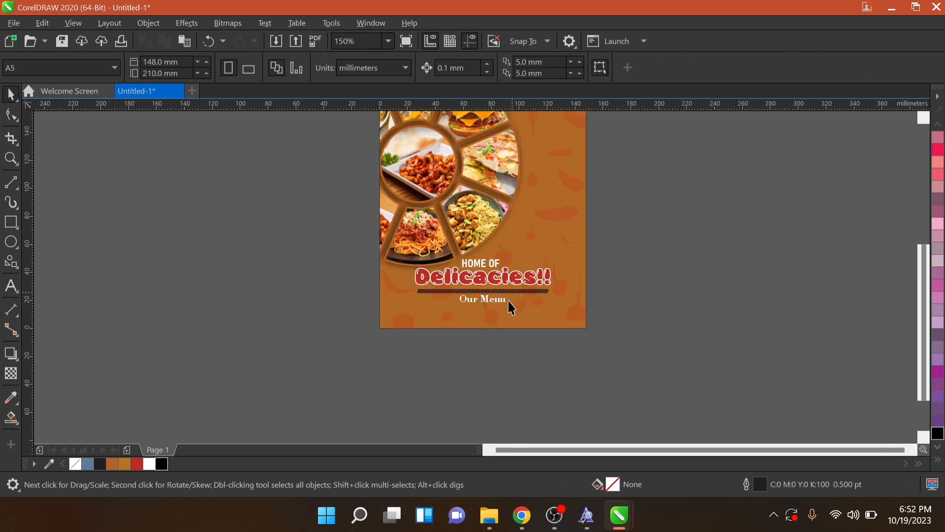
pyautogui.scroll(2, 486, 319)
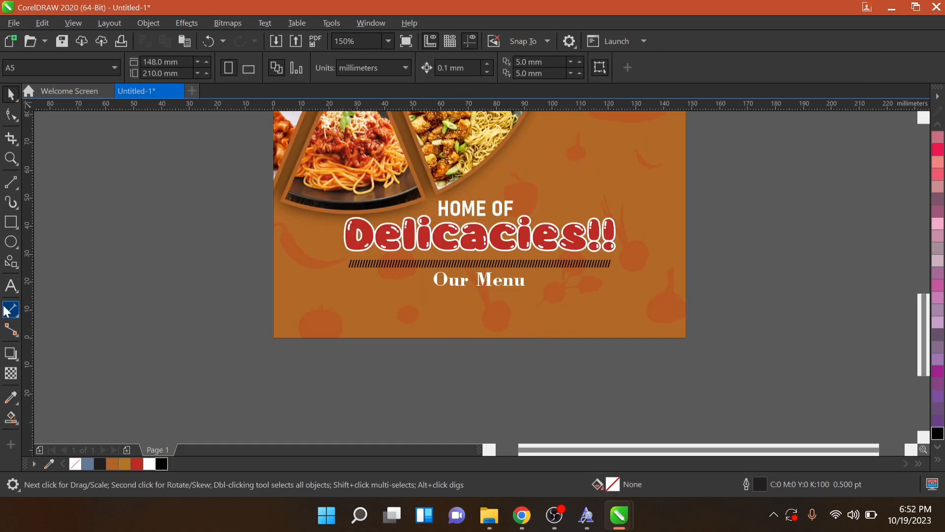
# Step: Add the two-line bold Arial text "Chicken Meal Pasta Macaroni Pizza Burger / Hot Dog Meat Pie Coffee" below "Our Menu" and centre-align its lines
pyautogui.click(14, 285)
pyautogui.click(333, 308)
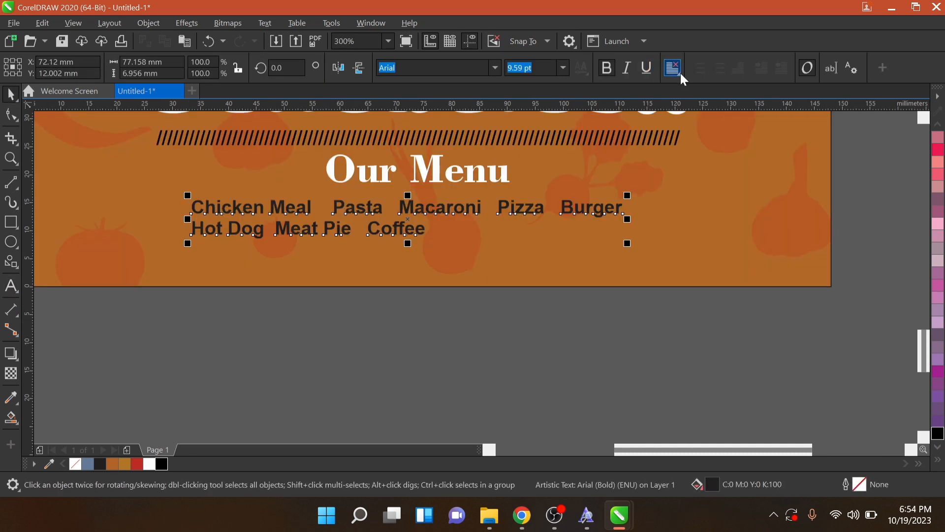
pyautogui.click(681, 72)
pyautogui.click(690, 113)
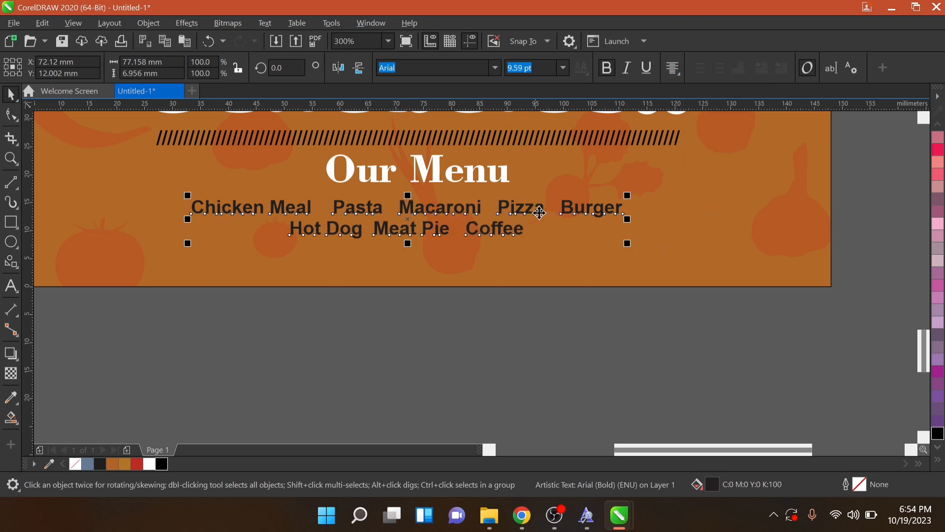
# Step: Centre the two-line menu list horizontally on the background
pyautogui.keyDown('shift'); pyautogui.click(667, 227); pyautogui.keyUp('shift')
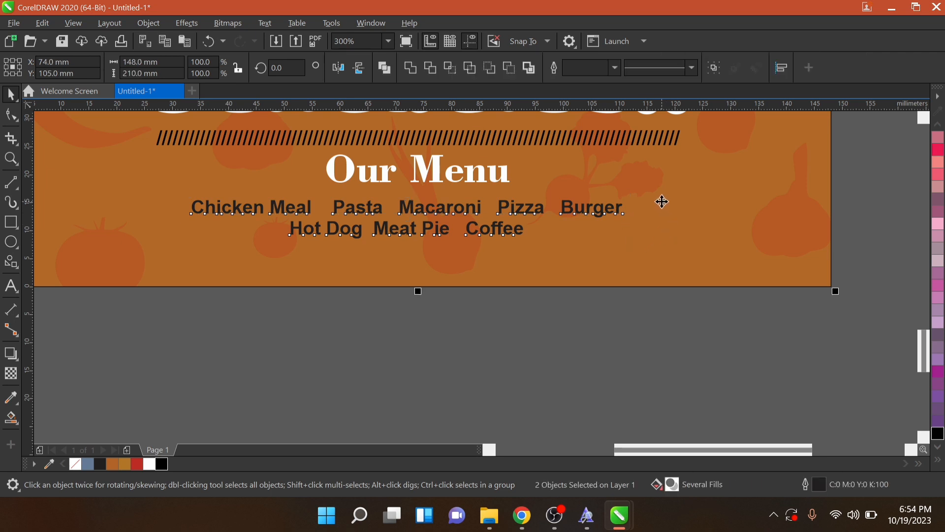
pyautogui.press('c')
pyautogui.click(493, 416)
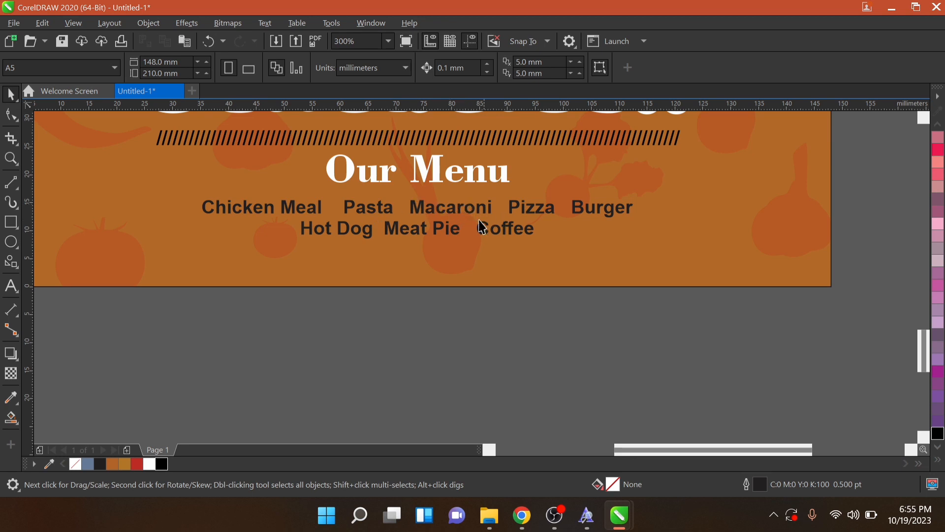
# Step: Draw a square bullet of about 1.2 mm before "Chicken Meal" and fill it red (C16 M95 Y100 K10)
pyautogui.click(319, 208)
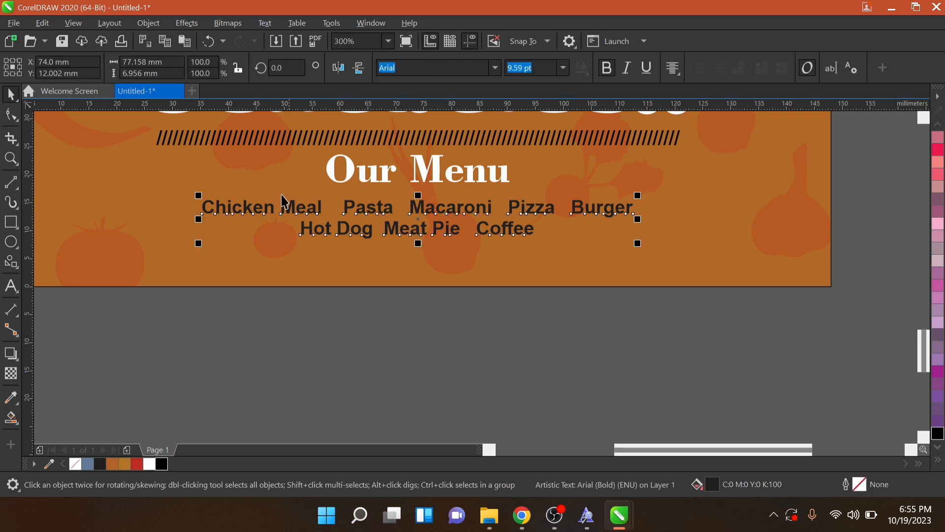
pyautogui.click(11, 225)
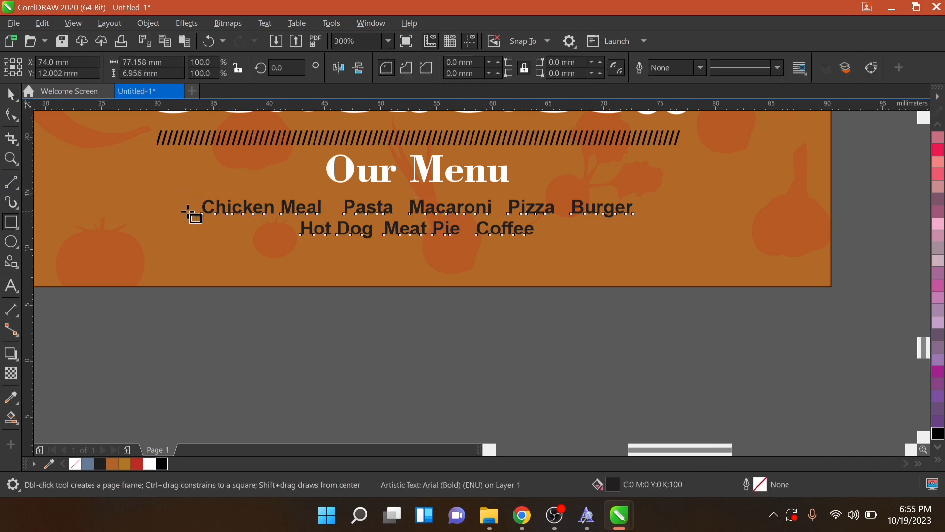
pyautogui.scroll(3, 192, 211)
pyautogui.moveTo(198, 172)
pyautogui.mouseDown()
pyautogui.moveTo(225, 202)
pyautogui.moveTo(224, 194)
pyautogui.mouseUp()
pyautogui.press('space')
pyautogui.click(136, 465)
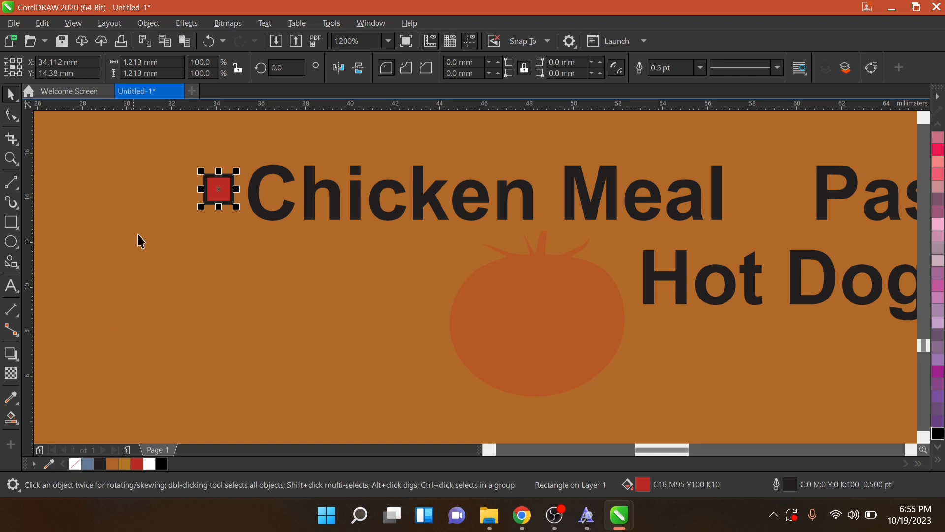
# Step: Remove the red square bullet's outline and nudge the square slightly closer to "Chicken Meal"
pyautogui.rightClick(78, 465)
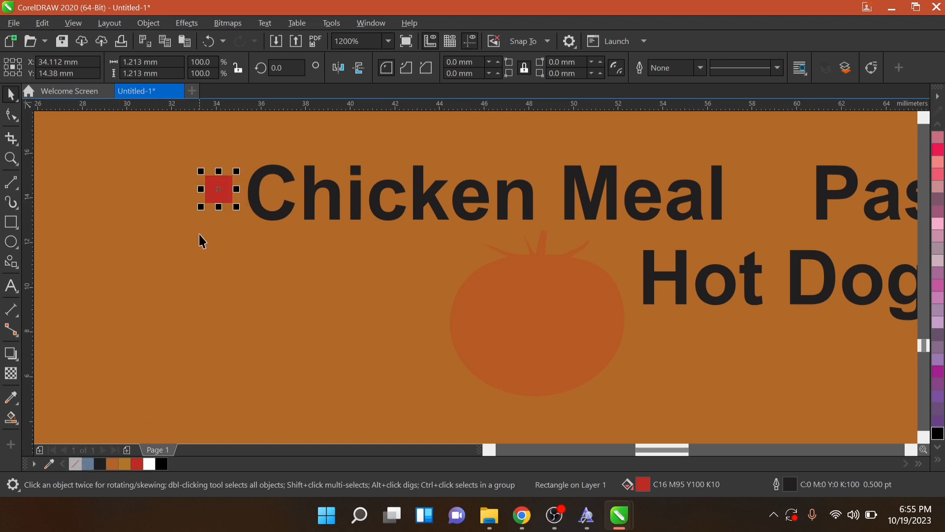
pyautogui.scroll(3, 226, 190)
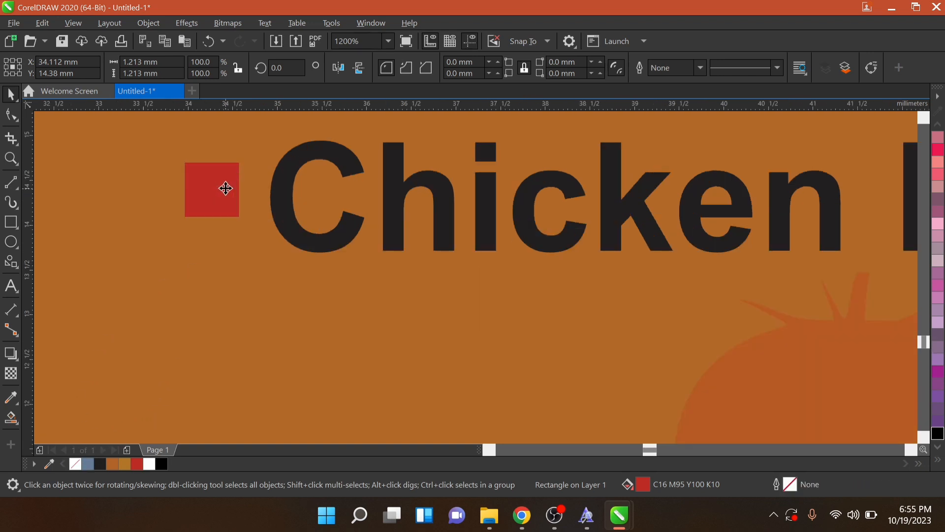
pyautogui.scroll(-3, 228, 185)
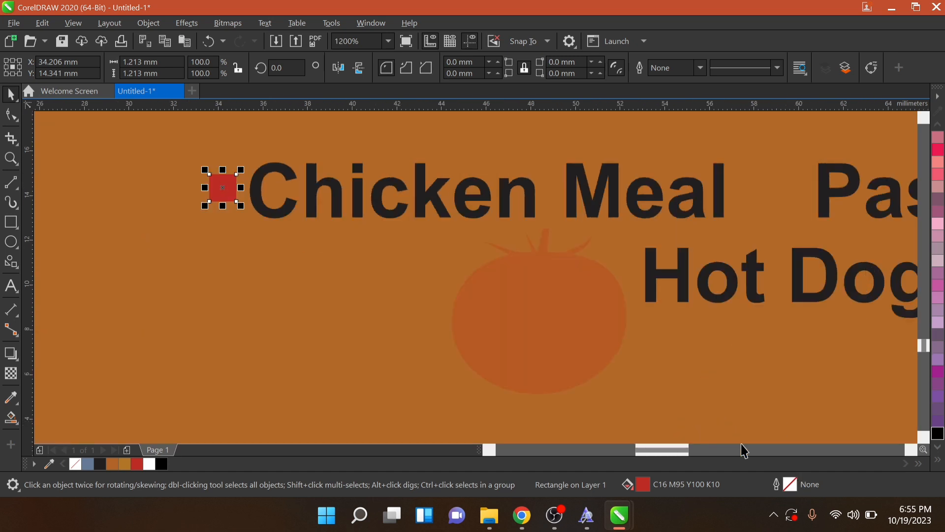
# Step: Draw a circle of about 0.4 mm in the red square's upper-right corner, filled white and without an outline
pyautogui.click(12, 241)
pyautogui.scroll(2, 229, 174)
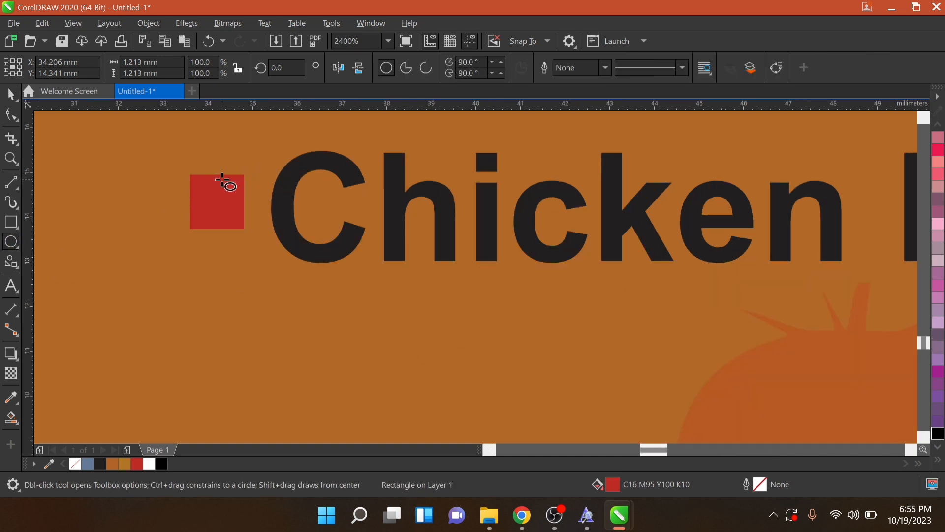
pyautogui.moveTo(232, 191); pyautogui.dragTo(228, 198)
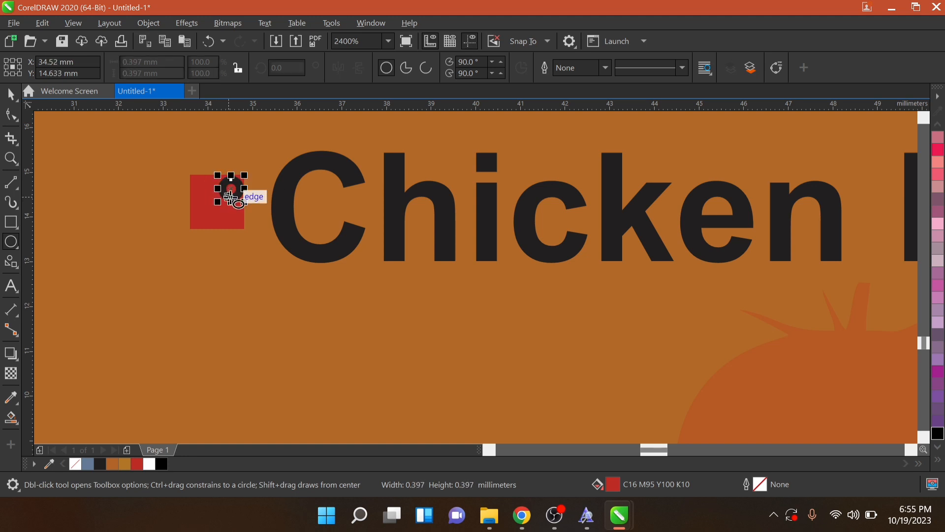
pyautogui.press('space')
pyautogui.click(147, 464)
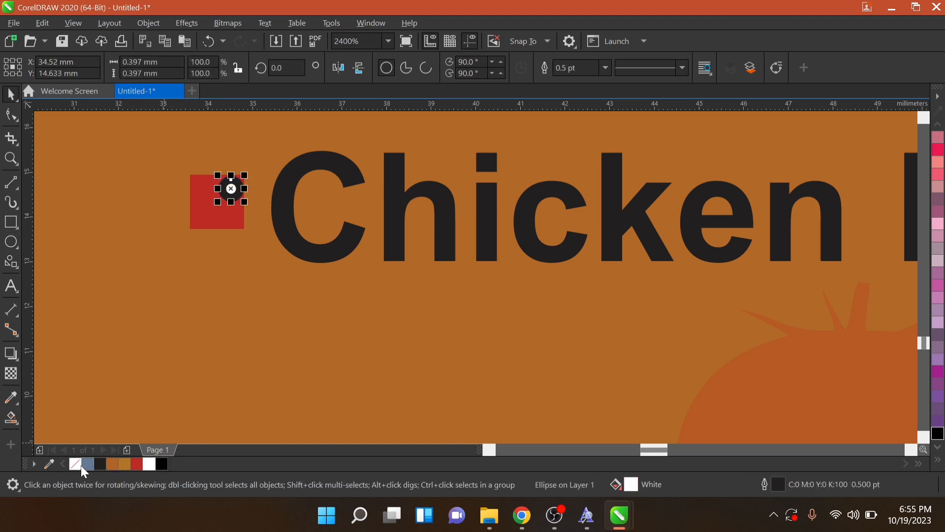
pyautogui.rightClick(71, 462)
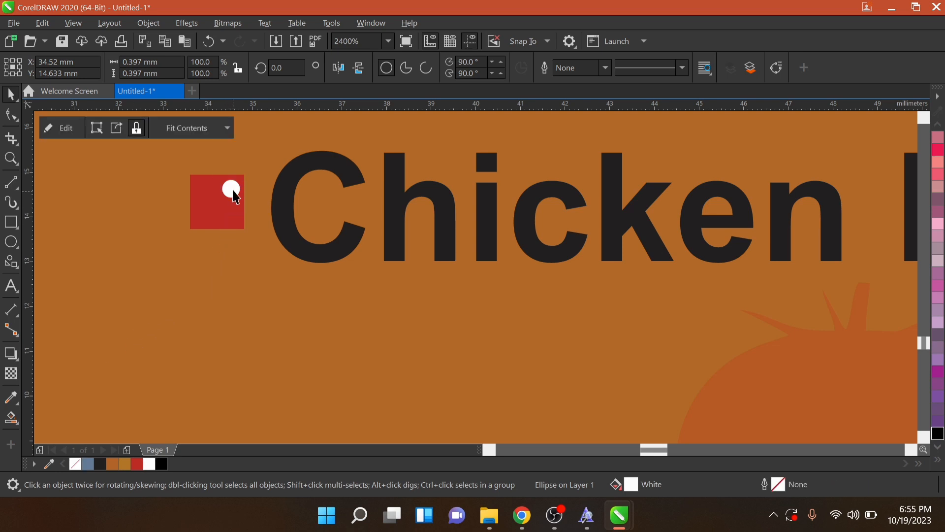
# Step: Position the white circle just inside the red square's upper-right corner and group it with the square
pyautogui.click(231, 190)
pyautogui.press('Left')
pyautogui.press('Left')
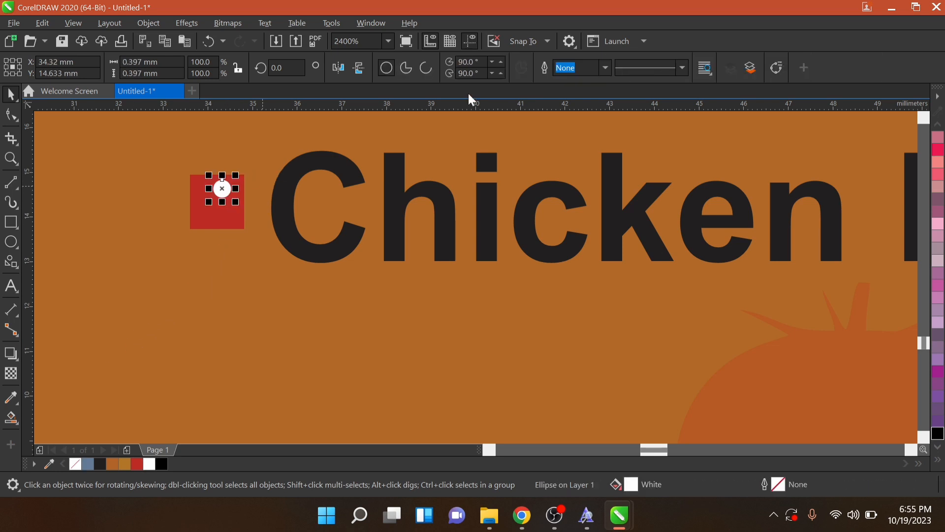
pyautogui.press('Right')
pyautogui.click(241, 224)
pyautogui.scroll(2, 228, 188)
pyautogui.click(236, 188)
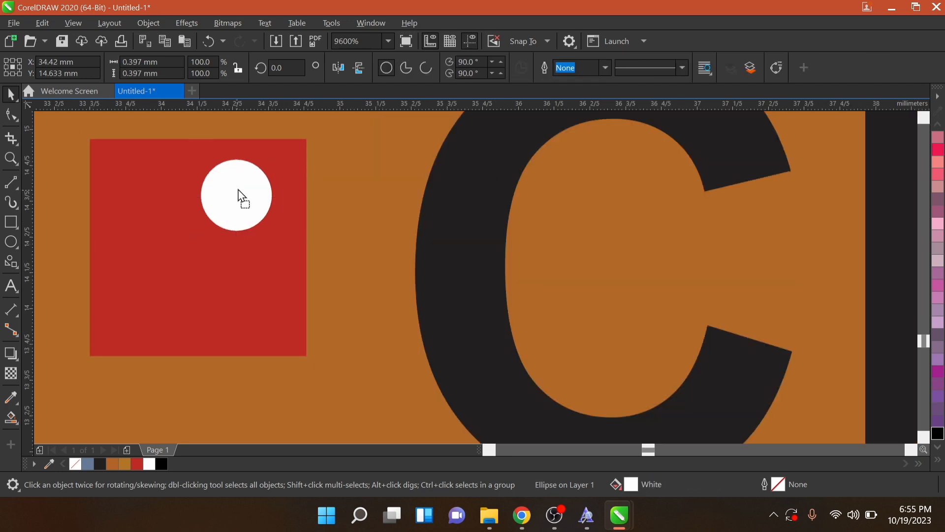
pyautogui.moveTo(242, 195); pyautogui.dragTo(254, 190)
pyautogui.keyDown('shift'); pyautogui.click(249, 251); pyautogui.keyUp('shift')
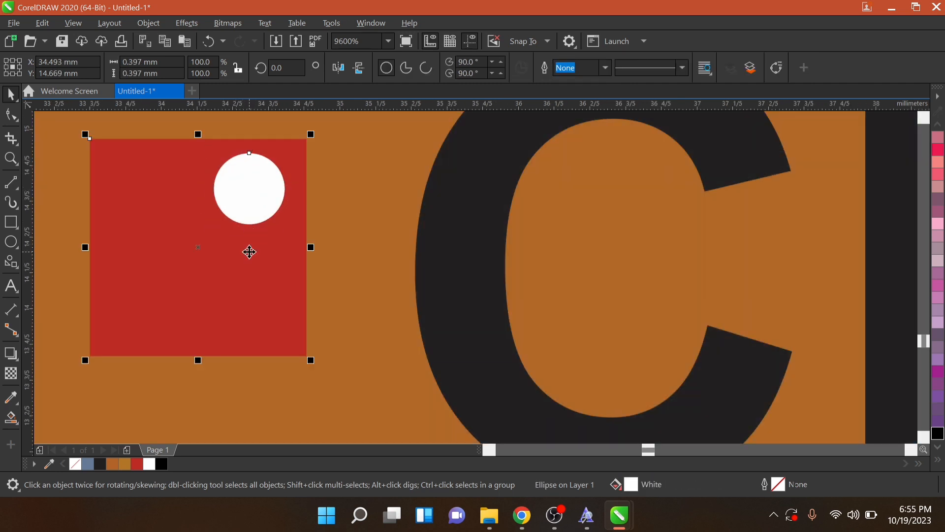
pyautogui.hotkey('ctrl', 'g')
pyautogui.scroll(-1, 173, 278)
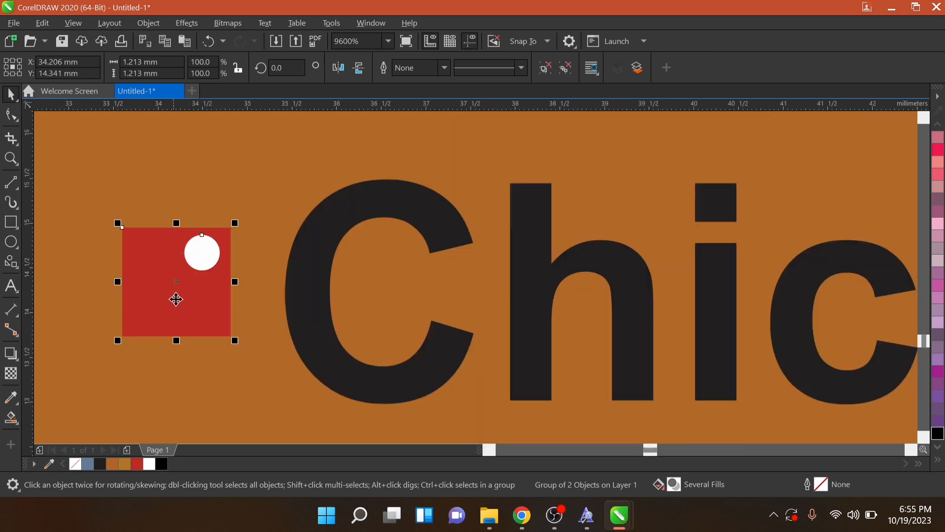
pyautogui.scroll(-2, 211, 265)
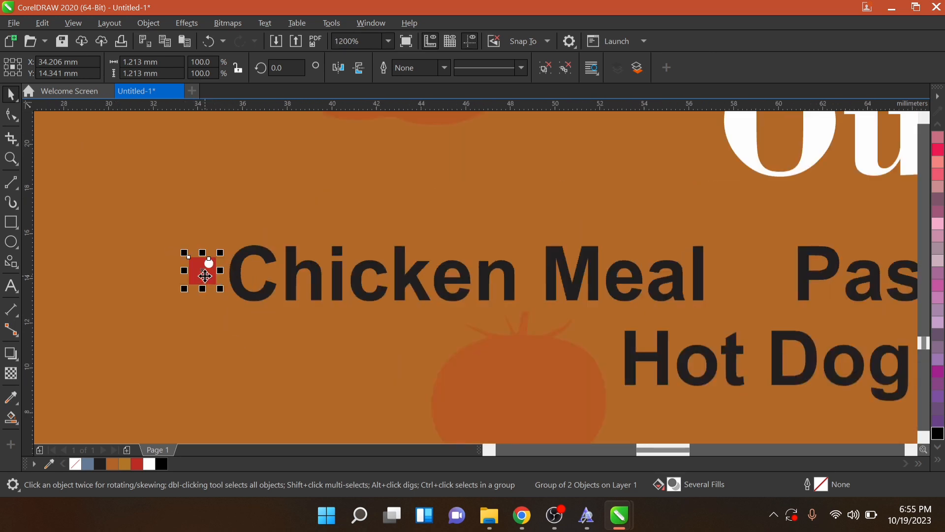
# Step: Copy the grouped bullet in front of "Pasta" and each of the remaining menu items on both lines
pyautogui.moveTo(209, 267); pyautogui.dragTo(780, 290)
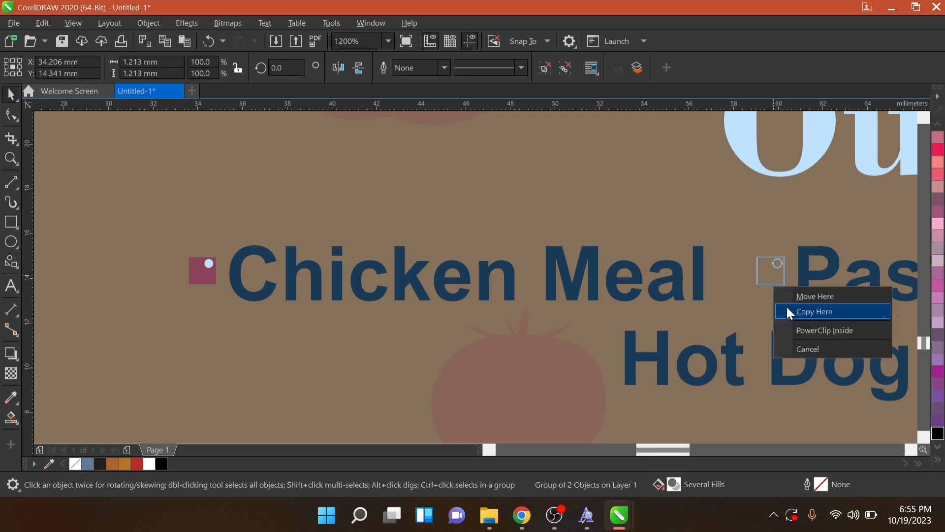
pyautogui.click(788, 306)
pyautogui.scroll(-1, 673, 235)
pyautogui.scroll(-4, 673, 235)
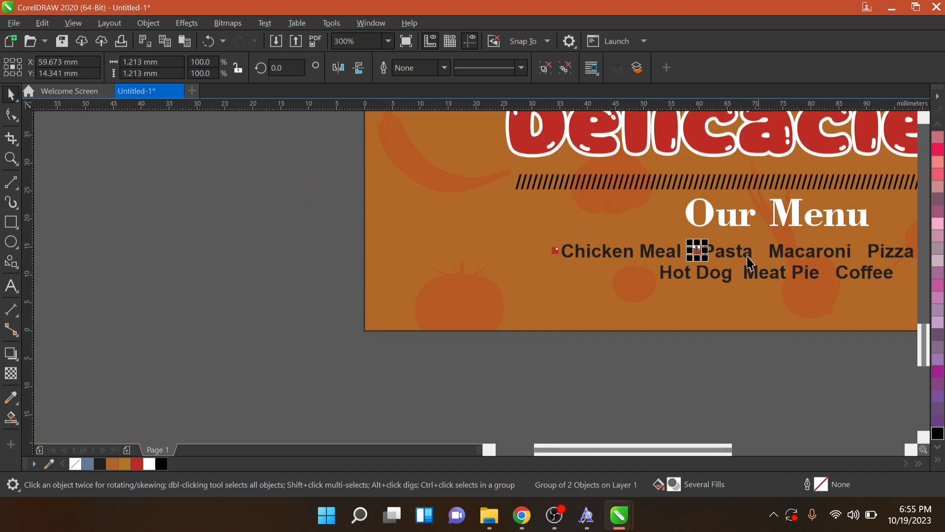
pyautogui.scroll(2, 840, 249)
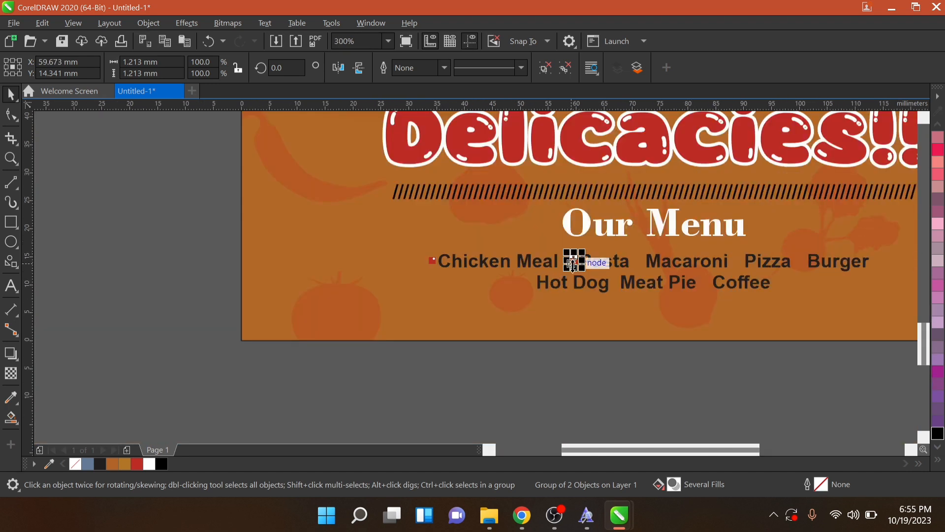
pyautogui.moveTo(634, 261); pyautogui.dragTo(639, 265)
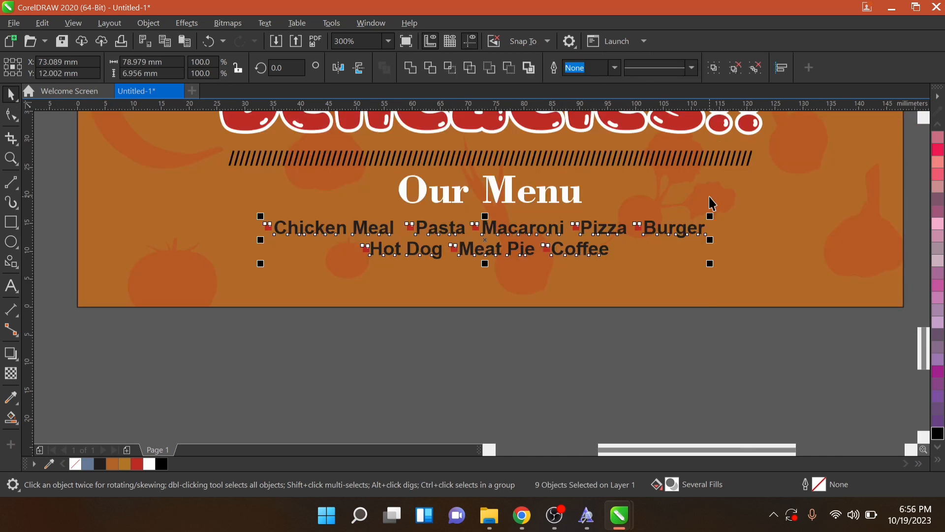
# Step: Group the two-line menu text with its bullets and centre the group horizontally on the background
pyautogui.hotkey('ctrl', 'g')
pyautogui.keyDown('shift'); pyautogui.click(740, 266); pyautogui.keyUp('shift')
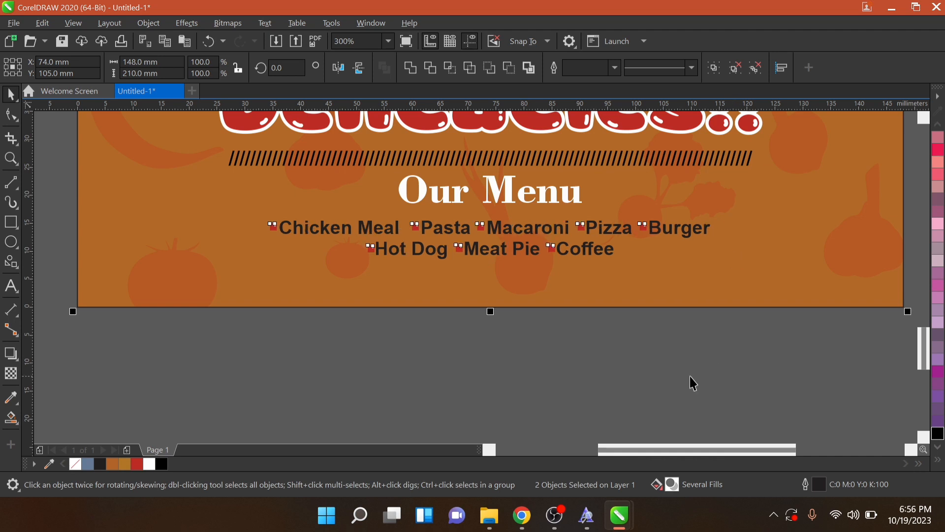
pyautogui.scroll(-4, 460, 205)
pyautogui.scroll(-2, 461, 209)
pyautogui.press('Escape')
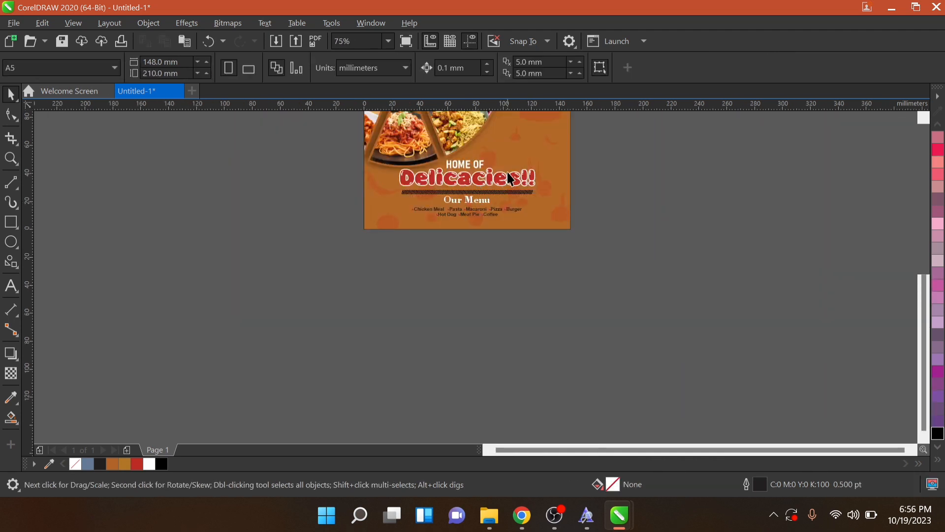
pyautogui.hotkey('shift', 'F4')
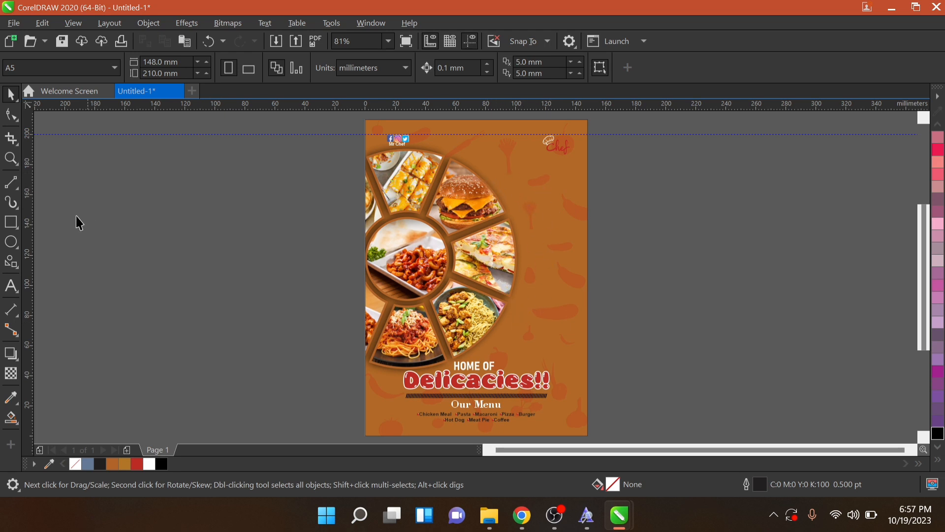
# Step: Draw a circle about 44 mm wide below the Chef logo, with a red fill (C16 M95 Y100 K10) and a white outline
pyautogui.click(10, 242)
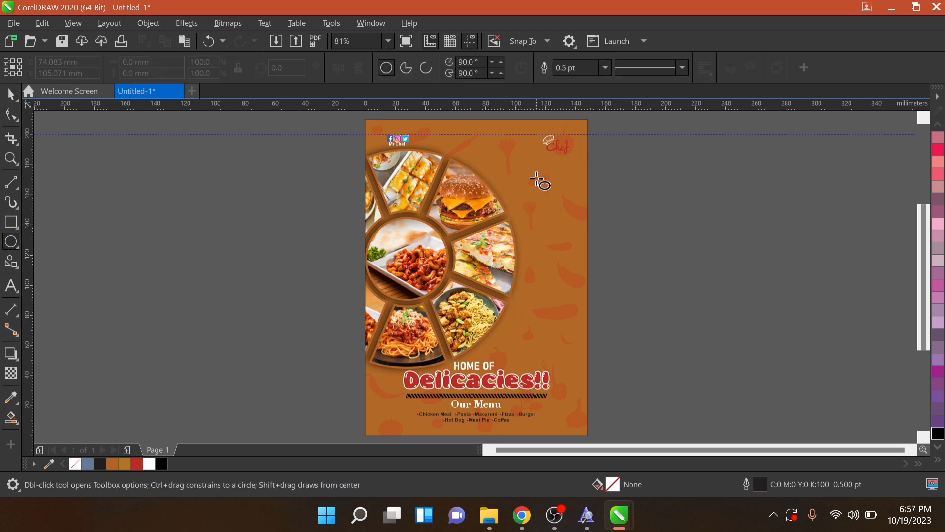
pyautogui.moveTo(512, 171); pyautogui.dragTo(559, 236)
pyautogui.press('space')
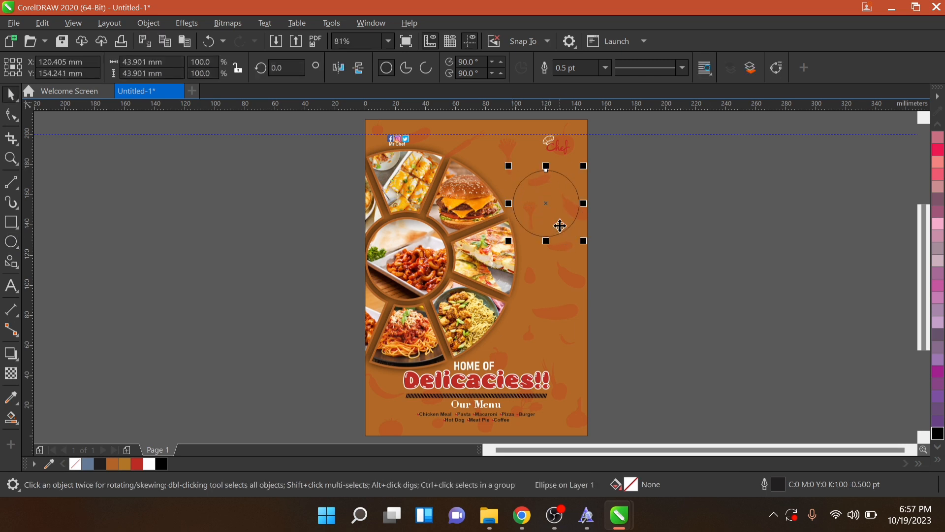
pyautogui.click(136, 465)
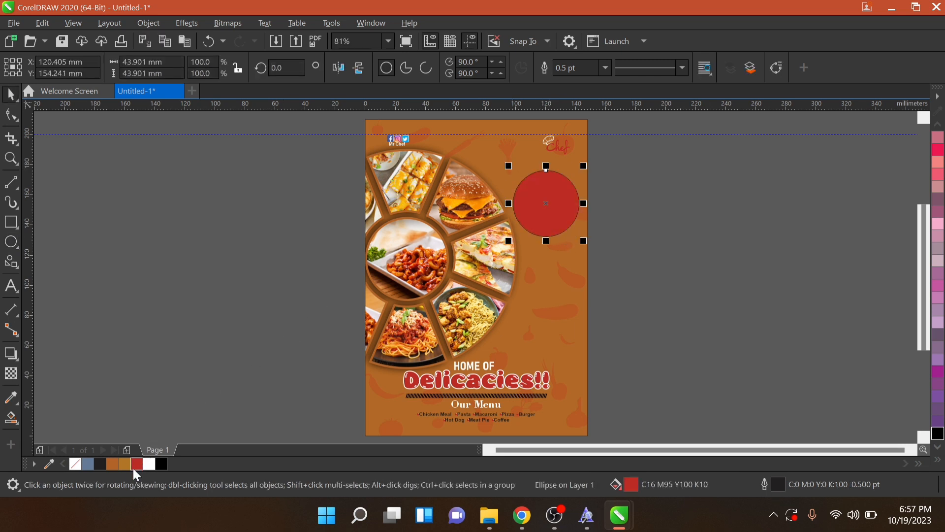
pyautogui.rightClick(149, 464)
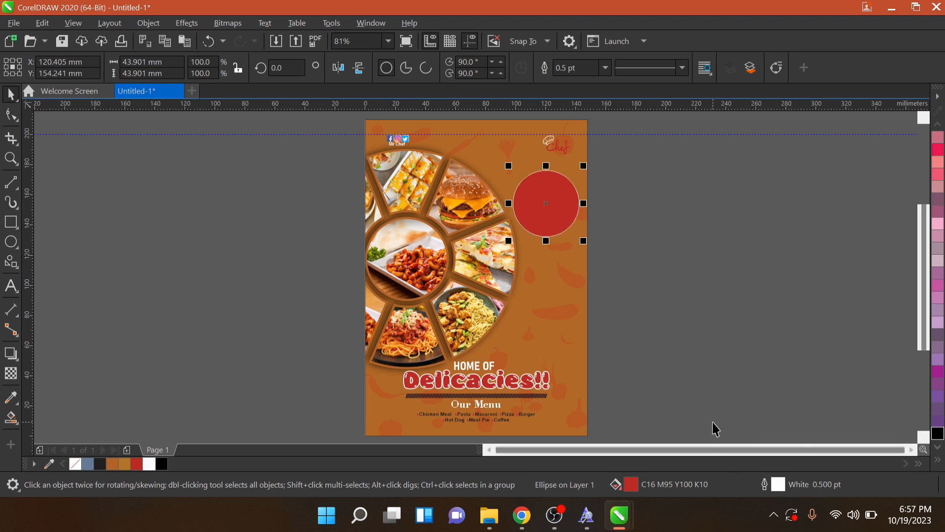
# Step: Set the circle's outline to 3 pt with rounded corners and round caps, placed behind the fill and scaling with the object
pyautogui.doubleClick(764, 484)
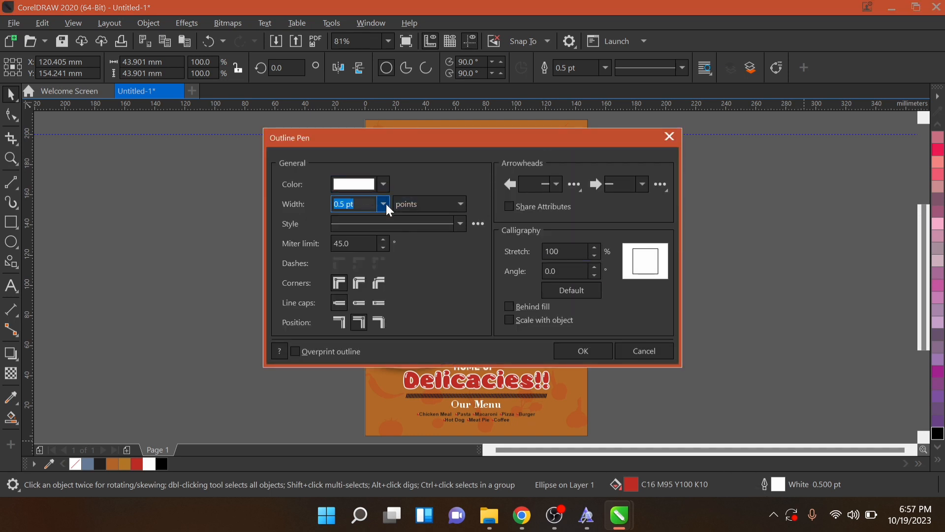
pyautogui.click(384, 204)
pyautogui.click(353, 287)
pyautogui.click(363, 284)
pyautogui.click(359, 302)
pyautogui.click(515, 321)
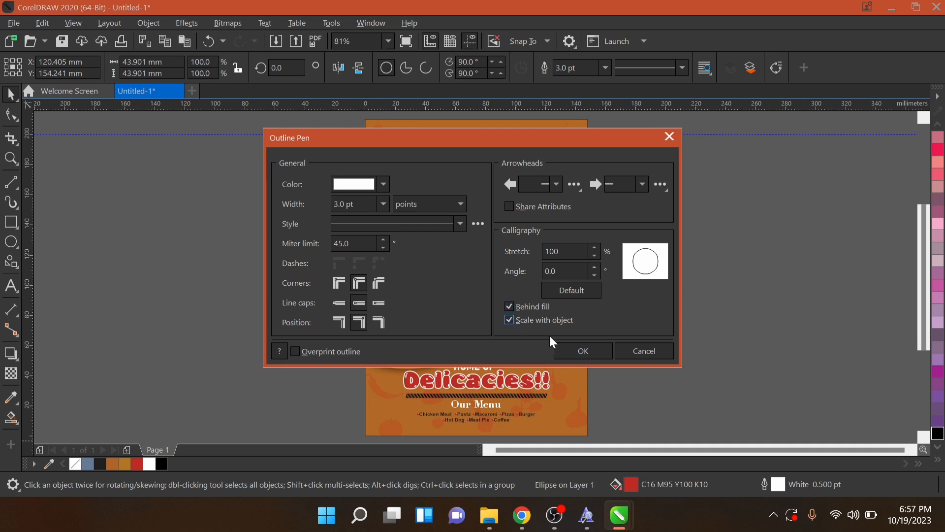
pyautogui.click(581, 349)
# Step: Try outline widths of 4 pt and 6 pt on the red circle, and settle on 7 pt
pyautogui.click(553, 195)
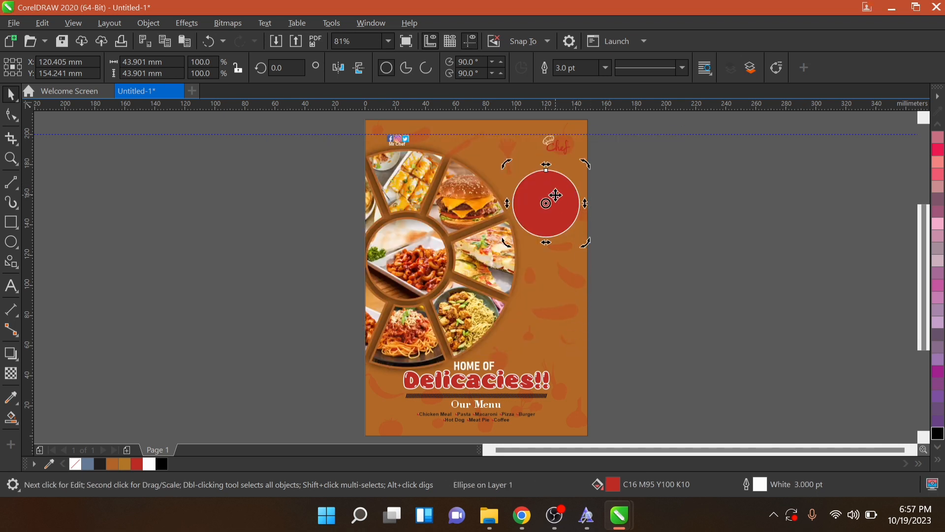
pyautogui.click(605, 72)
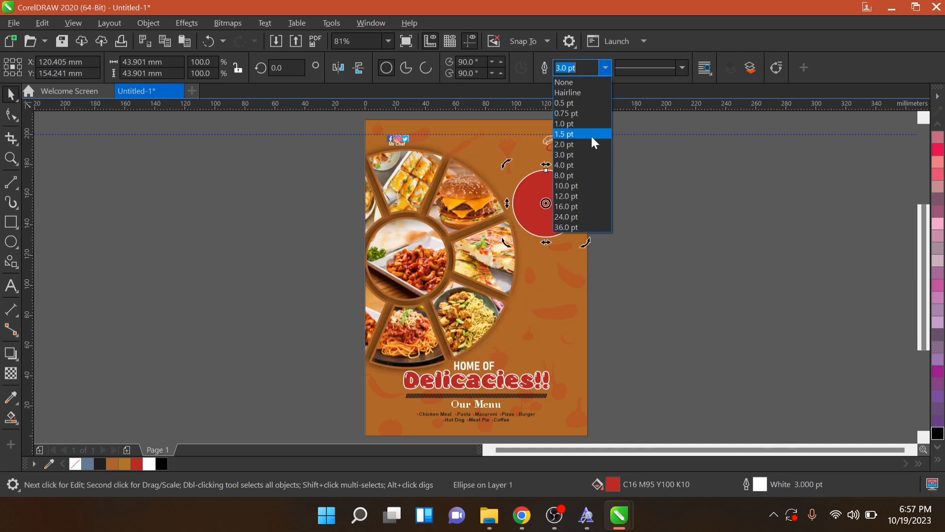
pyautogui.click(569, 165)
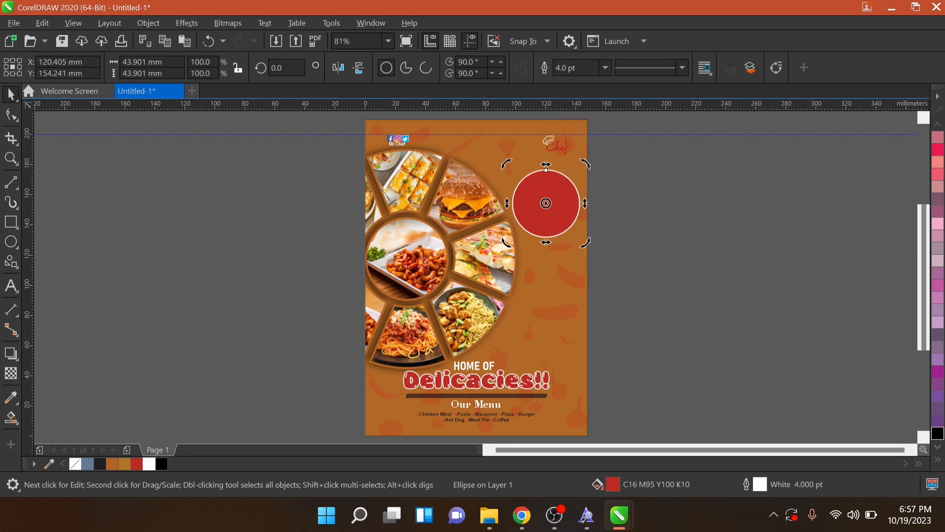
pyautogui.moveTo(577, 67); pyautogui.dragTo(546, 64)
pyautogui.write('6')
pyautogui.press('Return')
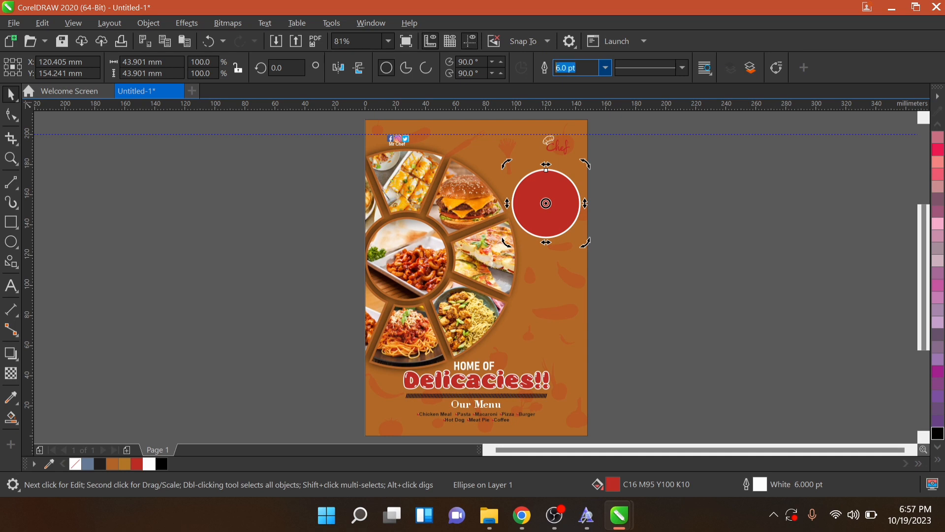
pyautogui.write('8')
pyautogui.write('7')
pyautogui.press('Return')
pyautogui.click(710, 258)
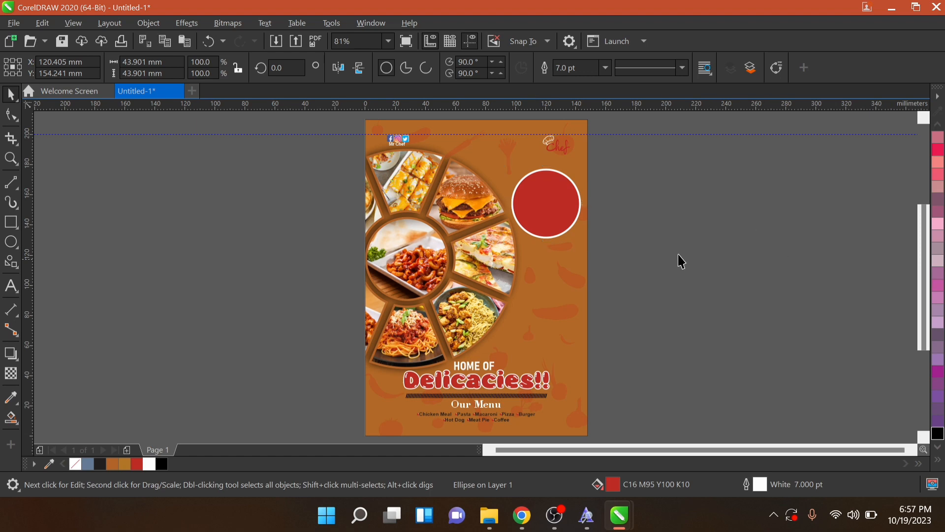
# Step: Delete the red circle with the white outline below the Chef logo
pyautogui.click(558, 219)
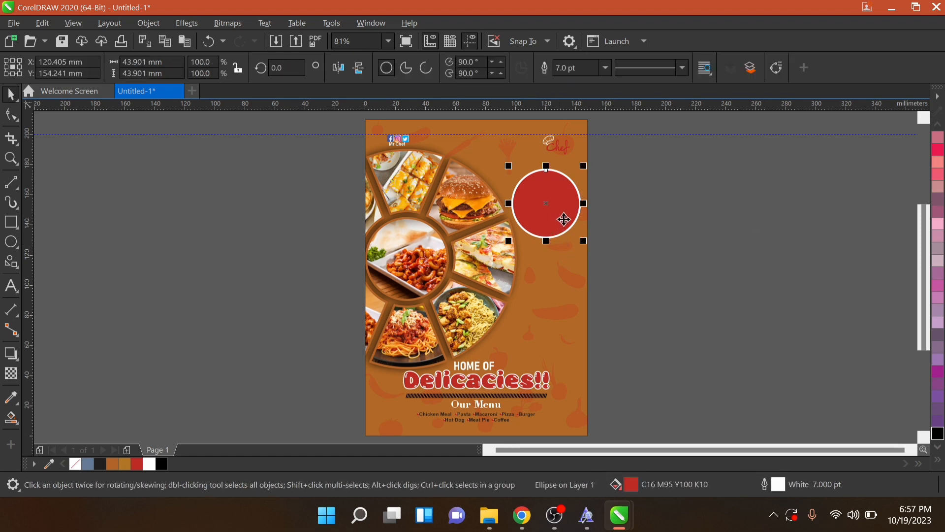
pyautogui.scroll(3, 555, 171)
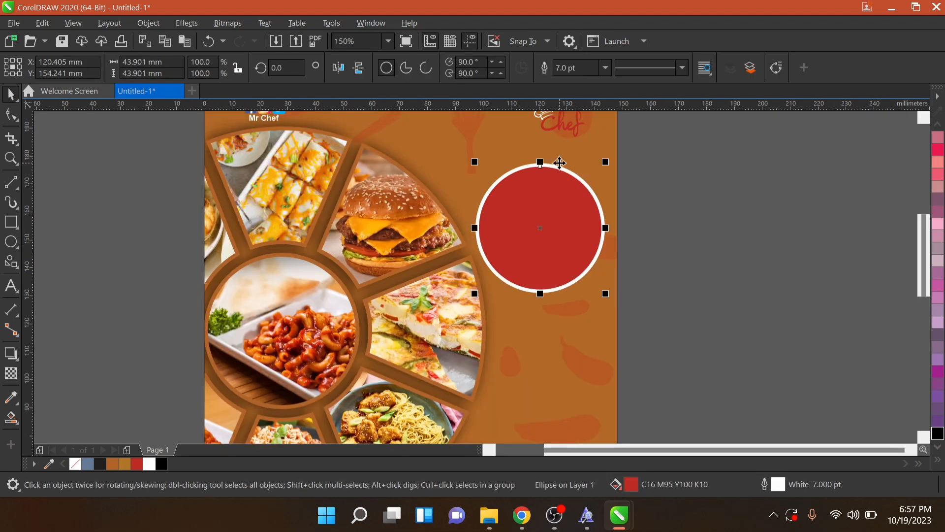
pyautogui.press('Delete')
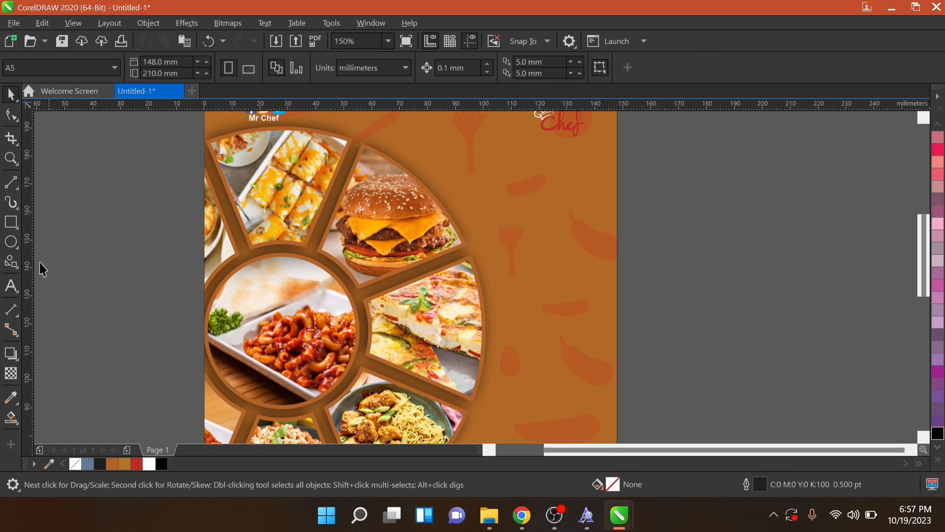
# Step: Draw a five-pointed star about 46 by 44 mm below the Chef logo, beside the burger photo
pyautogui.click(17, 291)
pyautogui.click(14, 265)
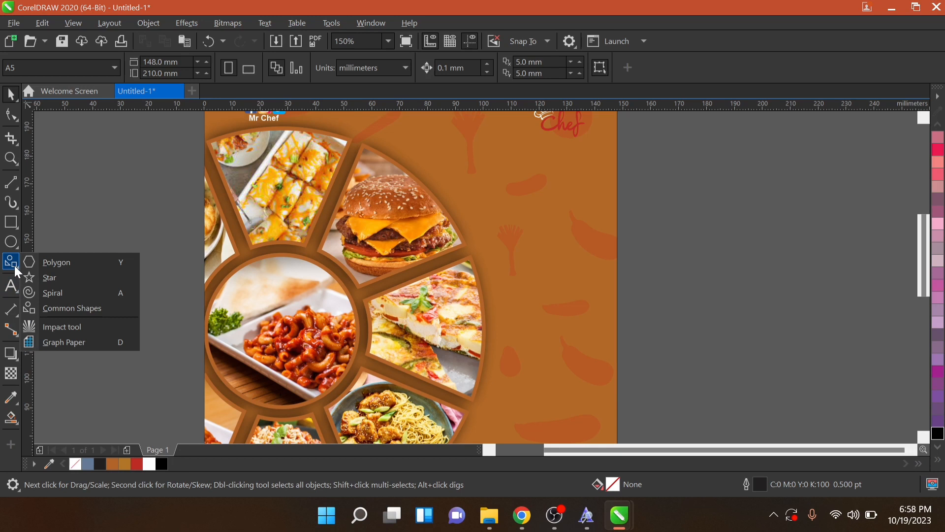
pyautogui.click(47, 277)
pyautogui.moveTo(499, 156)
pyautogui.mouseDown()
pyautogui.moveTo(554, 209)
pyautogui.moveTo(562, 288)
pyautogui.mouseUp()
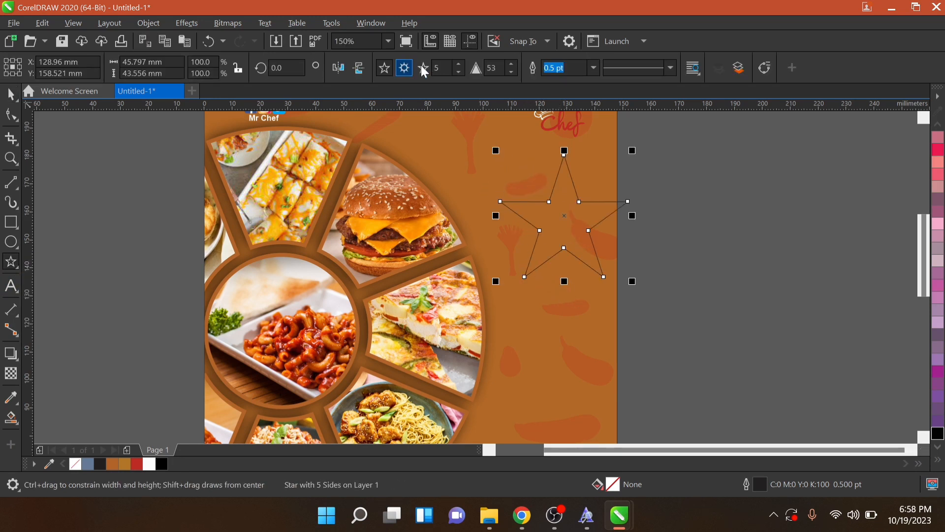
# Step: Give the star 36 points and pull its inner nodes outward until the sharpness is about 6, forming a finely serrated badge
pyautogui.moveTo(445, 67); pyautogui.dragTo(414, 74)
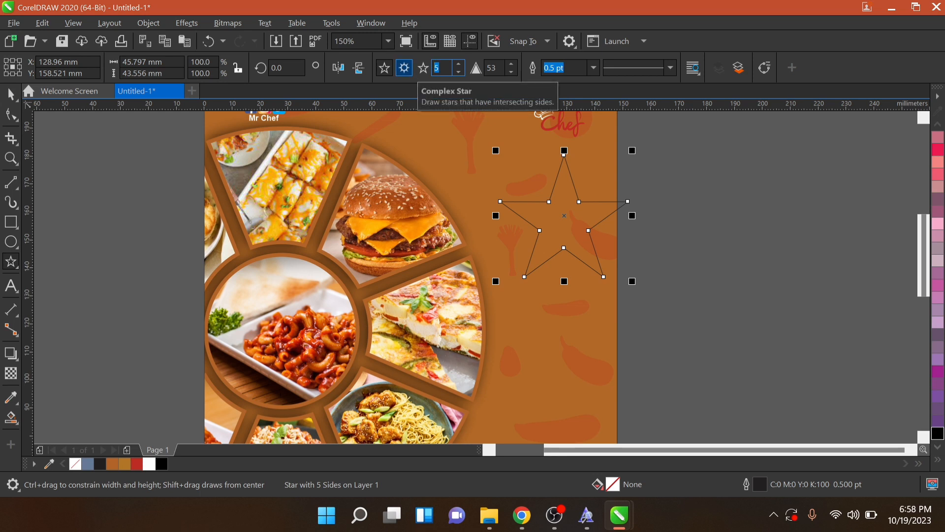
pyautogui.write('36')
pyautogui.press('Return')
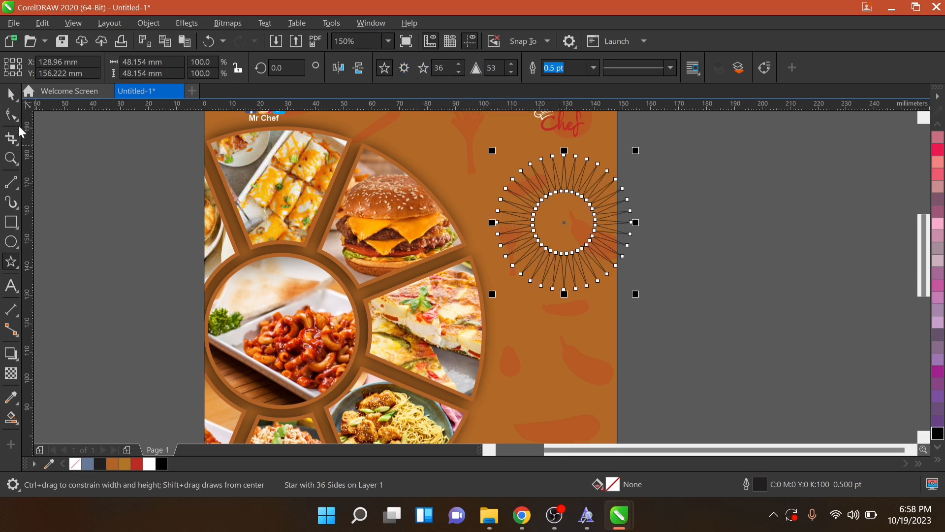
pyautogui.click(11, 116)
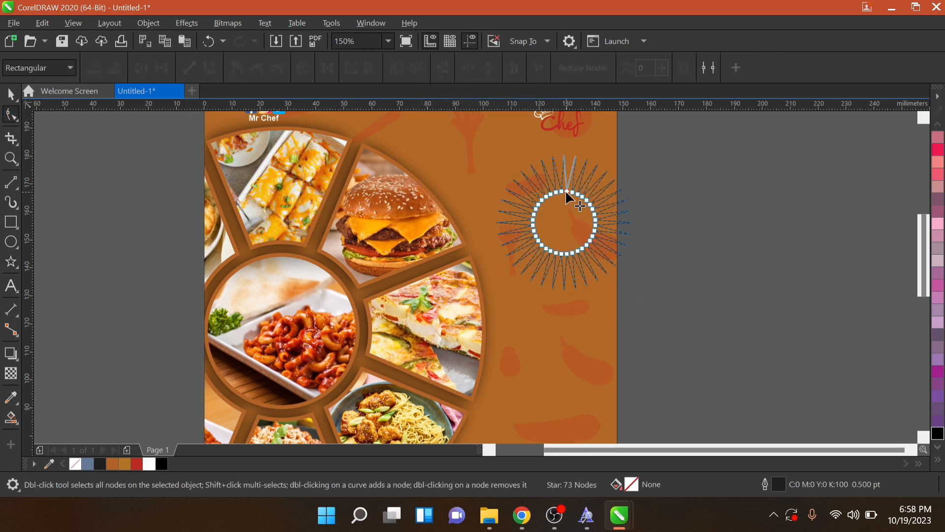
pyautogui.moveTo(565, 190); pyautogui.dragTo(572, 158)
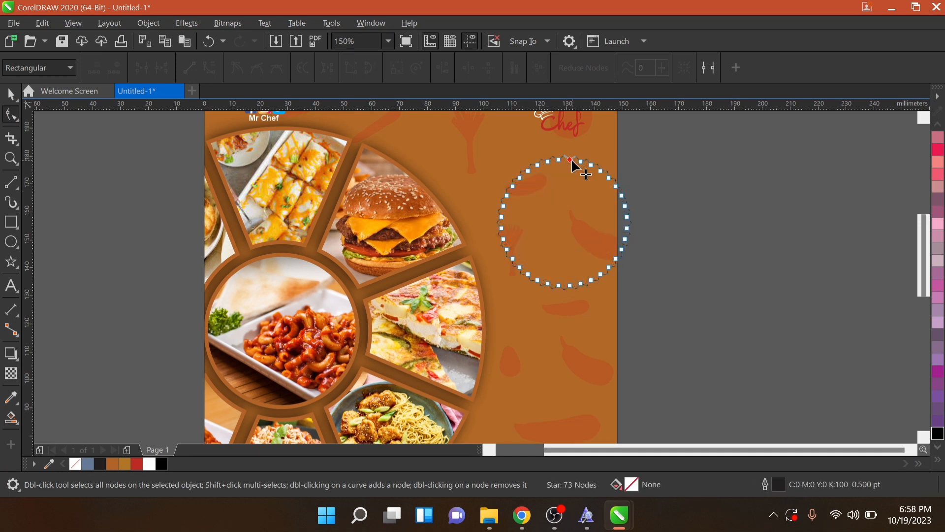
# Step: Scale the serrated badge down to about 40 mm across and move it lower, beside the photo wheel
pyautogui.press('space')
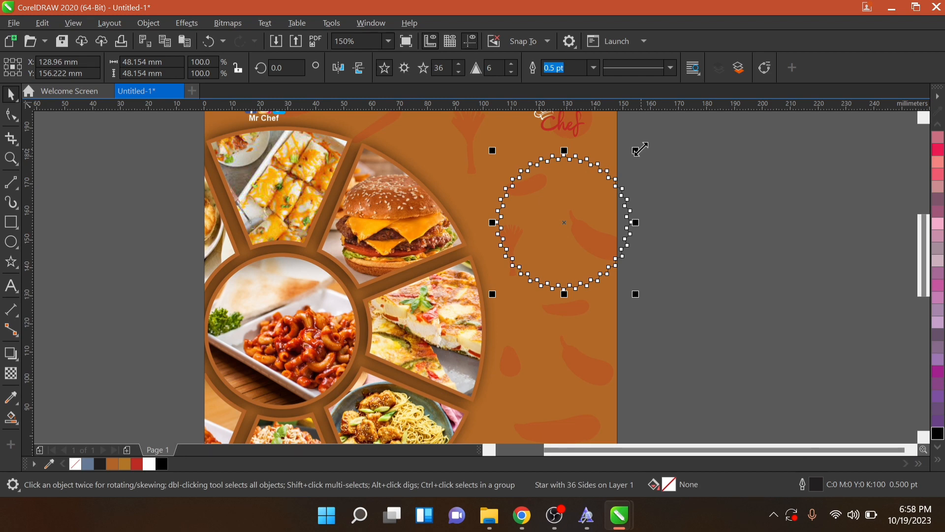
pyautogui.moveTo(635, 149); pyautogui.dragTo(622, 170)
pyautogui.moveTo(580, 232); pyautogui.dragTo(578, 266)
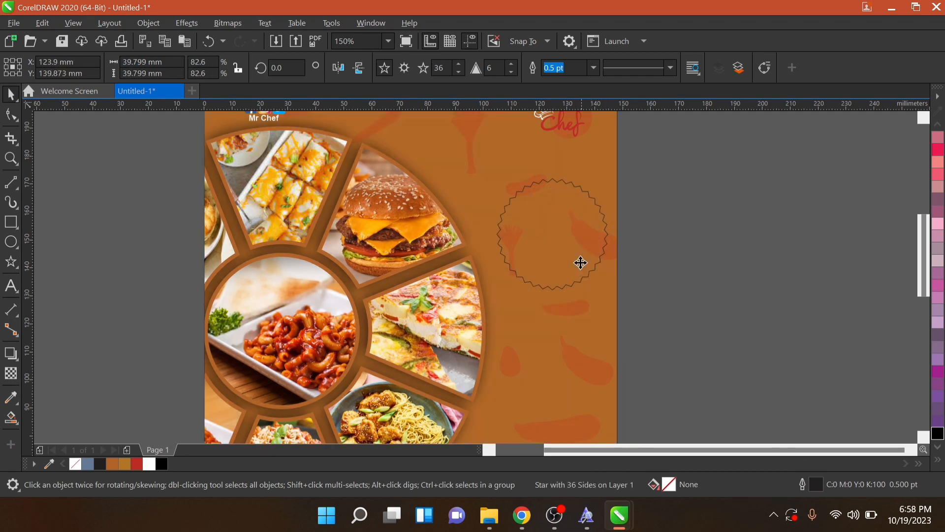
# Step: Fill the serrated badge red and give it a white 4 pt outline with rounded corners and round line caps
pyautogui.click(138, 464)
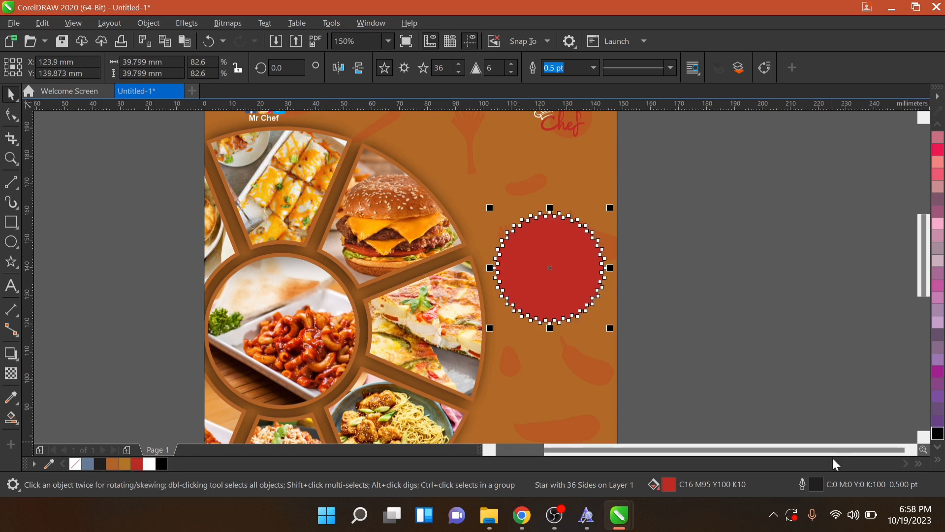
pyautogui.click(795, 264)
pyautogui.click(554, 262)
pyautogui.doubleClick(804, 485)
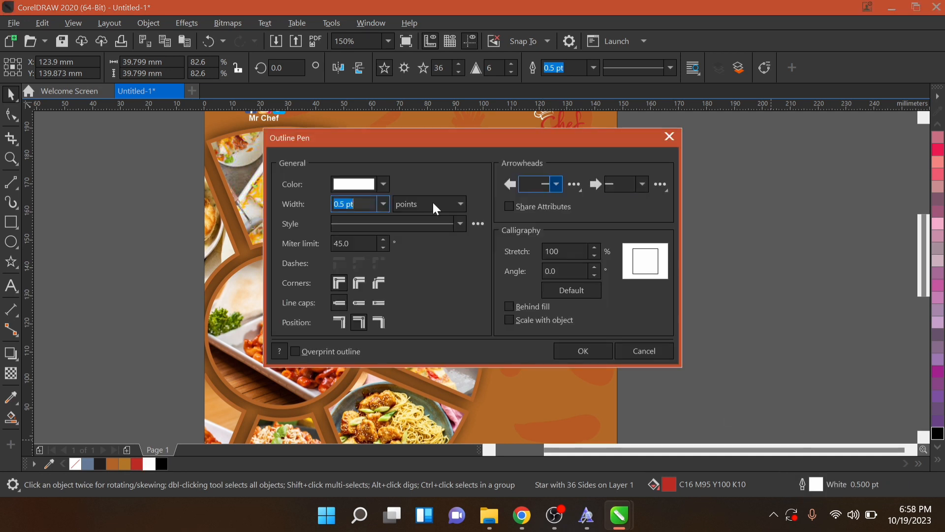
pyautogui.click(383, 204)
pyautogui.click(340, 299)
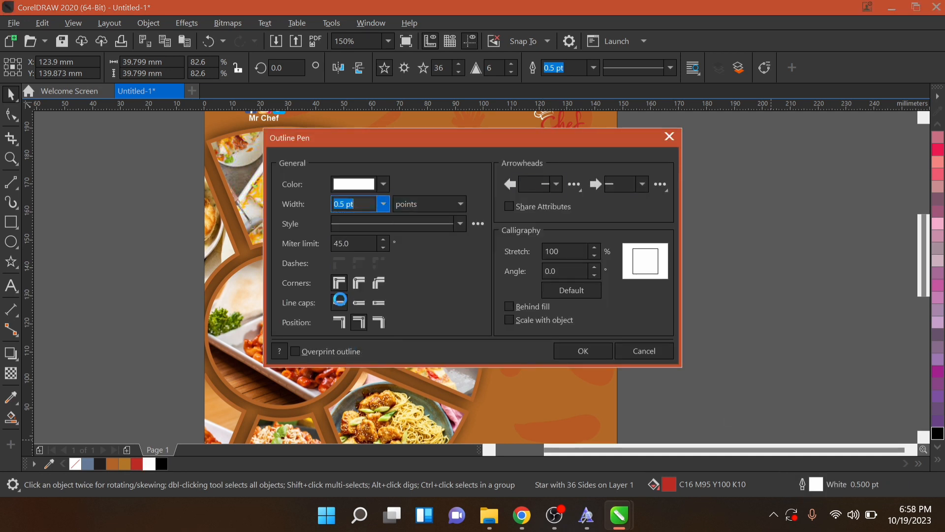
pyautogui.click(360, 282)
pyautogui.click(360, 303)
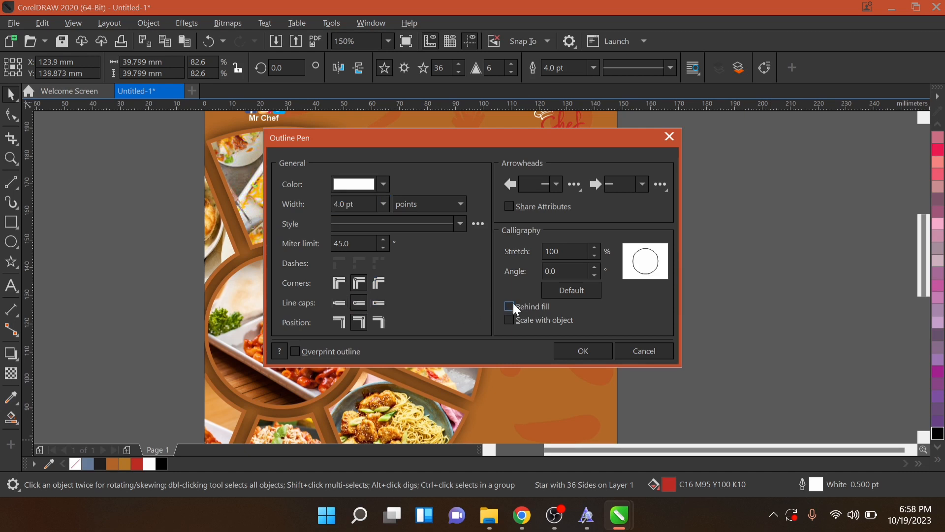
pyautogui.click(575, 349)
pyautogui.click(556, 231)
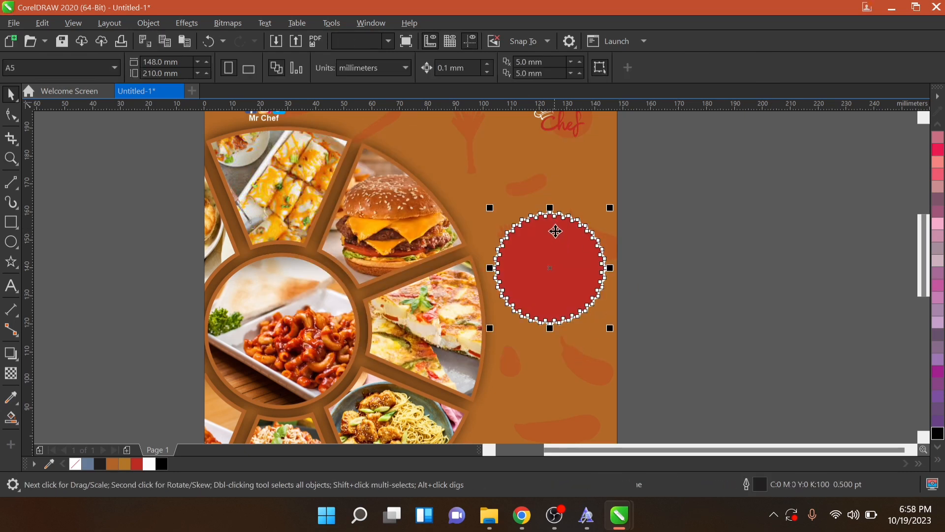
pyautogui.click(656, 233)
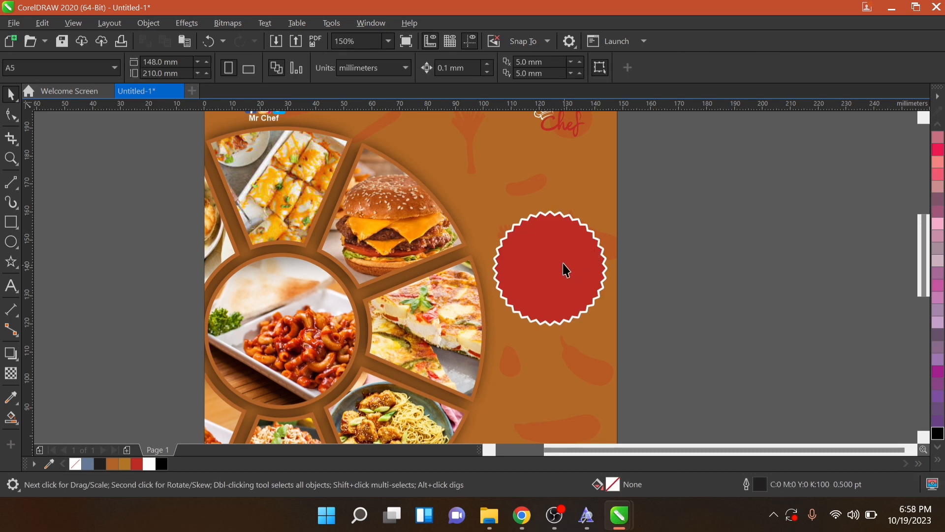
# Step: Add artistic text inside the red badge reading "10%" on the first line and "Discont" on the second
pyautogui.click(11, 286)
pyautogui.click(520, 254)
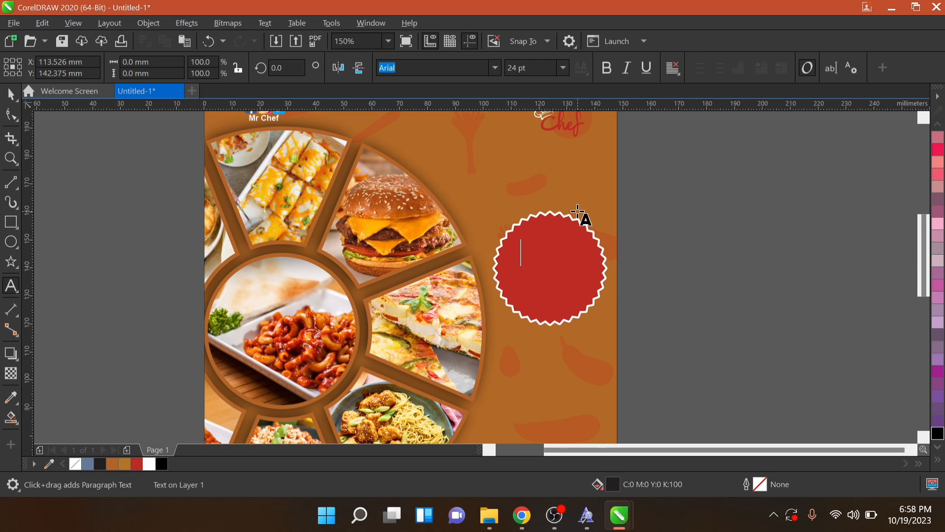
pyautogui.write('10')
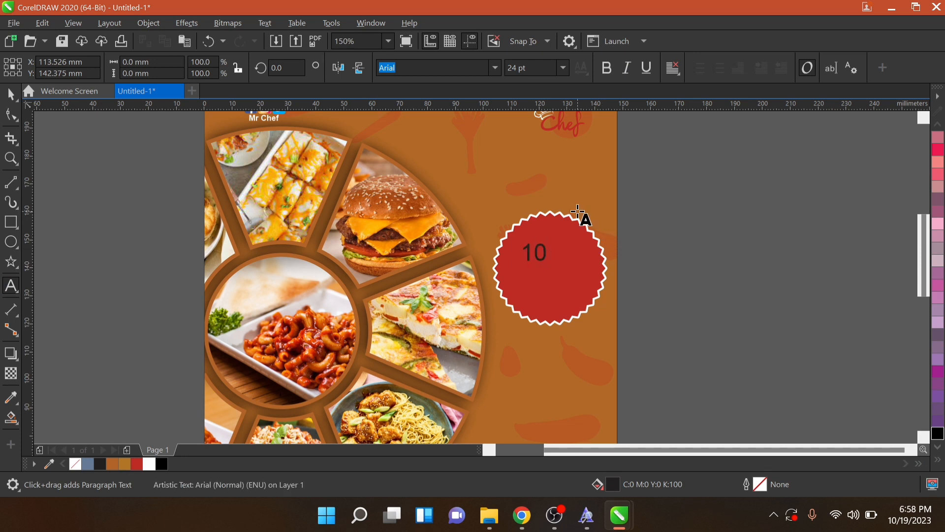
pyautogui.write('%')
pyautogui.press('Return')
pyautogui.write('Di')
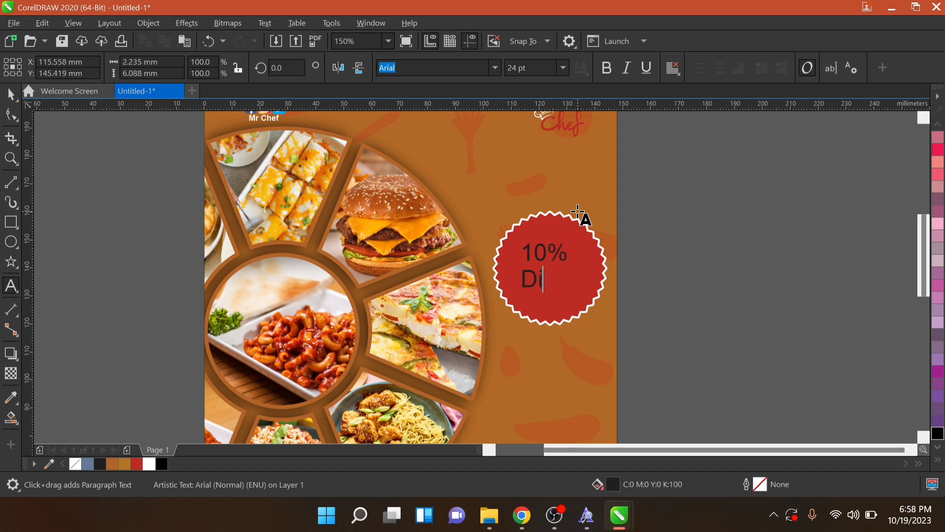
pyautogui.write('scont')
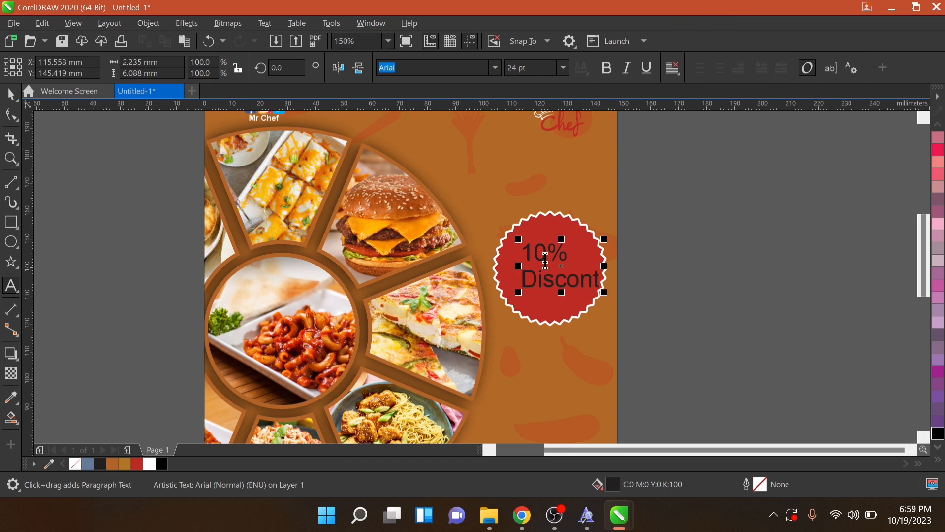
# Step: Change the percentage on the first line of the badge text to 4%
pyautogui.click(547, 254)
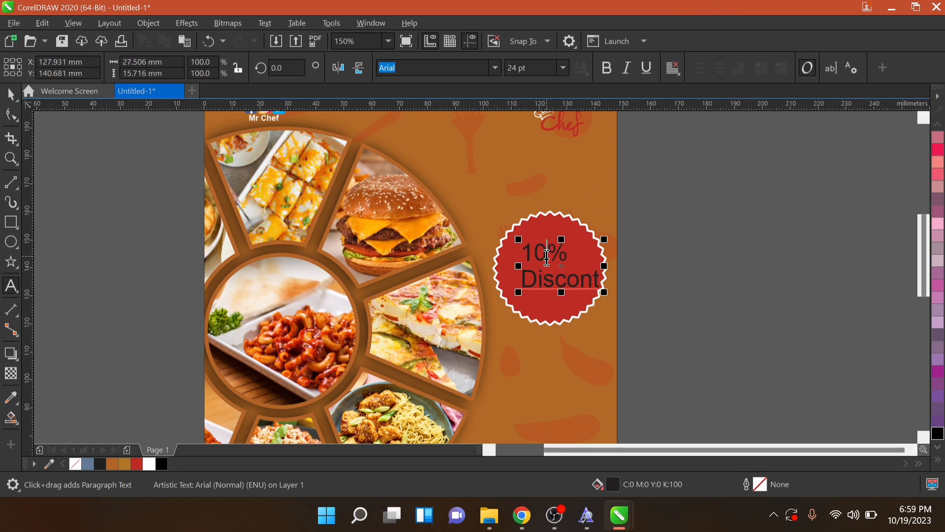
pyautogui.press('BackSpace')
pyautogui.press('BackSpace')
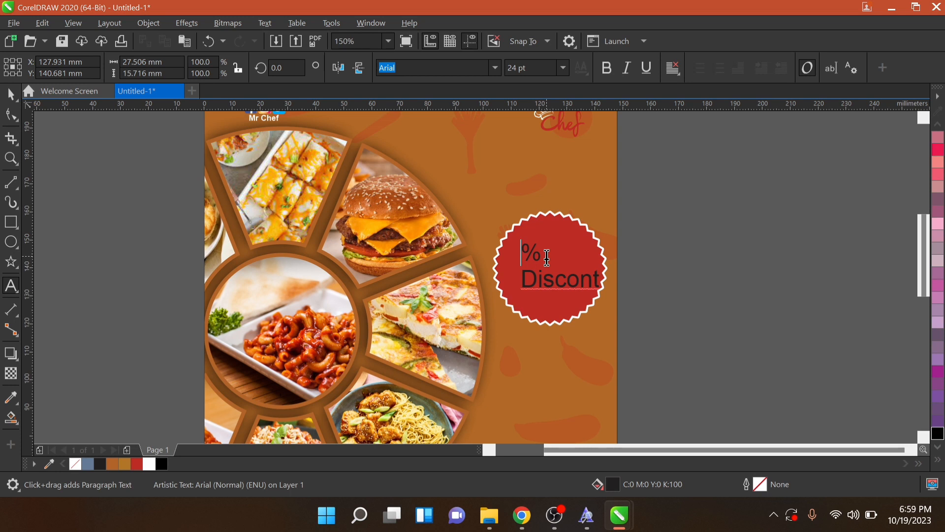
pyautogui.write('4')
pyautogui.hotkey('ctrl', 'space')
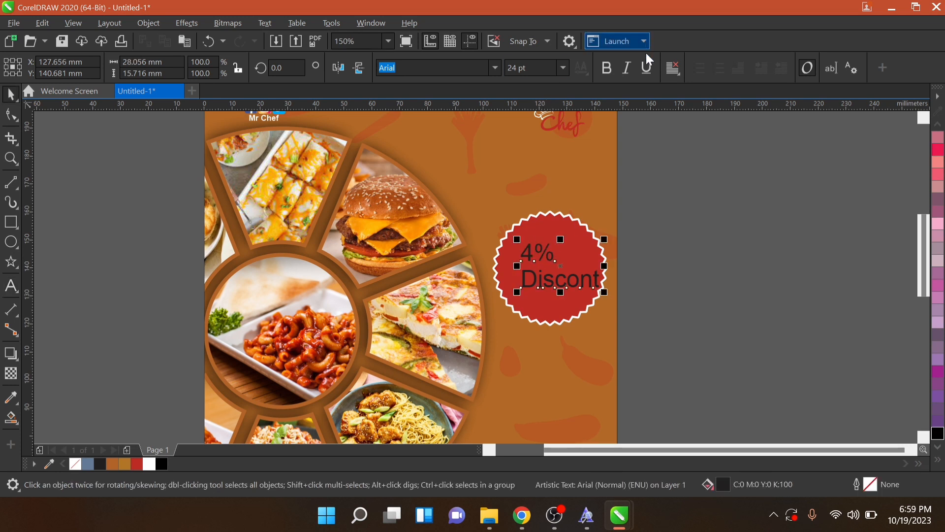
# Step: Break the badge text apart into two separate bold lines and correct the second line to "Discount"
pyautogui.click(607, 67)
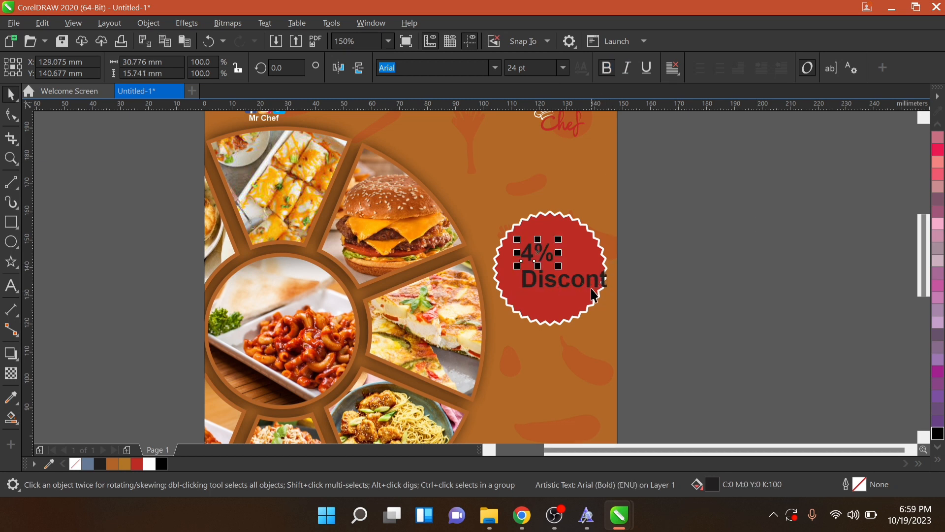
pyautogui.click(605, 280)
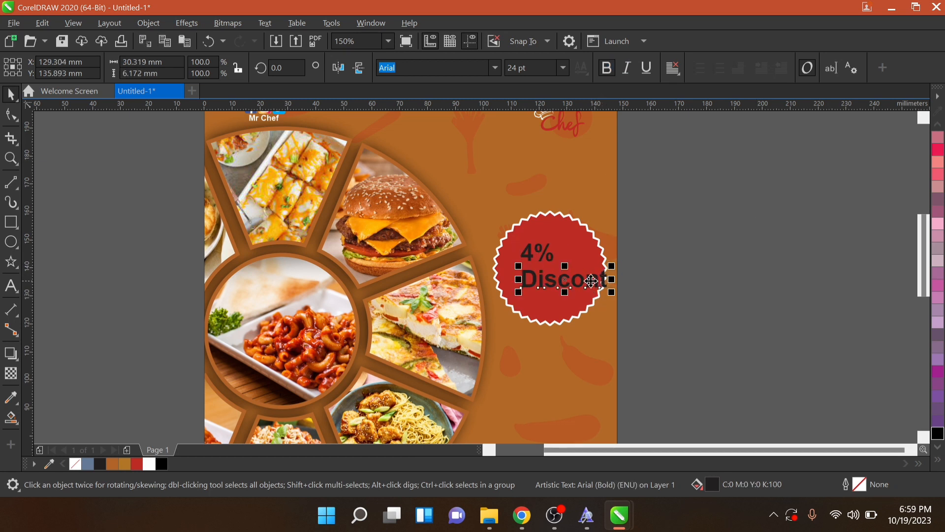
pyautogui.doubleClick(586, 281)
pyautogui.write('u')
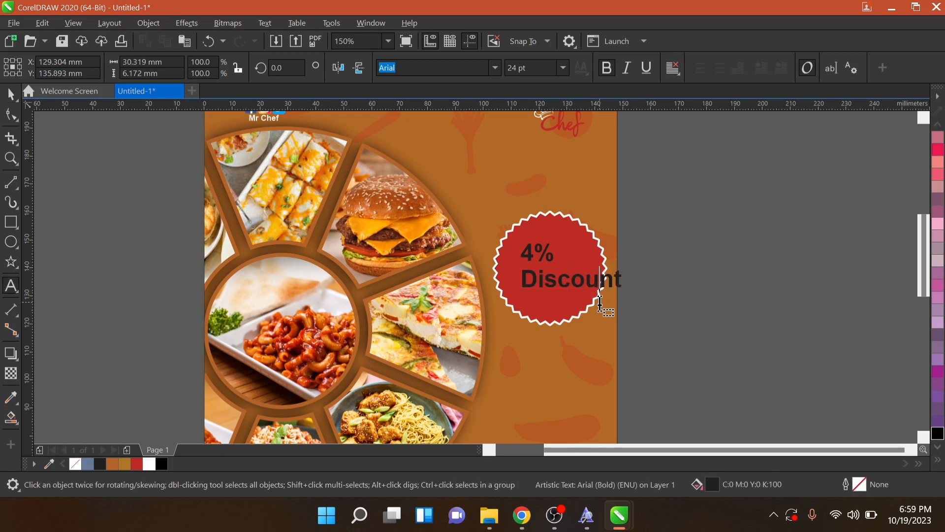
pyautogui.hotkey('ctrl', 'space')
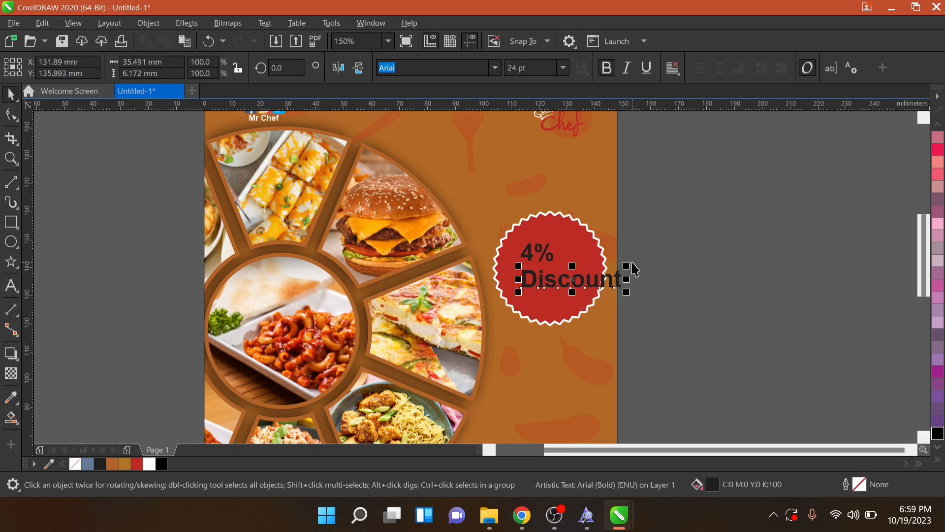
# Step: Scale "Discount" down to about 26 mm wide and place it centred horizontally in the lower part of the badge
pyautogui.moveTo(626, 266)
pyautogui.mouseDown()
pyautogui.moveTo(609, 283)
pyautogui.moveTo(627, 266)
pyautogui.moveTo(613, 272)
pyautogui.mouseUp()
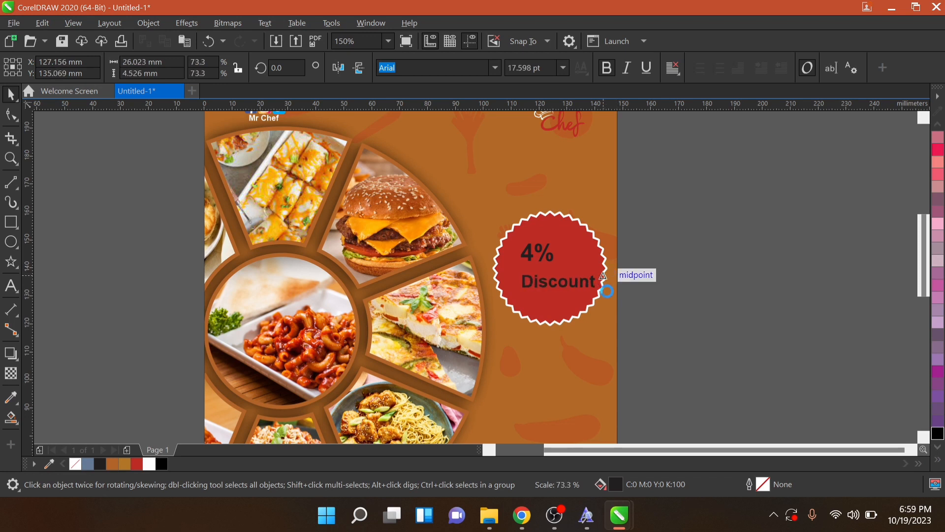
pyautogui.keyDown('shift'); pyautogui.click(555, 301); pyautogui.keyUp('shift')
pyautogui.click(684, 263)
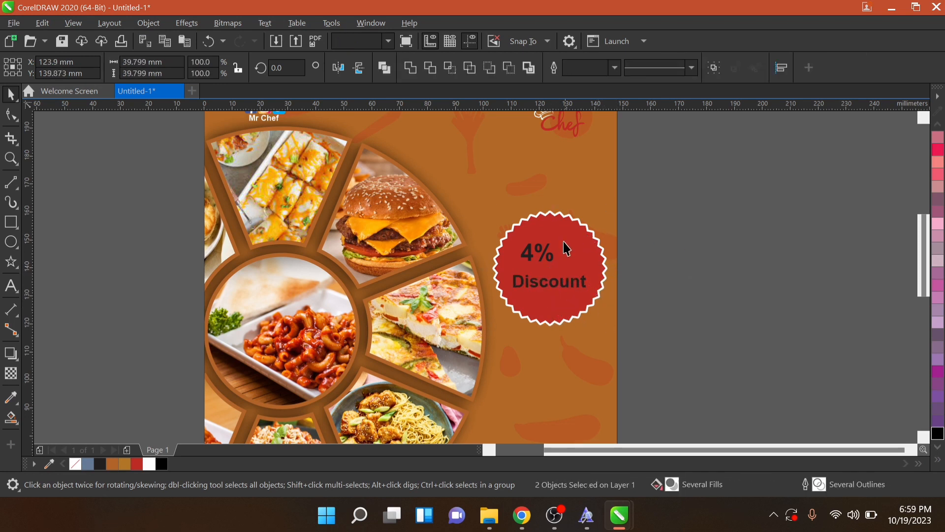
pyautogui.click(552, 288)
pyautogui.moveTo(551, 287); pyautogui.dragTo(547, 292)
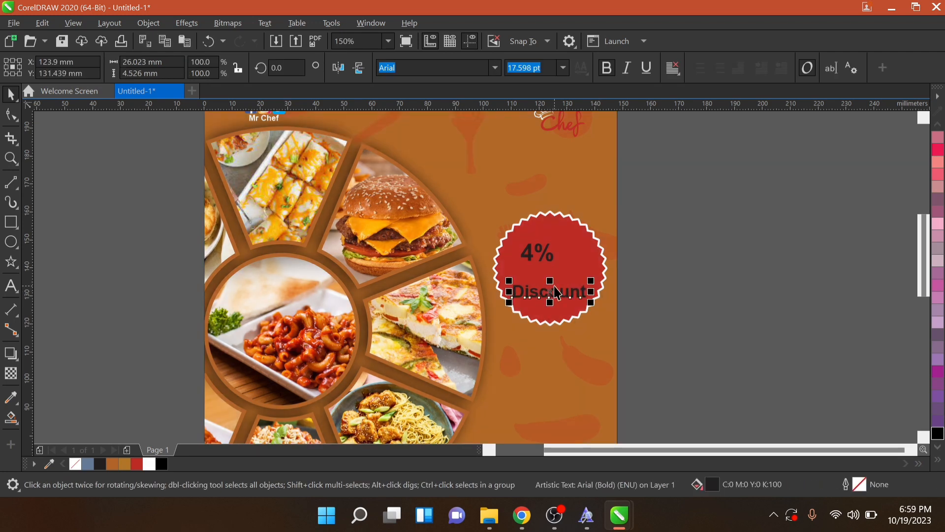
# Step: Enlarge the "4%" text to nearly the width of "Discount" and centre both lines horizontally on the badge
pyautogui.click(548, 247)
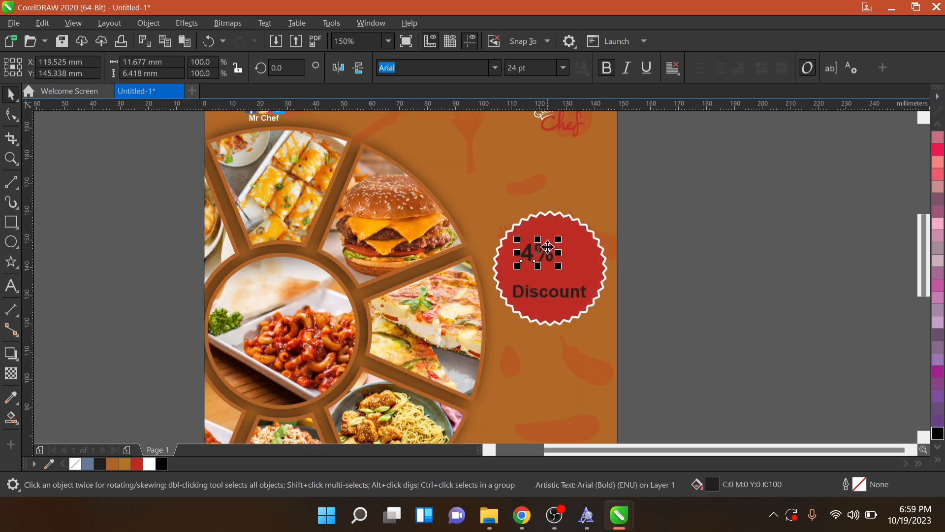
pyautogui.moveTo(558, 266); pyautogui.dragTo(590, 309)
pyautogui.keyDown('shift'); pyautogui.click(560, 313); pyautogui.keyUp('shift')
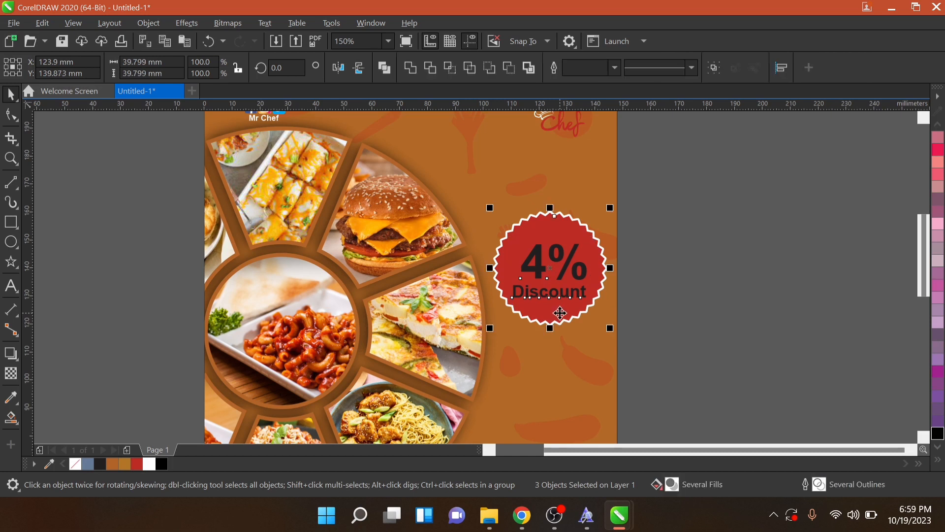
pyautogui.press('c')
# Step: Fill both the "4%" and "Discount" texts with white
pyautogui.click(571, 260)
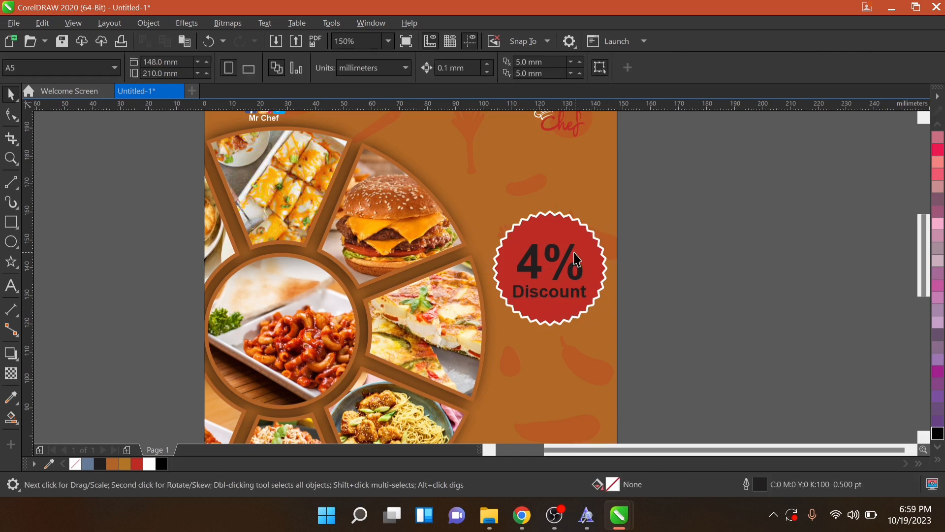
pyautogui.keyDown('shift'); pyautogui.click(567, 295); pyautogui.keyUp('shift')
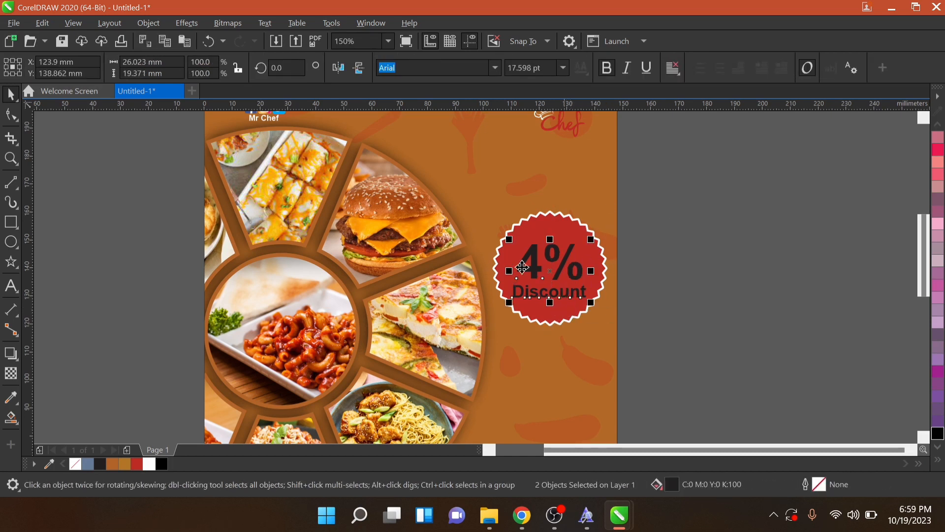
pyautogui.click(149, 465)
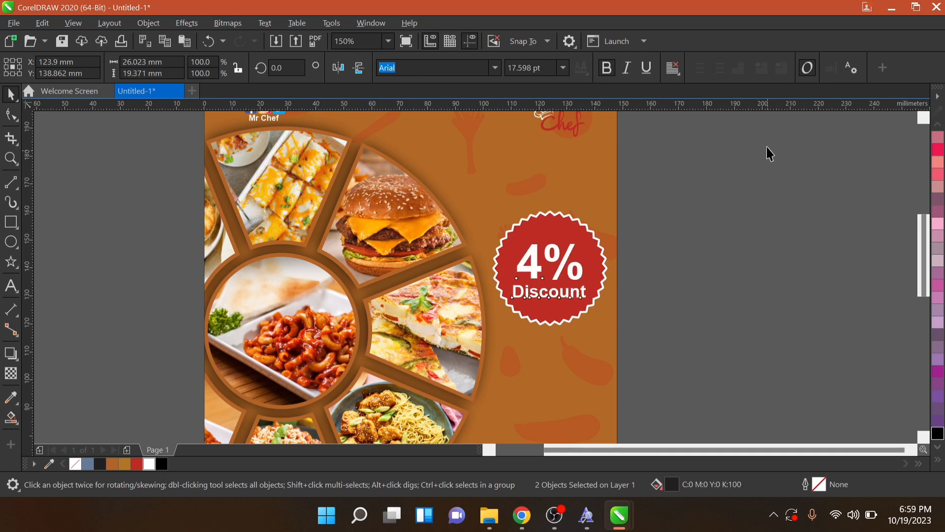
pyautogui.press('Escape')
# Step: Group the red badge with its "4%" and "Discount" texts into one object
pyautogui.scroll(-2, 573, 280)
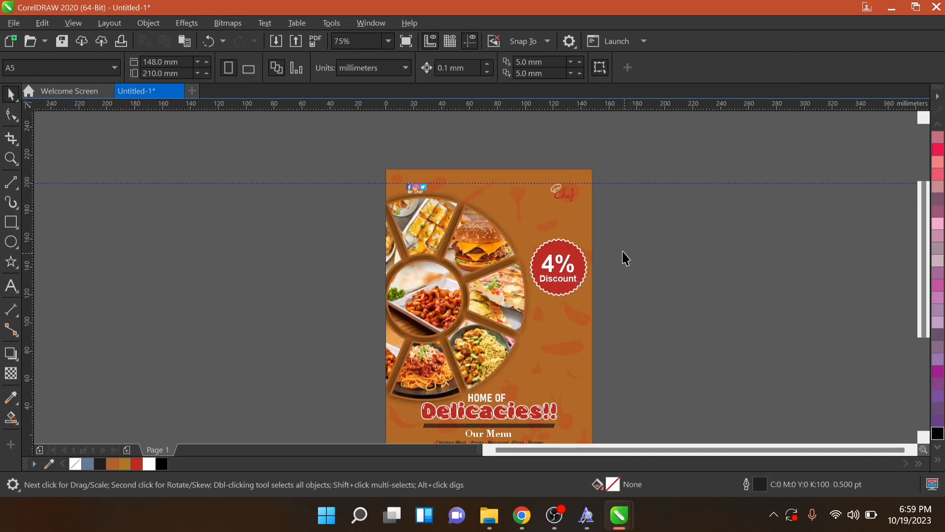
pyautogui.moveTo(622, 235); pyautogui.dragTo(515, 312)
pyautogui.hotkey('ctrl', 'g')
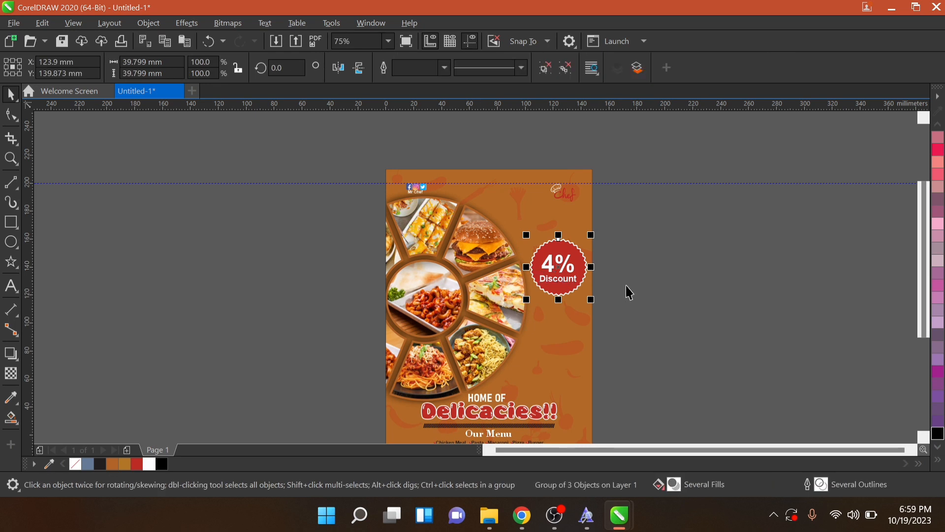
pyautogui.click(640, 222)
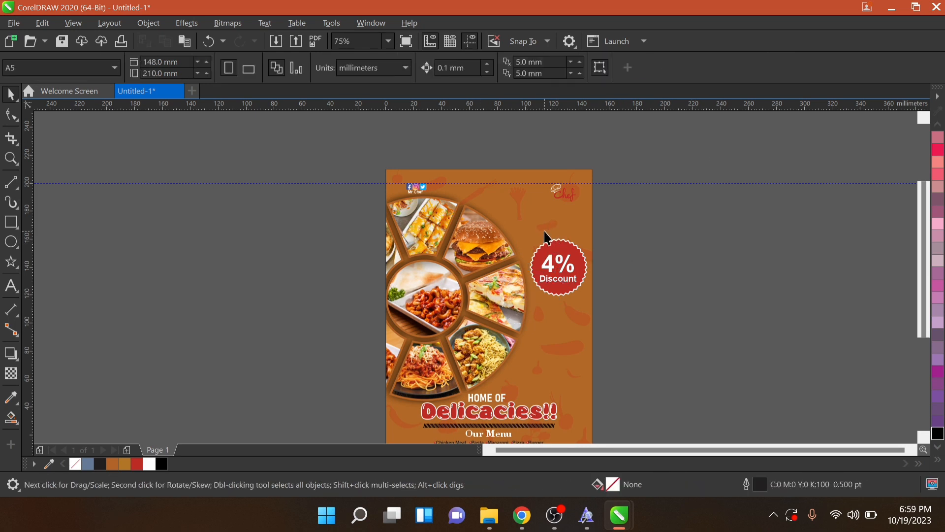
pyautogui.scroll(-2, 497, 250)
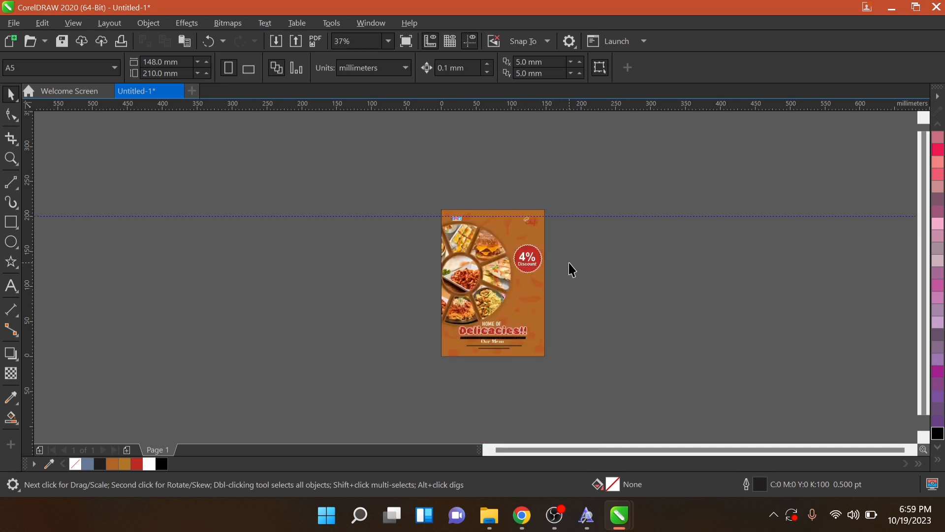
# Step: Move the grouped discount badge onto the outer right edge of the photo wheel and enlarge it proportionally to about 42 mm wide
pyautogui.scroll(2, 568, 261)
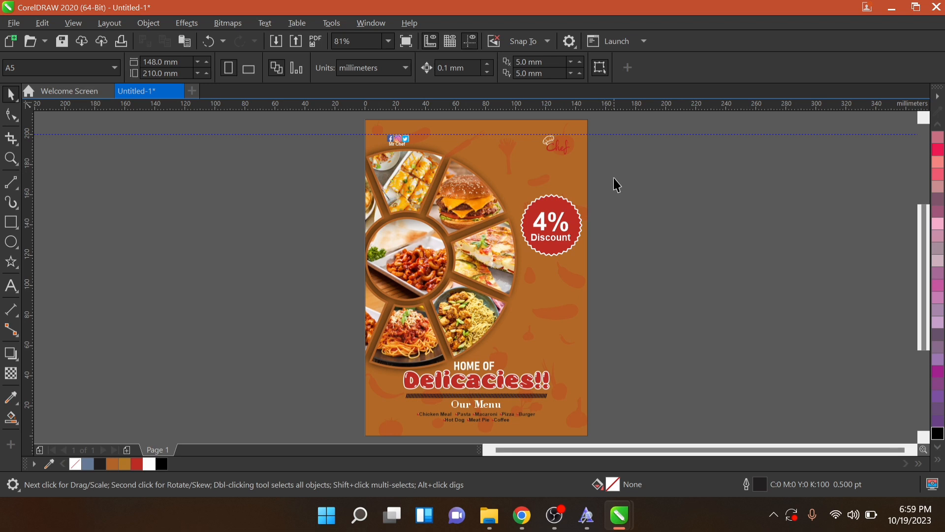
pyautogui.moveTo(617, 178); pyautogui.dragTo(509, 273)
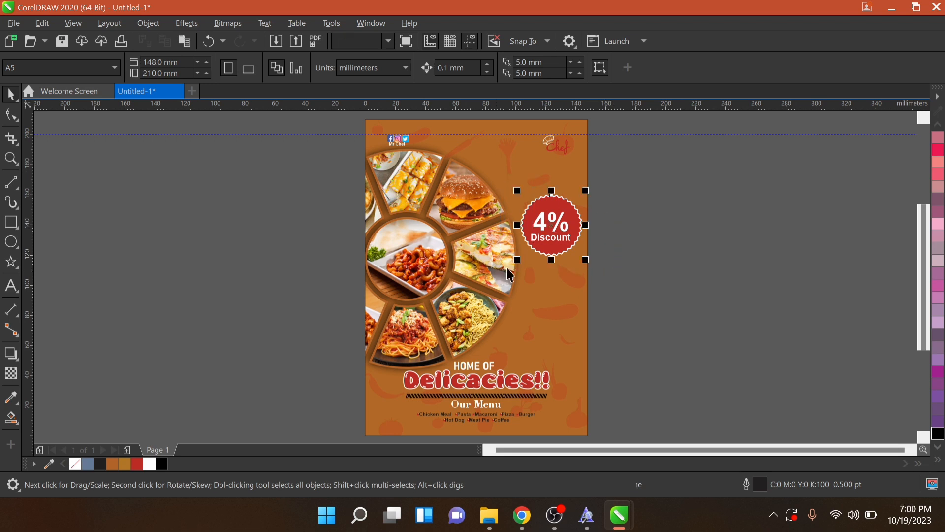
pyautogui.moveTo(545, 225); pyautogui.dragTo(537, 253)
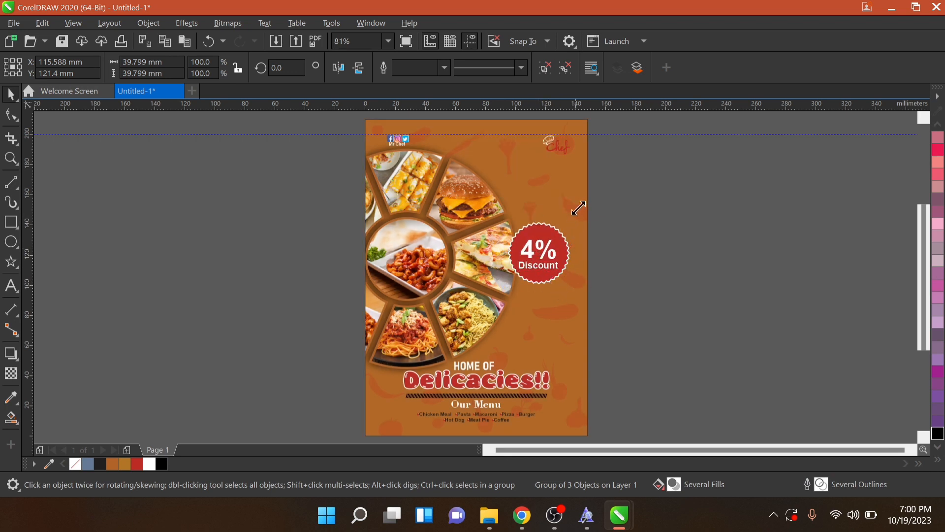
pyautogui.moveTo(578, 208); pyautogui.dragTo(582, 204)
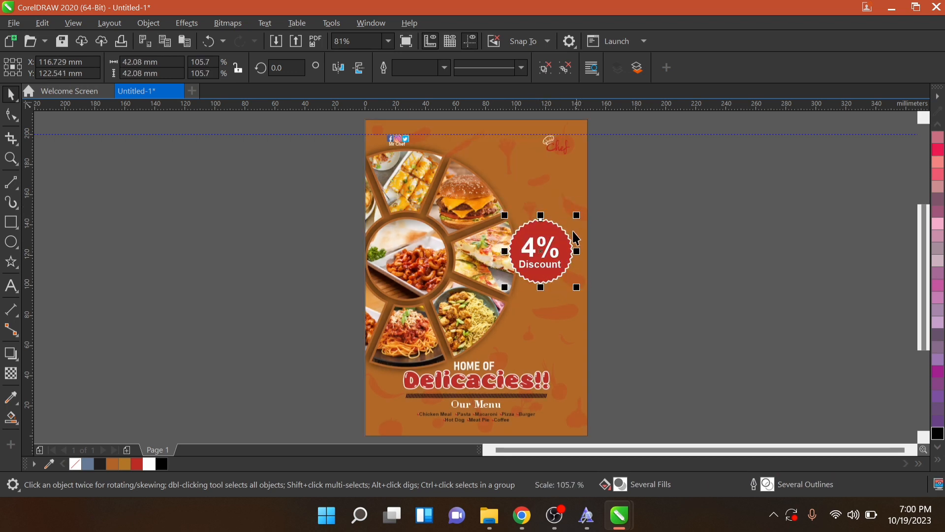
pyautogui.moveTo(549, 259); pyautogui.dragTo(545, 239)
pyautogui.click(627, 231)
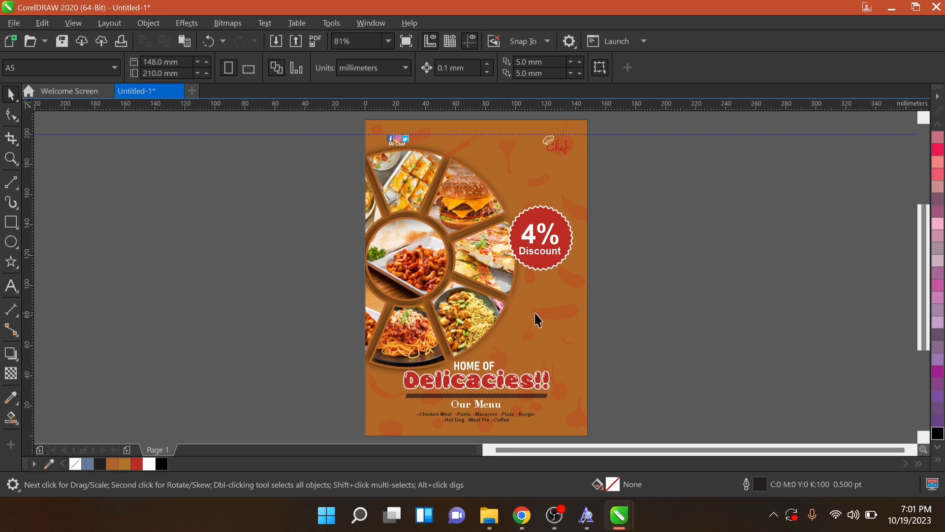
# Step: Draw a wide, shallow paragraph text frame on the empty area to the left of the page
pyautogui.click(10, 286)
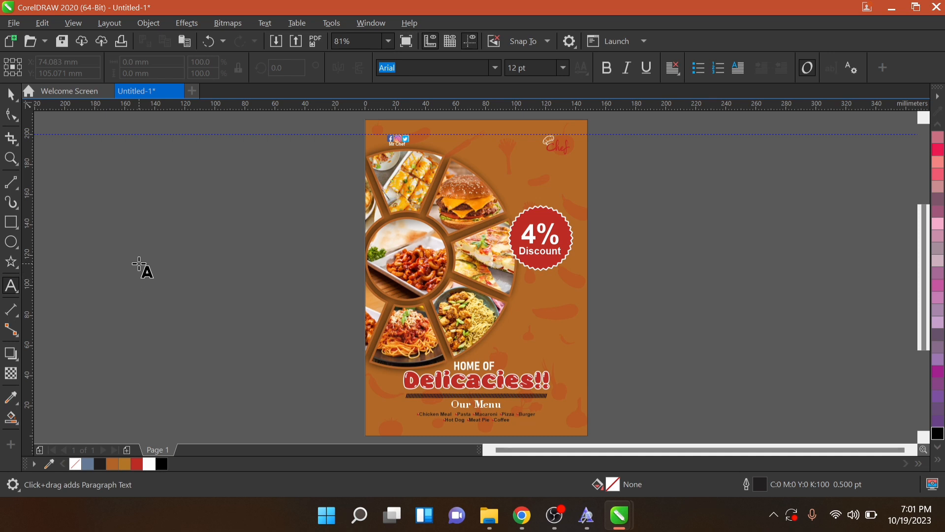
pyautogui.moveTo(139, 265); pyautogui.dragTo(219, 274)
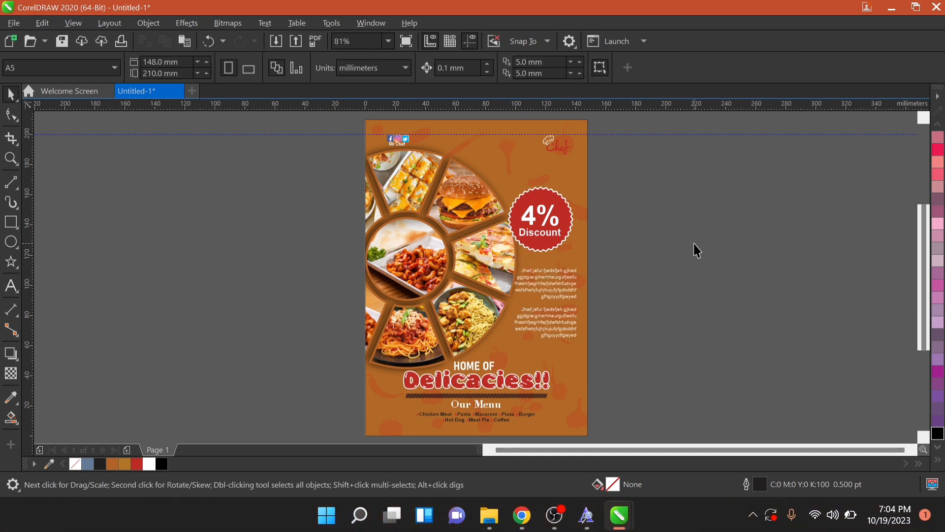